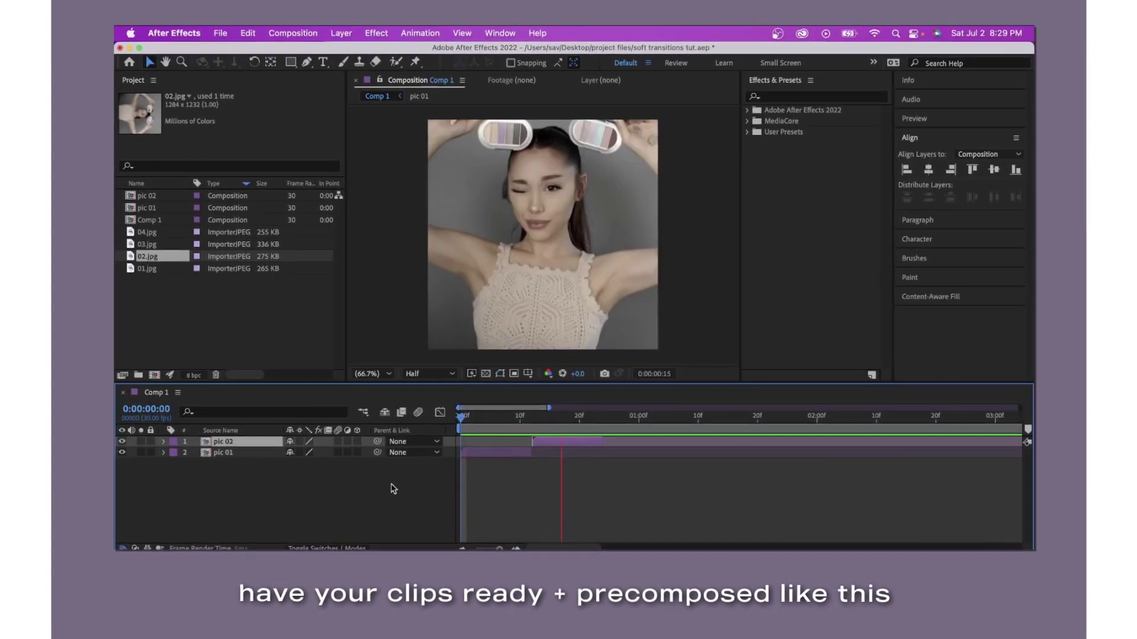
Apply the mt 1080 Motion Tile preset to both pic 01 and pic 02.
click(821, 98)
text(mt)
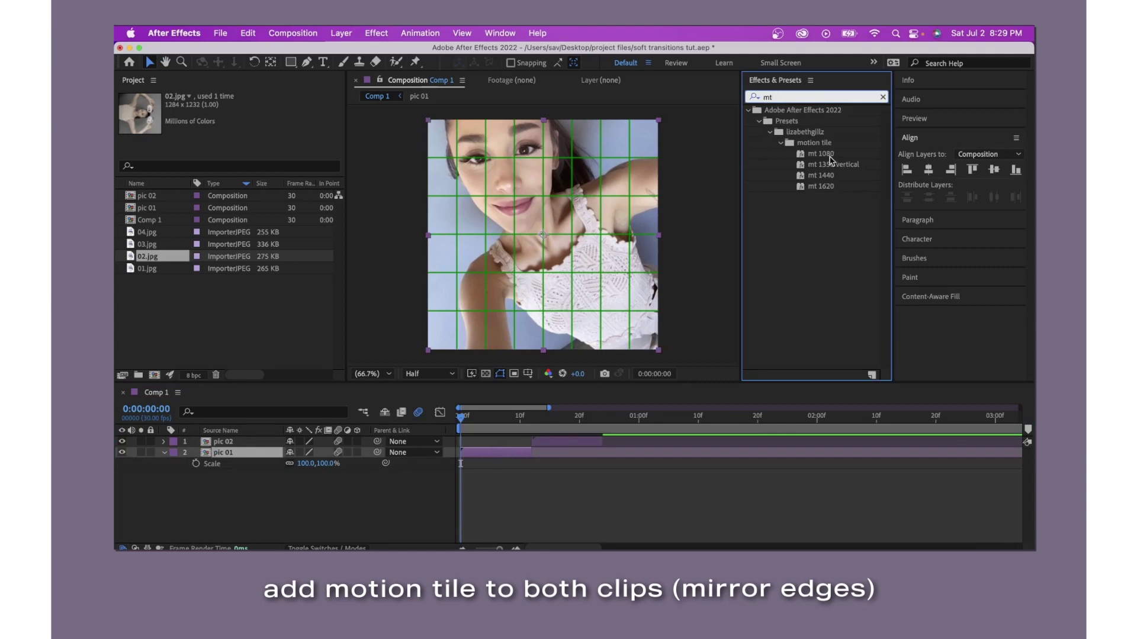
double_click(827, 155)
drag(454, 417, 562, 417)
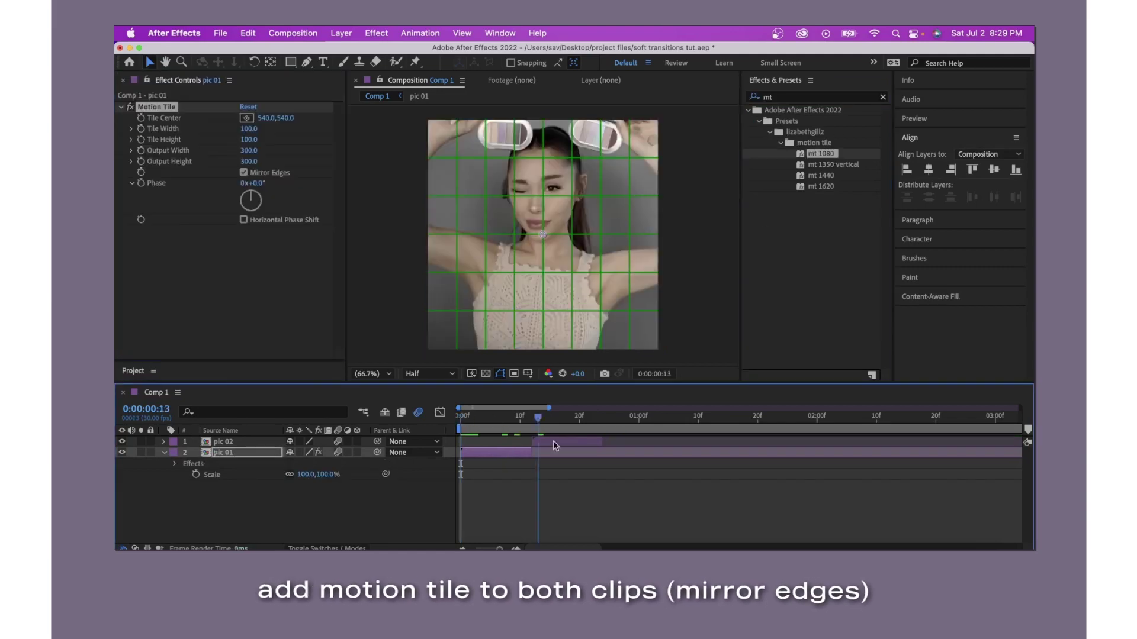
click(565, 443)
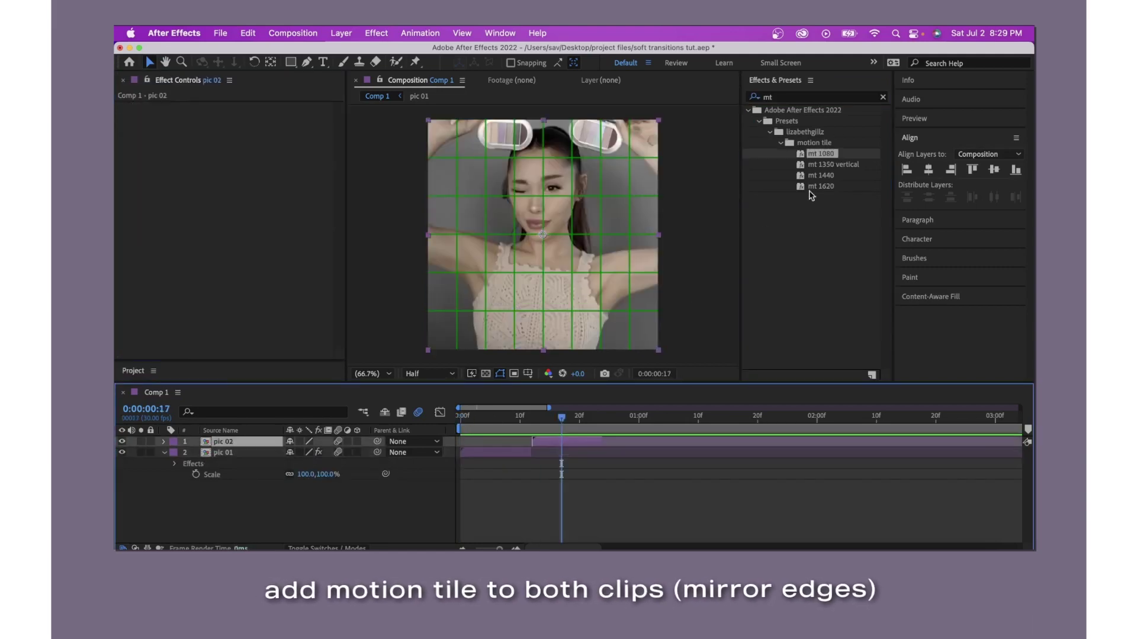
double_click(828, 154)
Keyframe pic 01's scale from 100,100 at frame 0 to 250,100 at frame 12.
drag(563, 421, 460, 416)
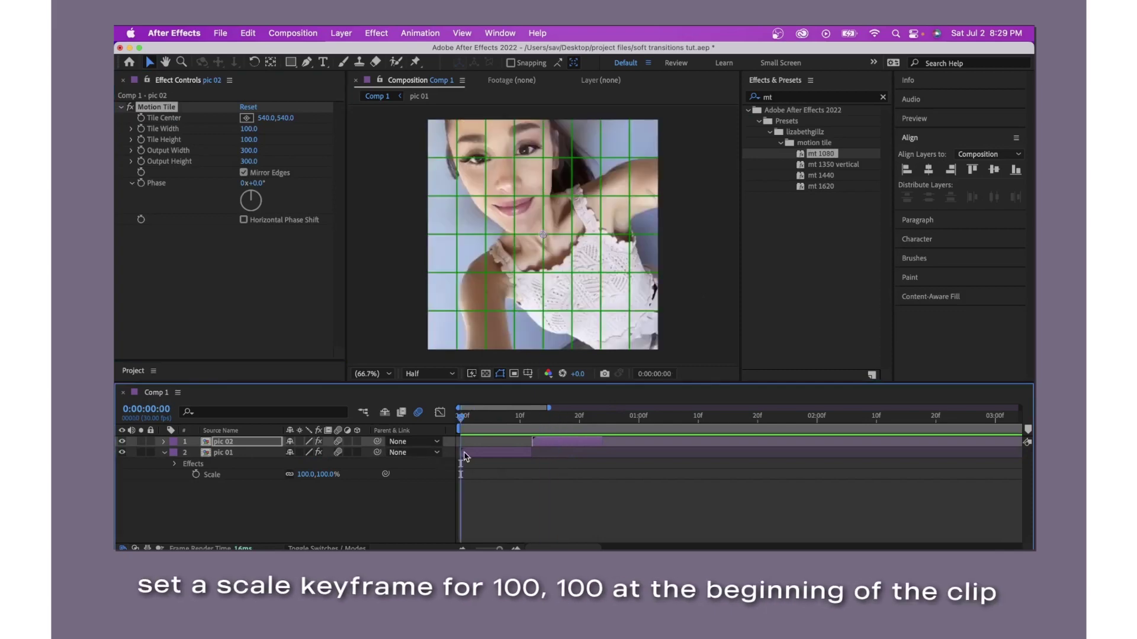
click(223, 452)
key(s)
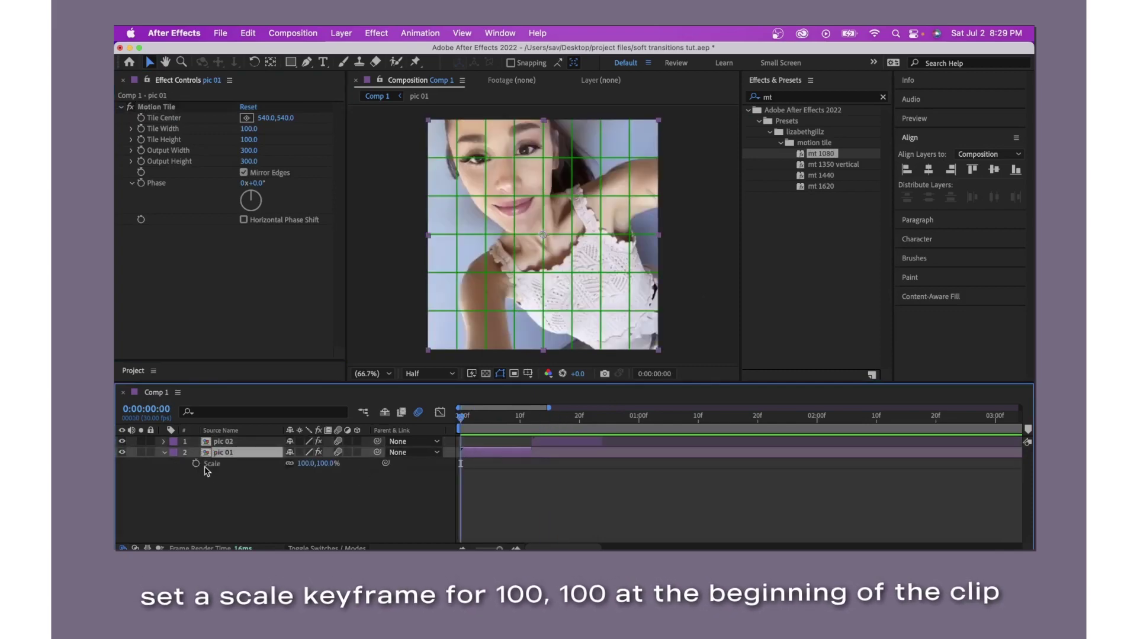
key(alt+shift+s)
click(532, 416)
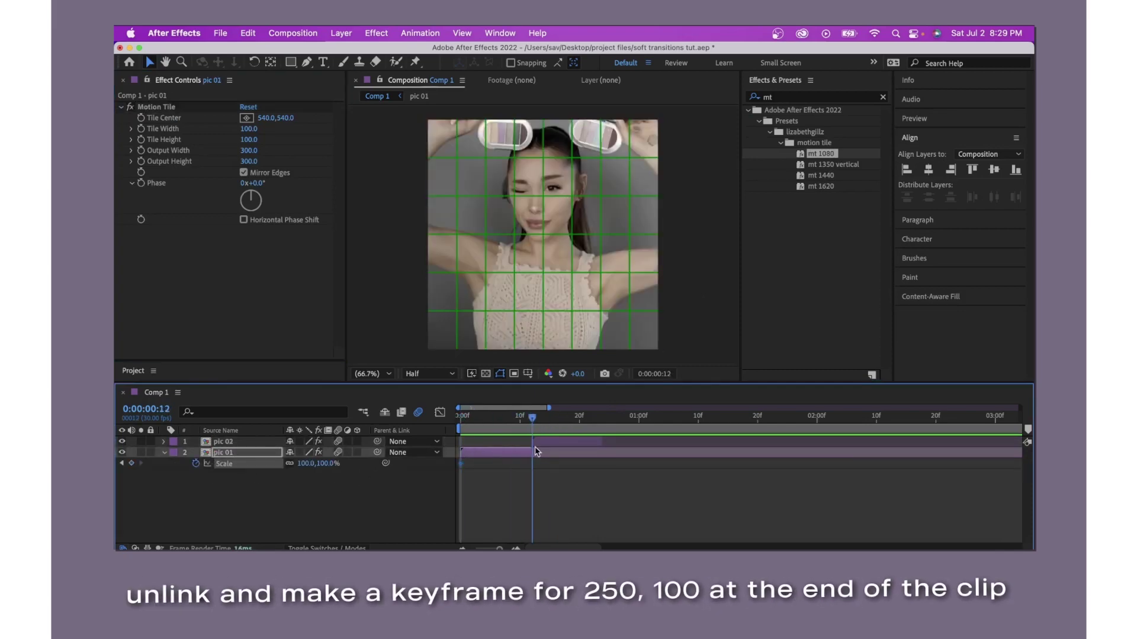
click(290, 464)
click(304, 463)
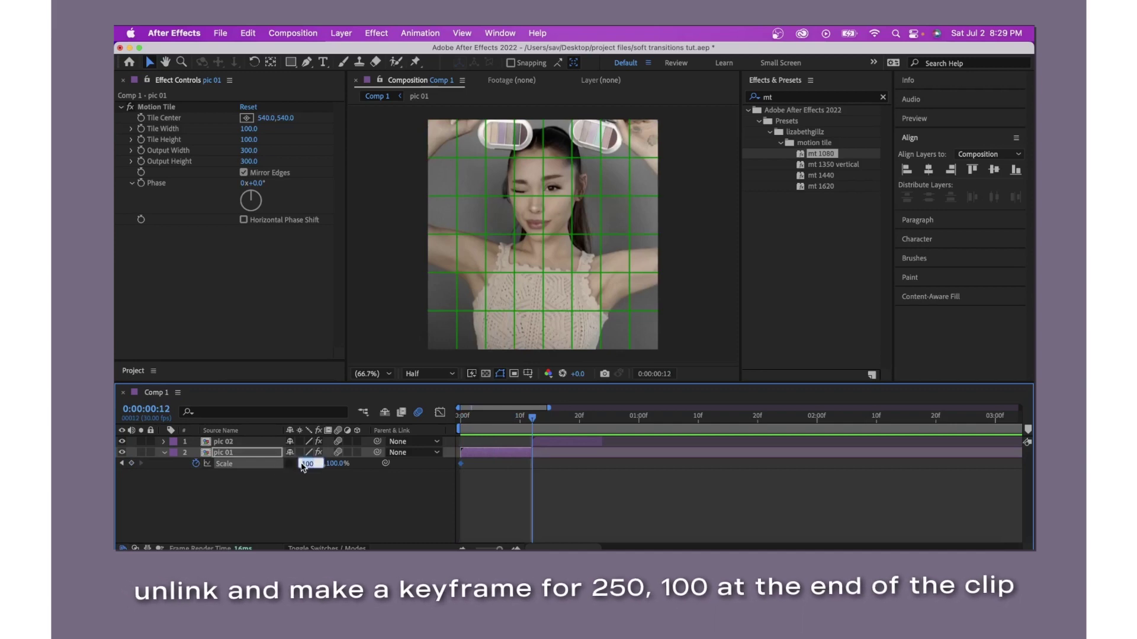
text(250.0,)
key(Return)
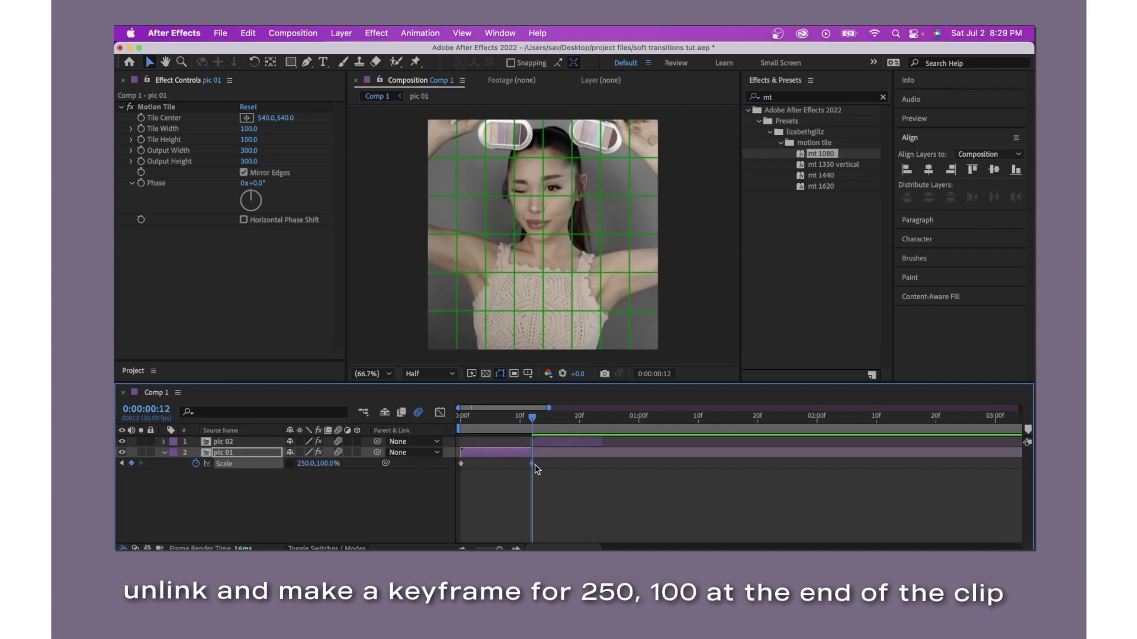
drag(540, 464, 490, 470)
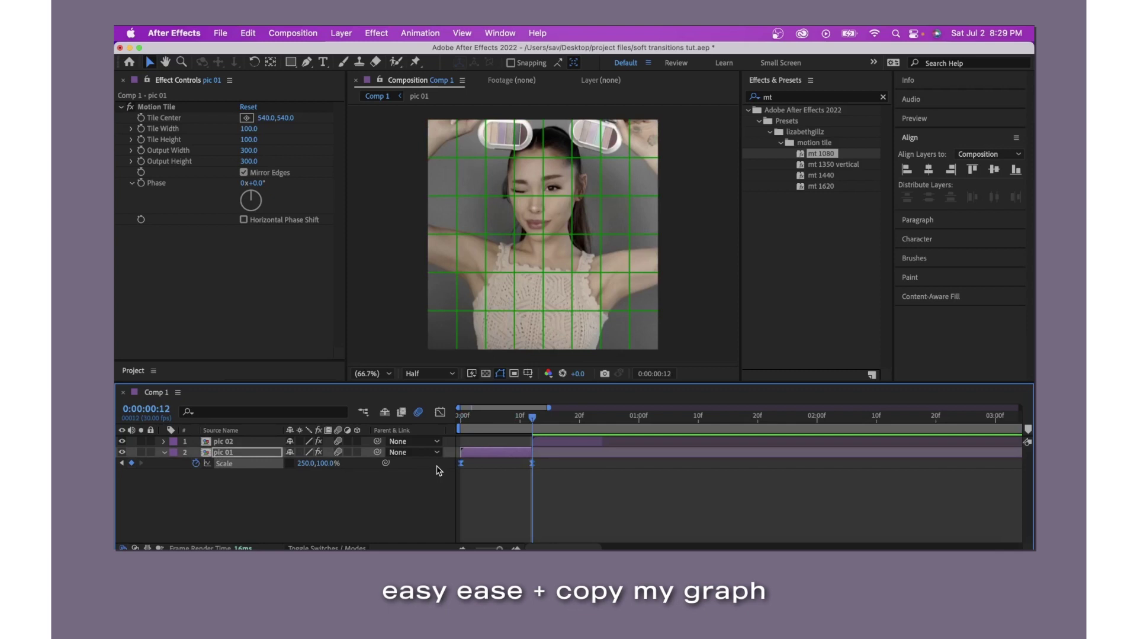
Easy-ease pic 01's Scale keyframes and stretch the first handle so the rise is slow, then sharp.
click(440, 411)
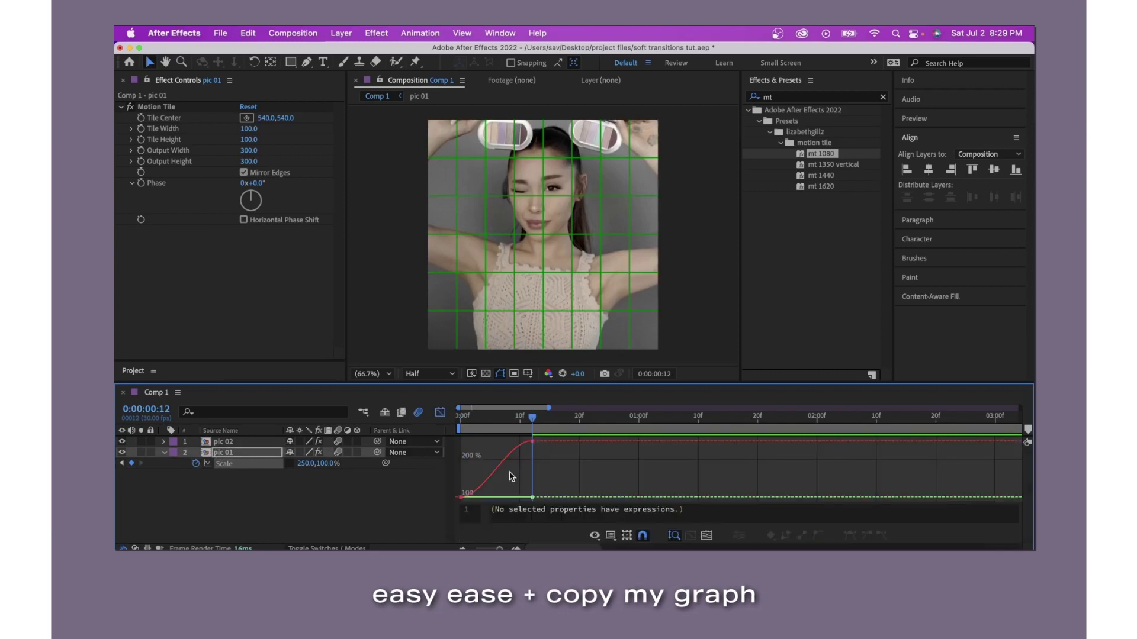
drag(545, 436, 453, 503)
key(F9)
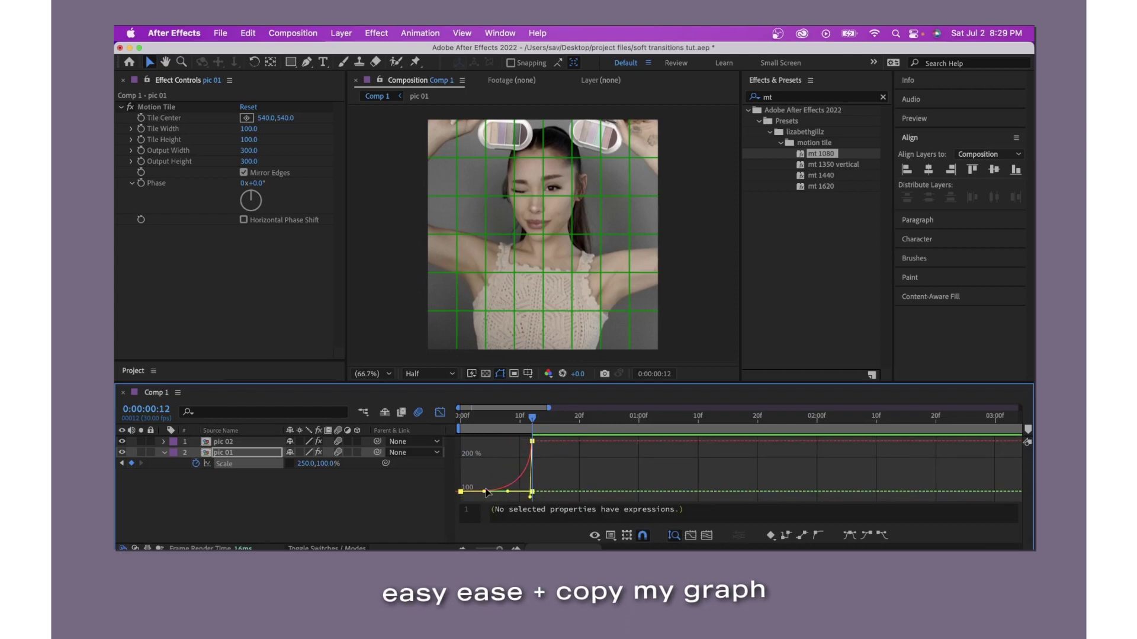
drag(485, 493, 521, 495)
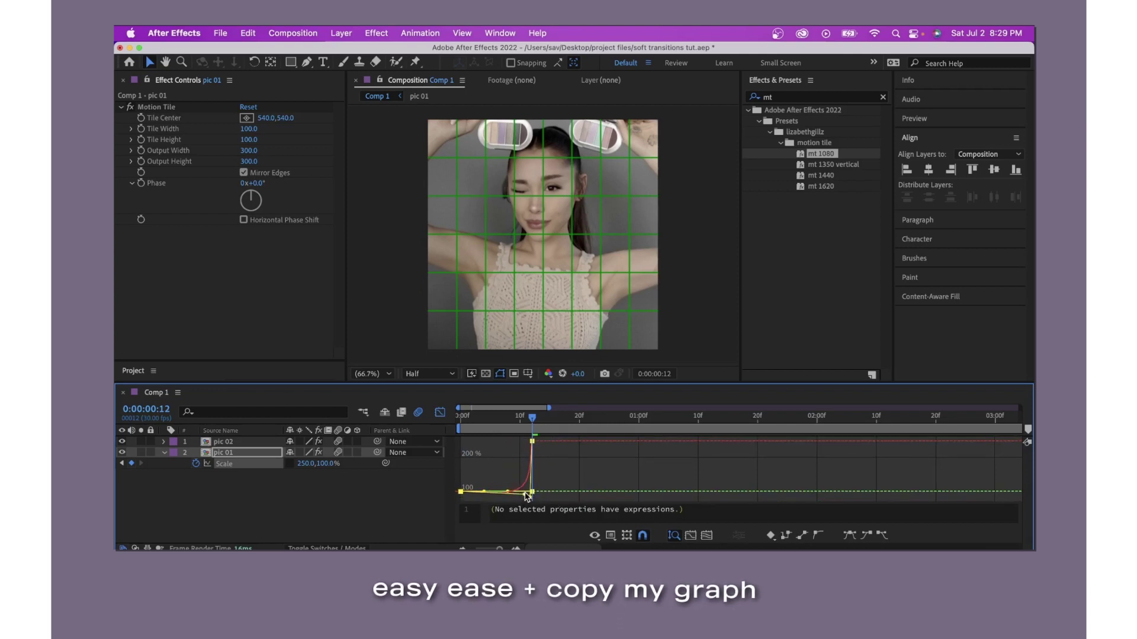
key(space)
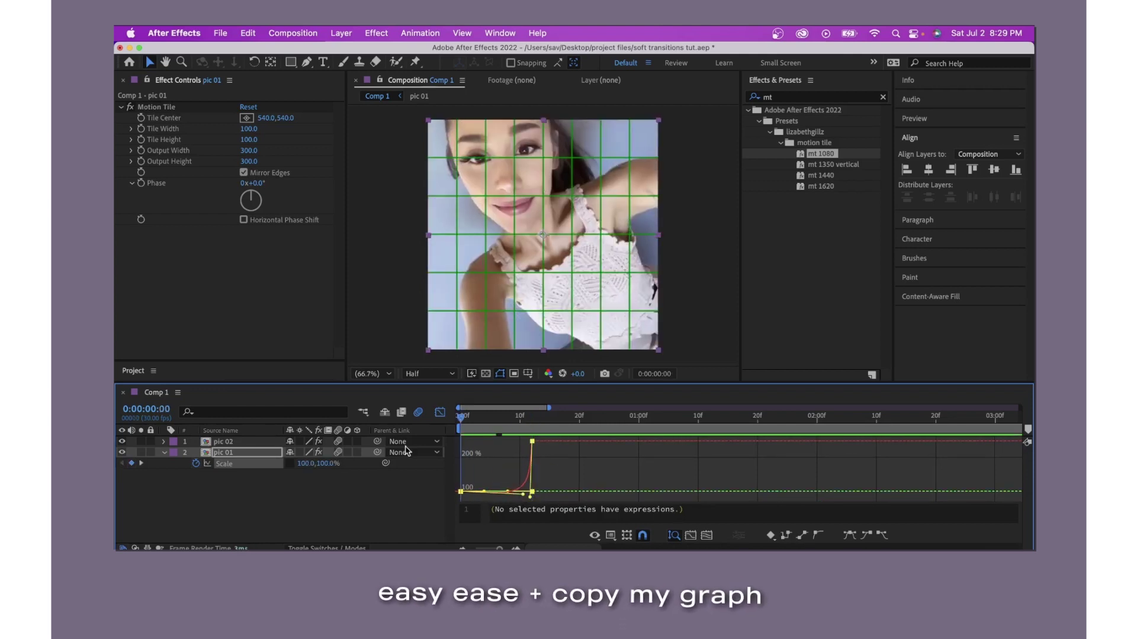
key(space)
click(440, 412)
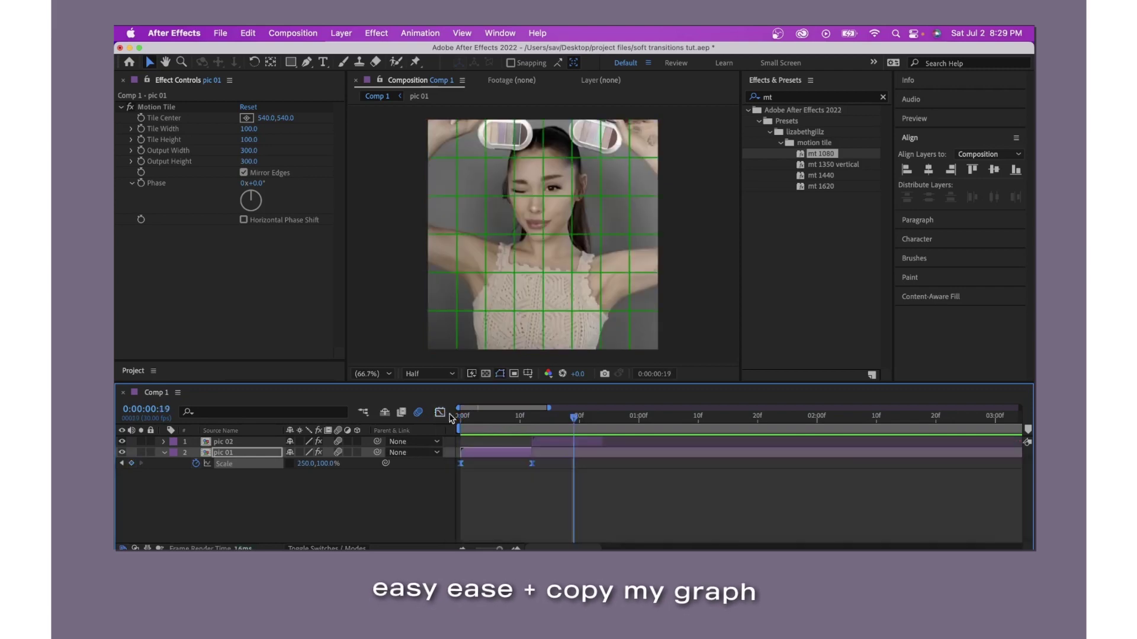
click(267, 441)
Unlink pic 02's scale and key its width at 50, then 120.
key(s)
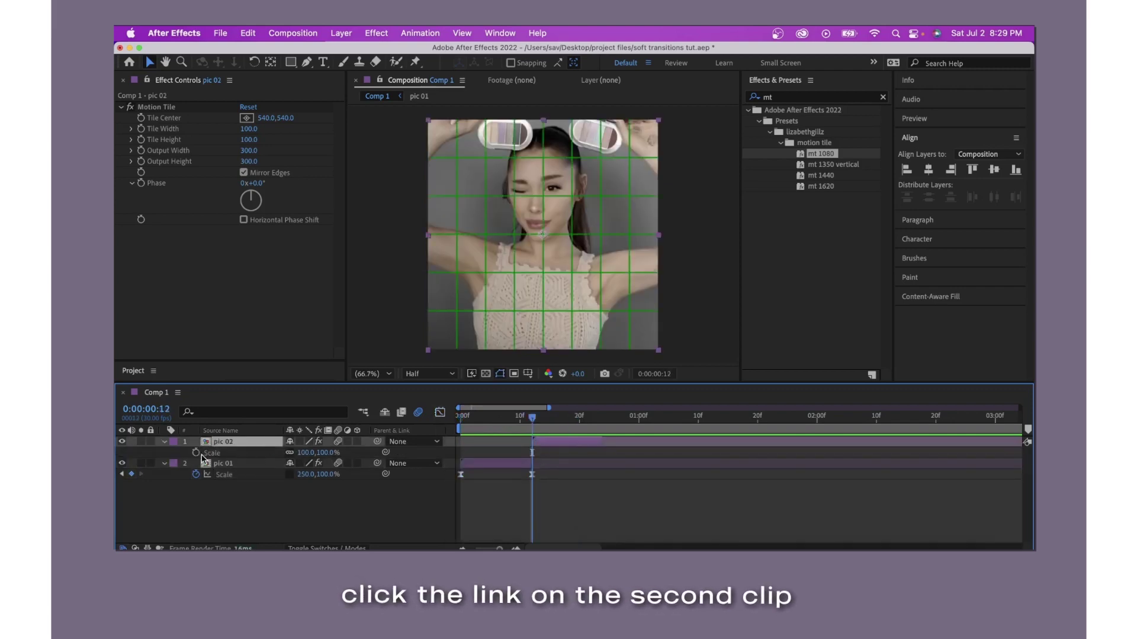
click(196, 452)
click(289, 453)
click(305, 453)
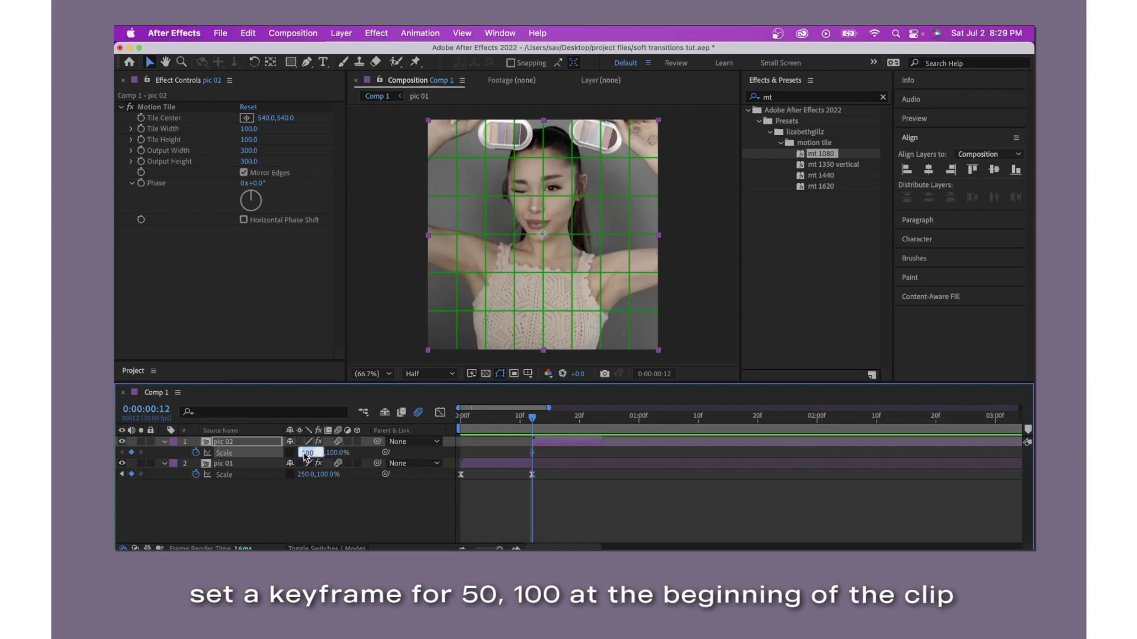
text(50)
key(Return)
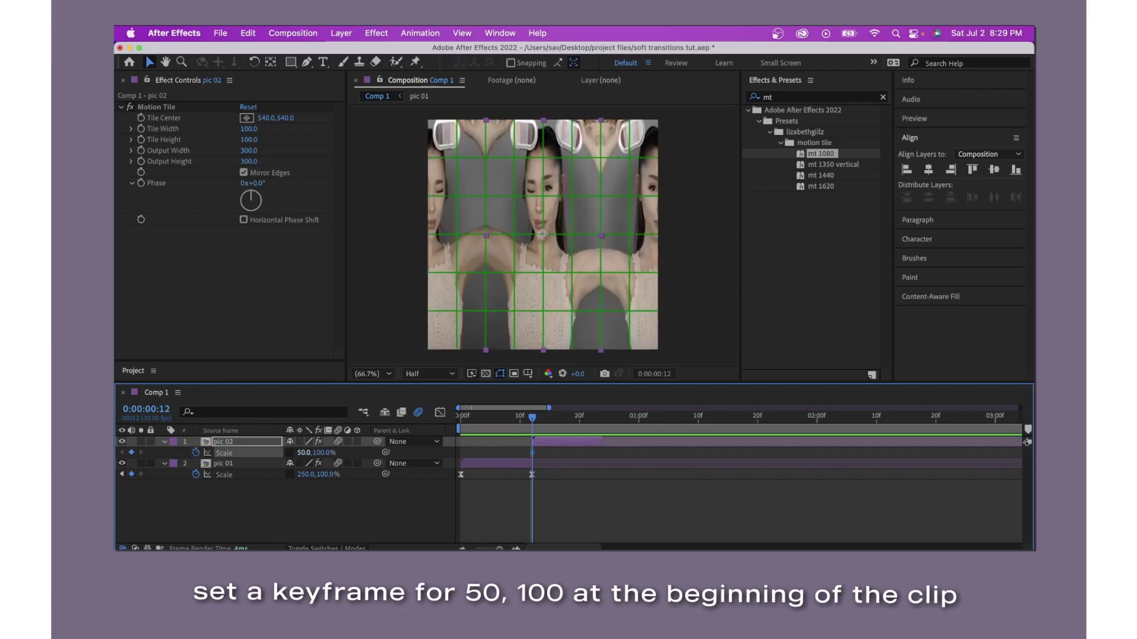
key(Page_Down)
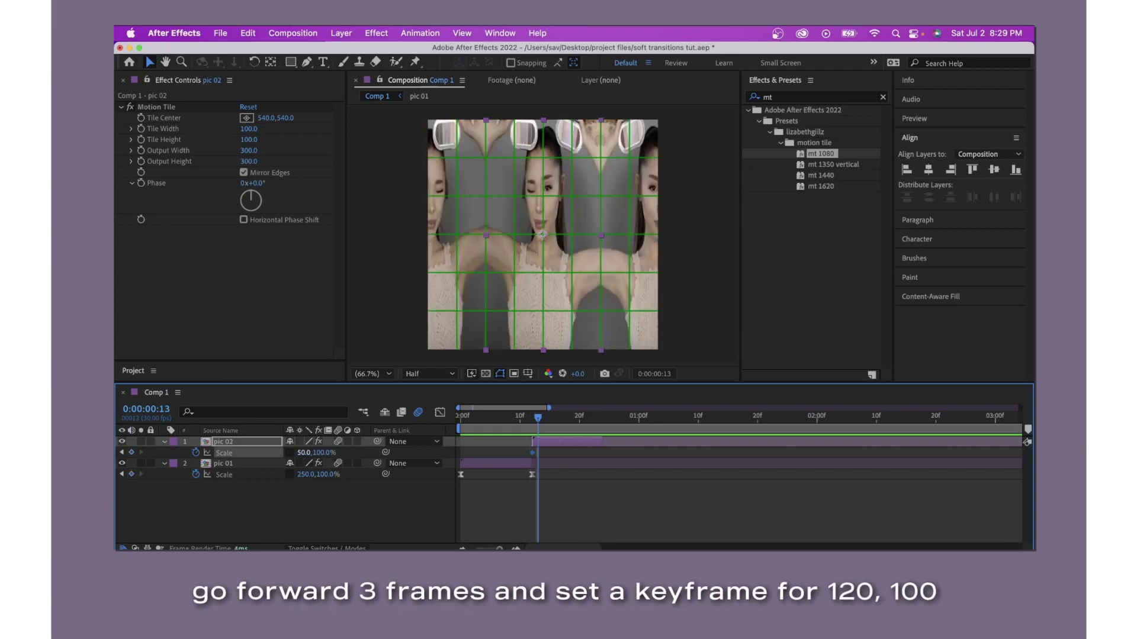
key(Page_Down)
key(Page_Down)
click(299, 453)
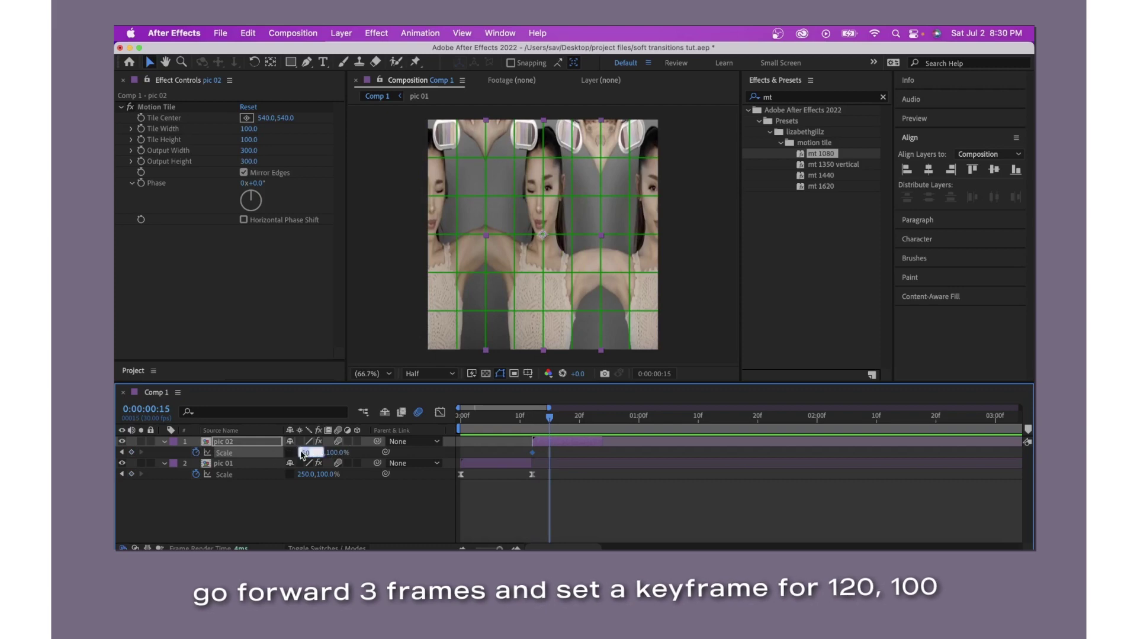
text(120)
key(Return)
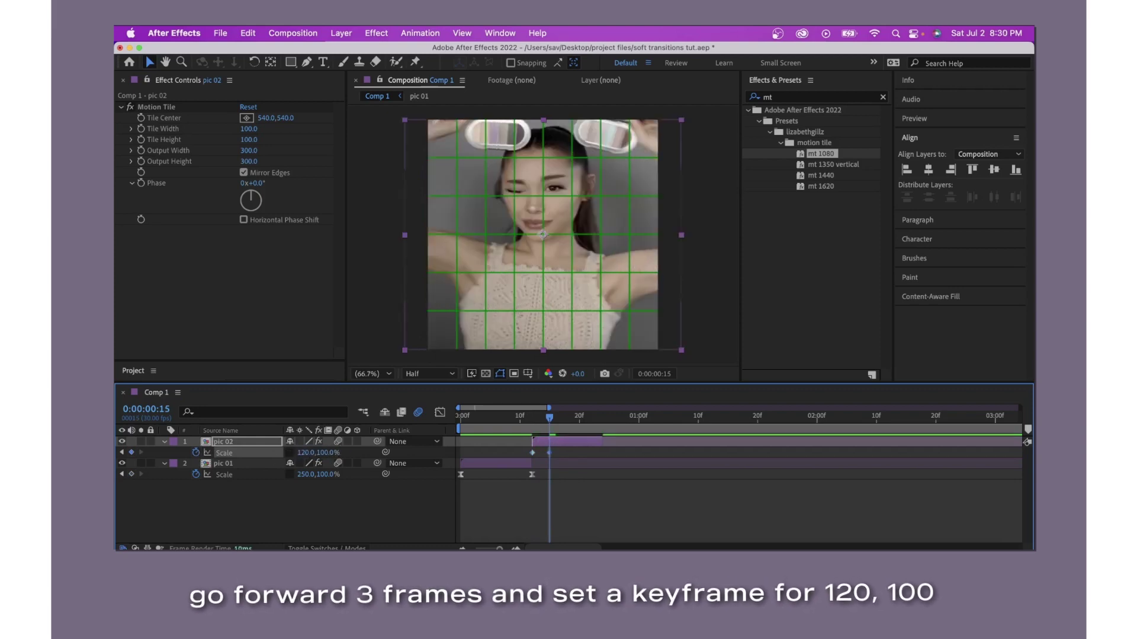
Add width keyframes of 95 and 100, ease all four, and squeeze them to end at frame 24.
key(Page_Down)
key(Page_Down)
key(Page_Down)
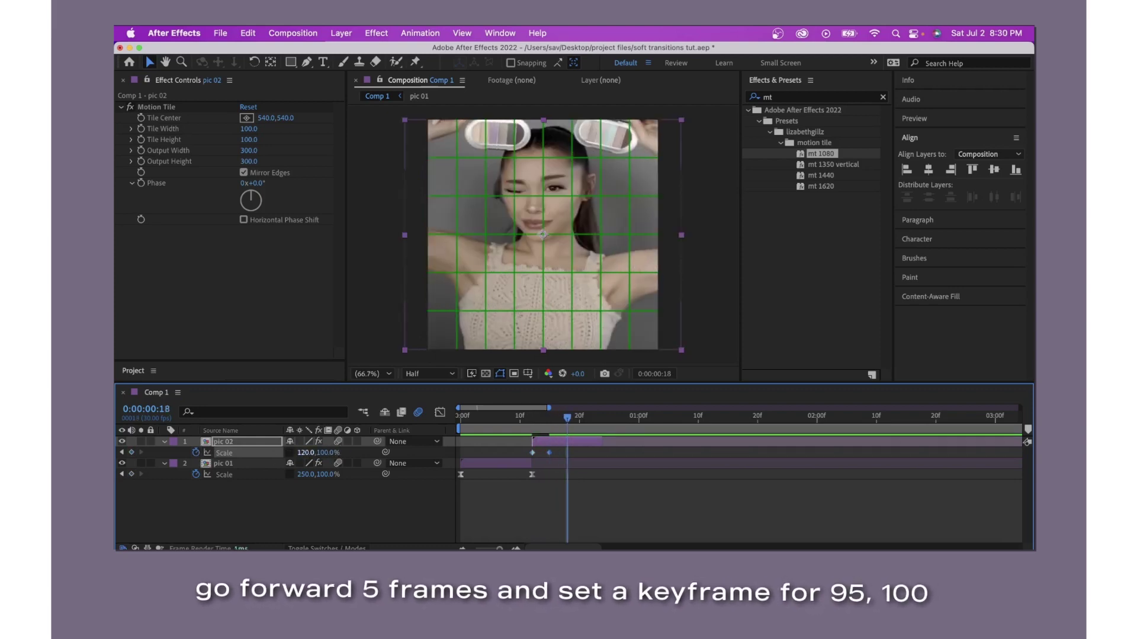
key(Page_Down)
key(Page_Down)
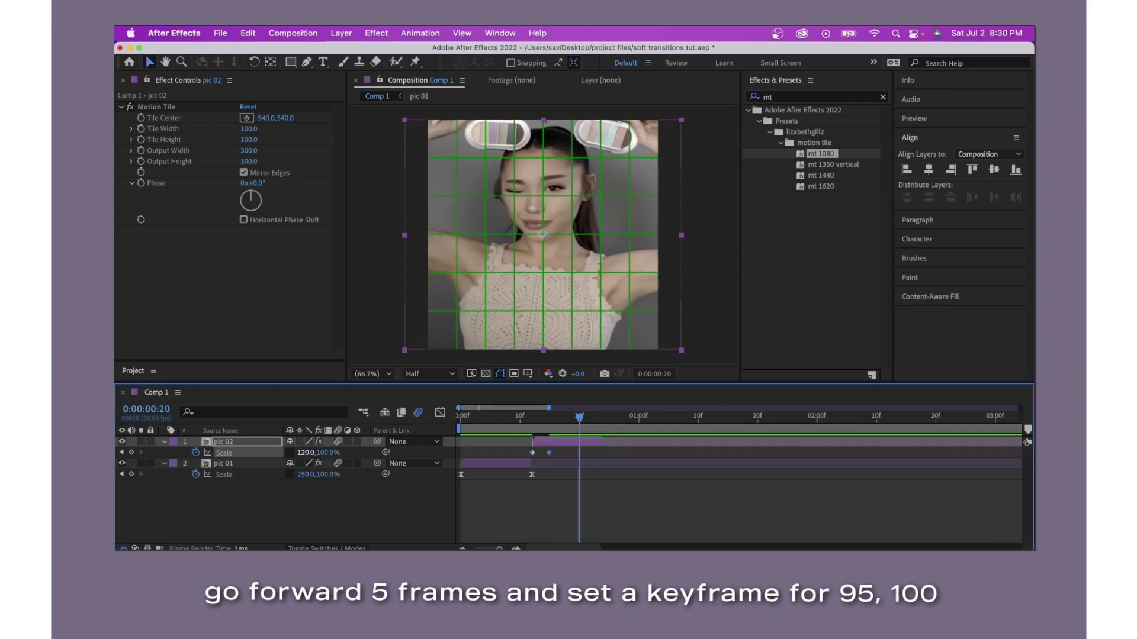
click(305, 453)
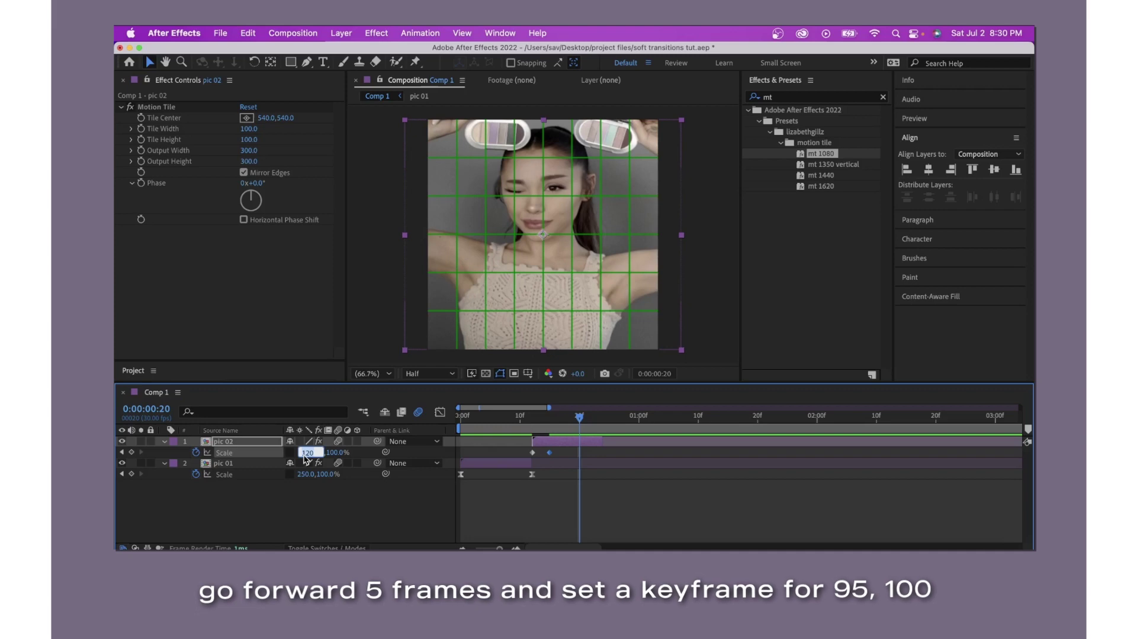
text(95)
key(Return)
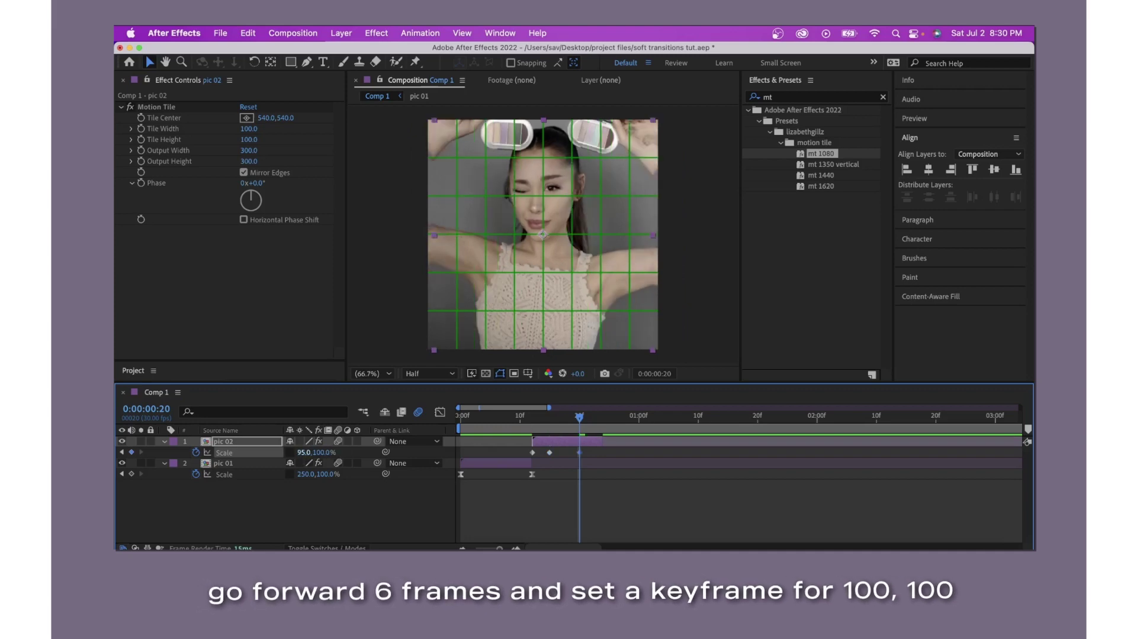
key(Page_Down)
key(Page_Down)
key(Page_Down)
key(Page_Down)
key(Page_Down)
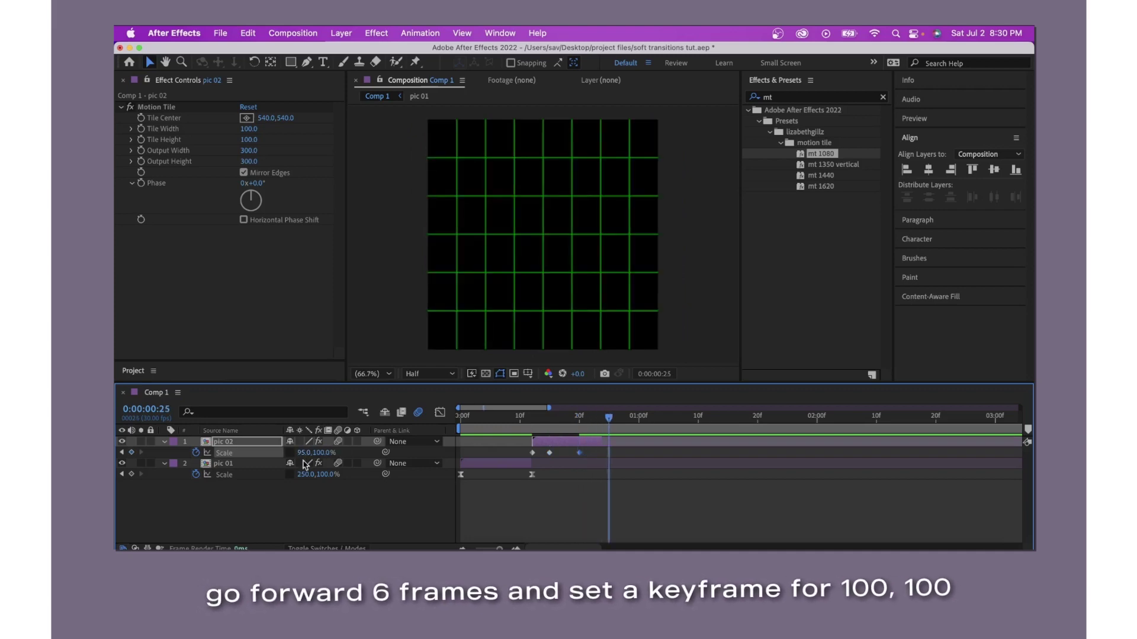
click(305, 453)
text(100)
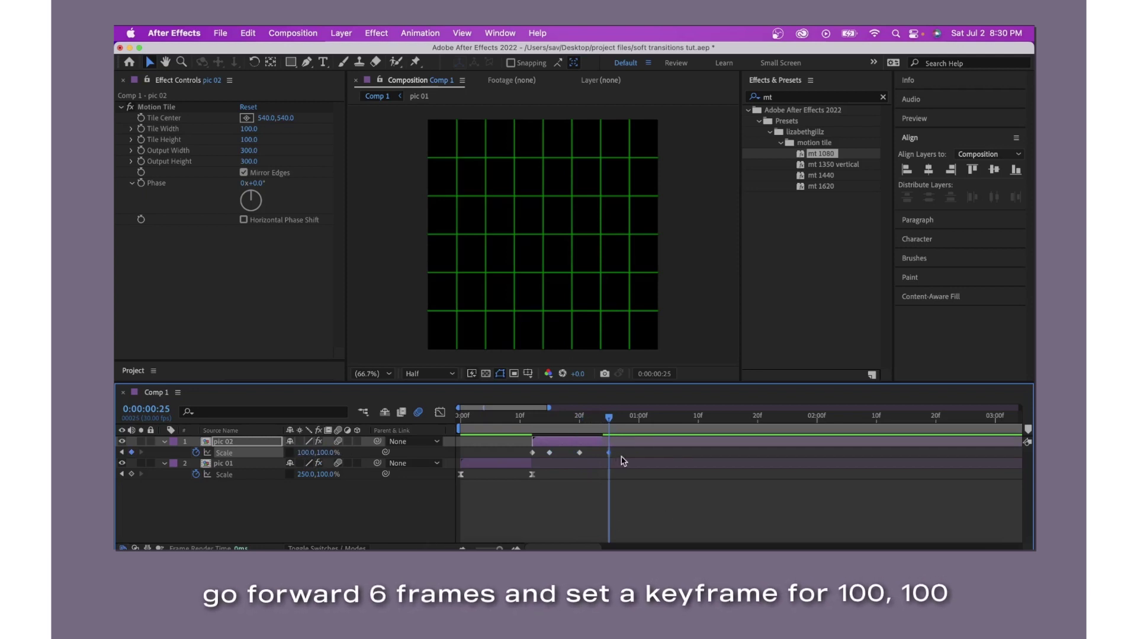
key(Return)
drag(621, 455, 524, 460)
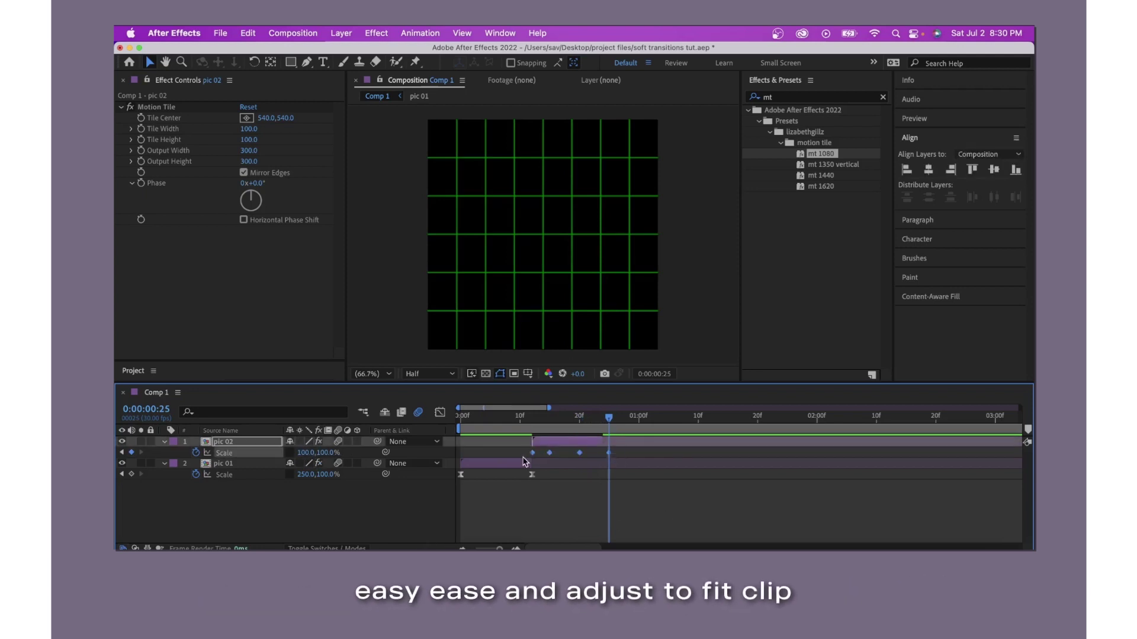
key(F9)
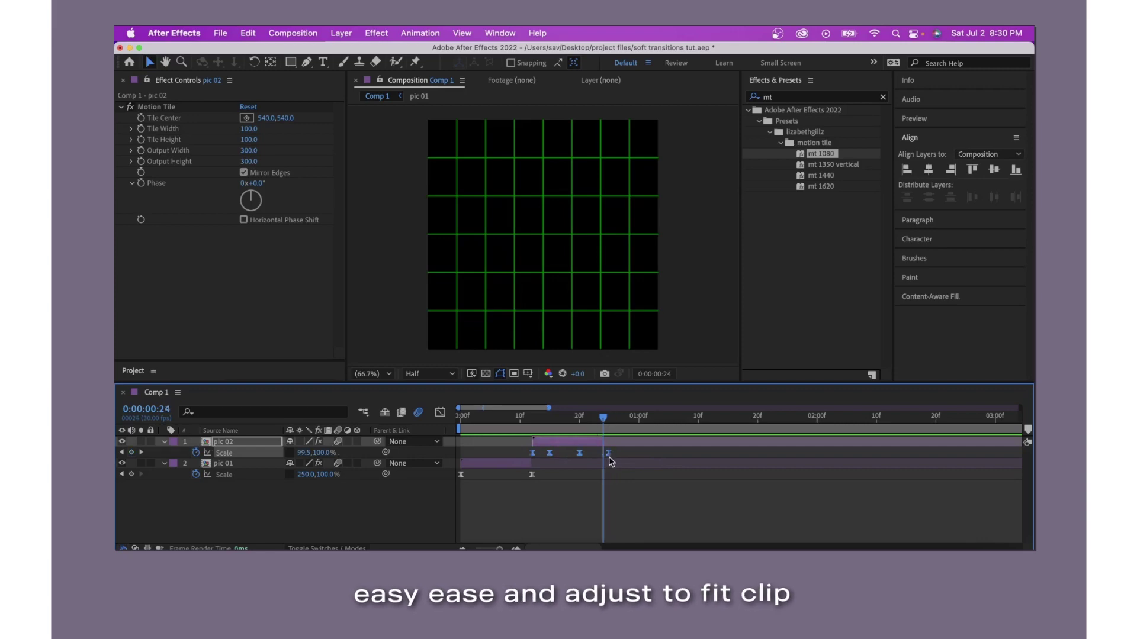
drag(609, 453, 603, 453)
key(space)
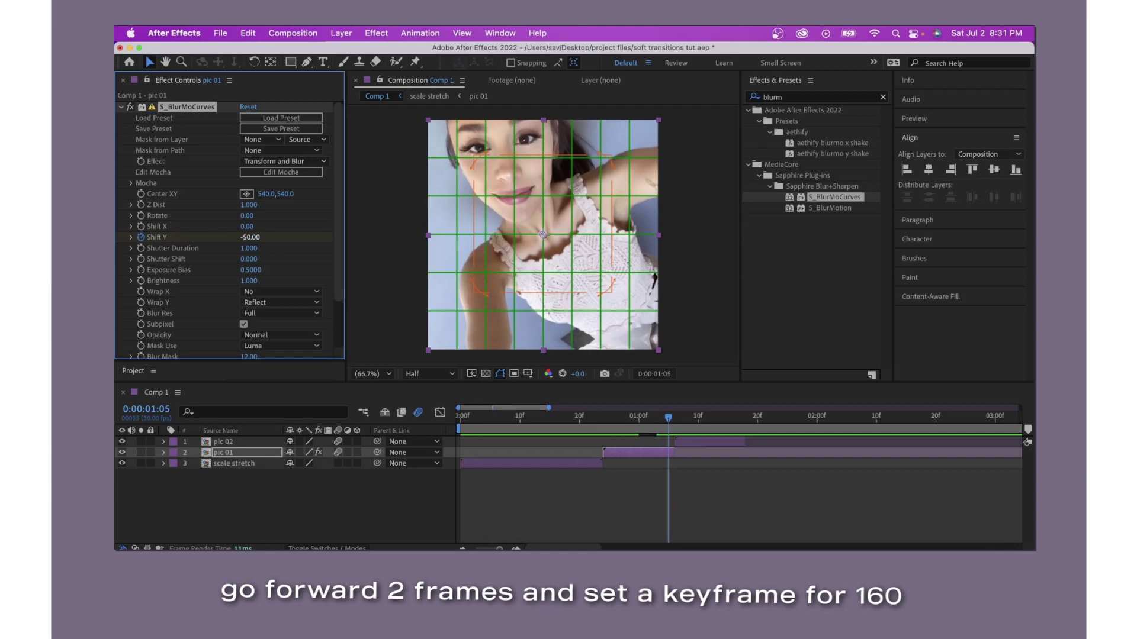
Key pic 01's Shift Y at 600 and select all its Shift Y keyframes for easing.
click(251, 238)
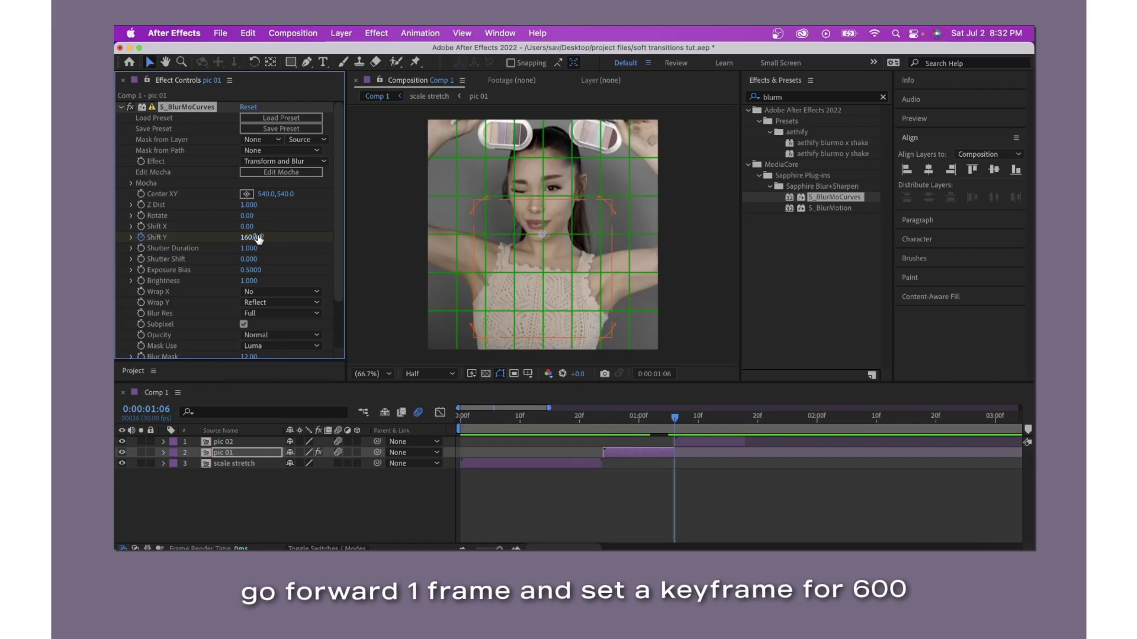
key(Return)
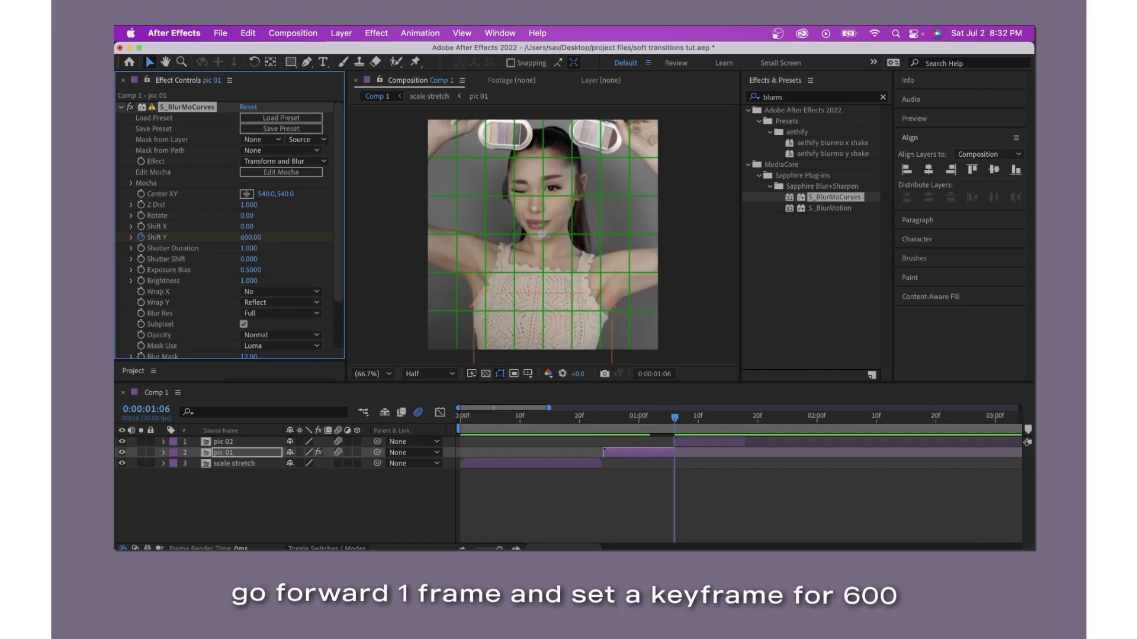
key(u)
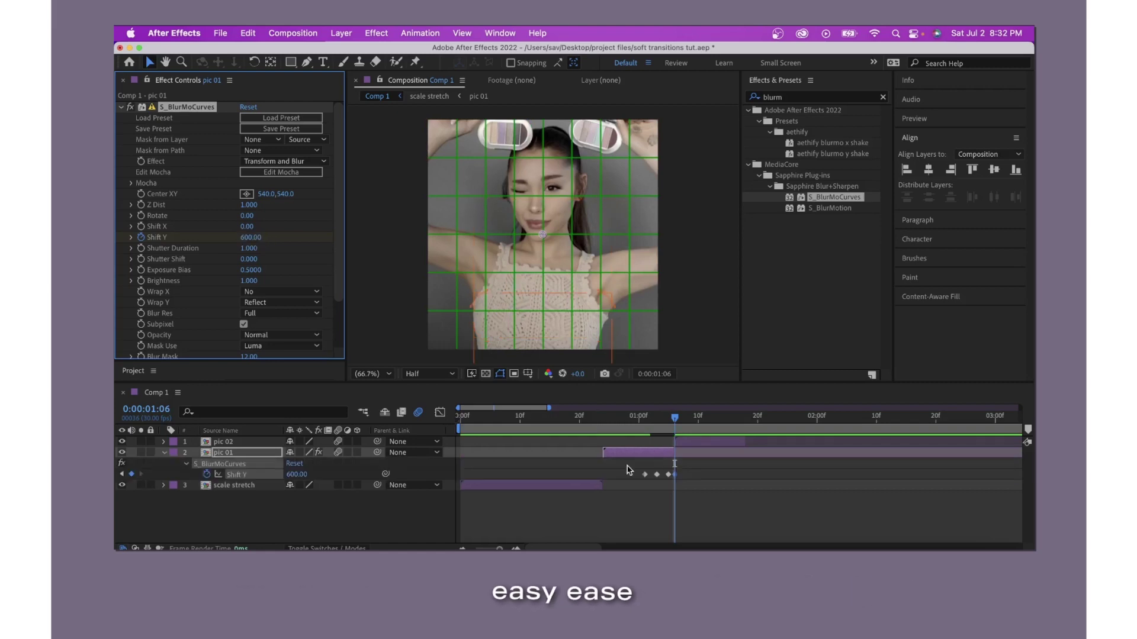
drag(685, 479, 619, 481)
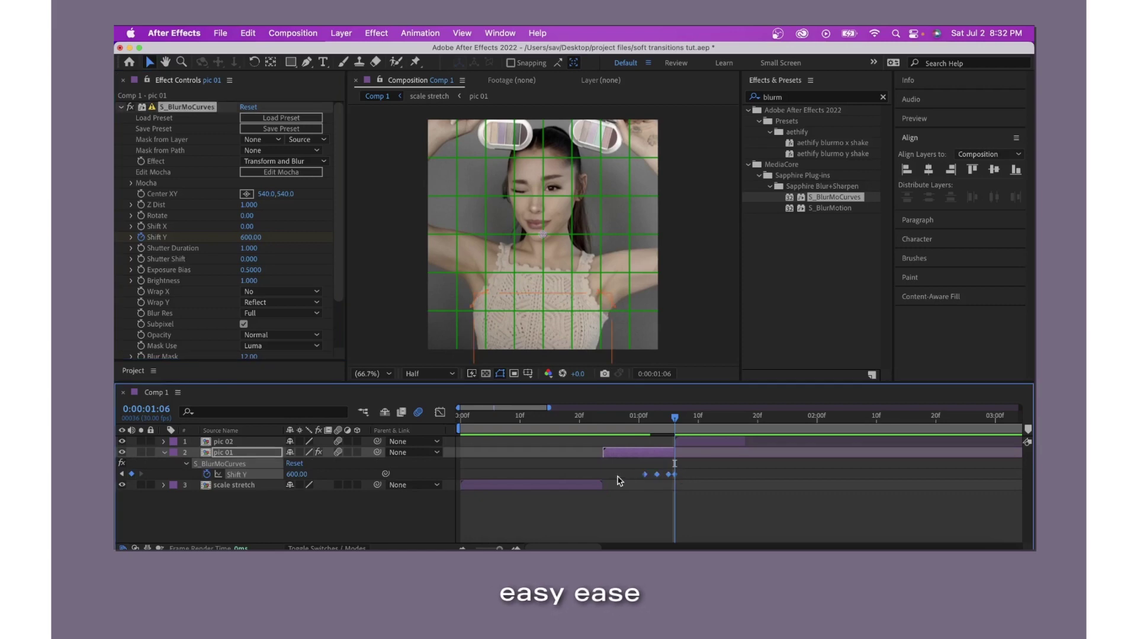
mouse_move(673, 422)
mouse_down()
mouse_move(718, 431)
mouse_move(675, 422)
mouse_up()
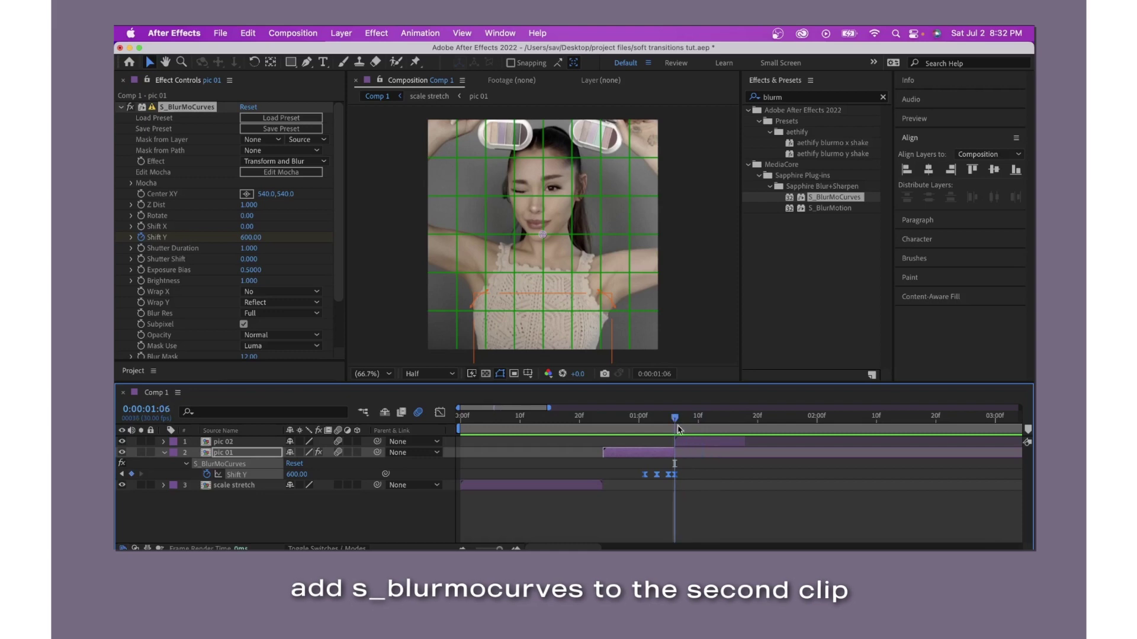
Apply S_BlurMoCurves to pic 02, set Wrap Y to Reflect, and key Shift Y at 600.
click(685, 445)
double_click(841, 198)
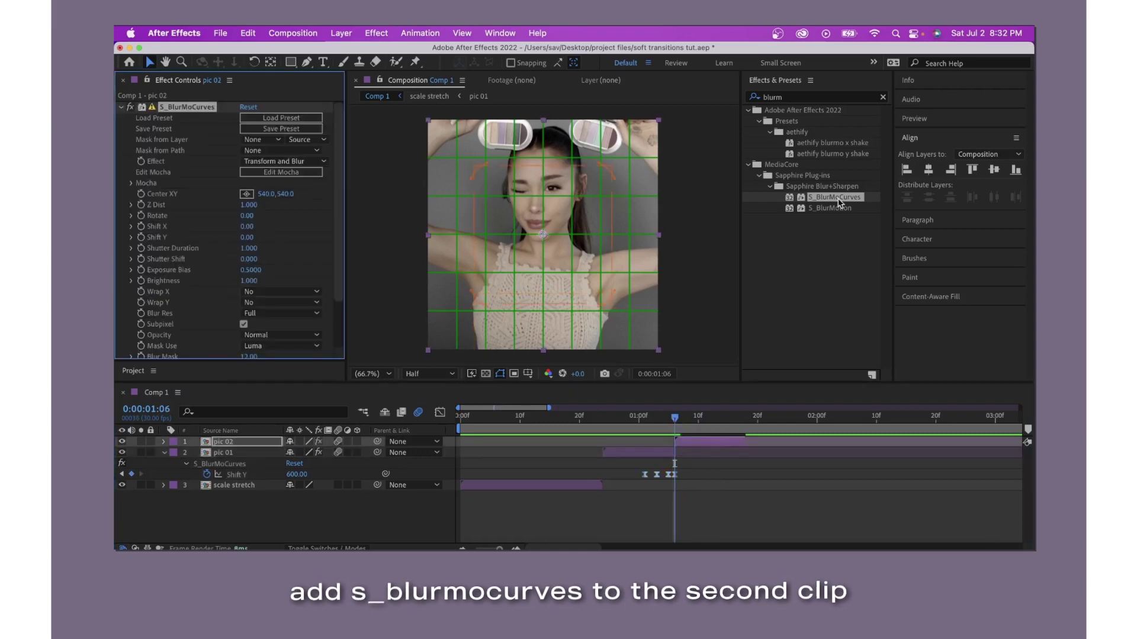
click(250, 303)
click(276, 345)
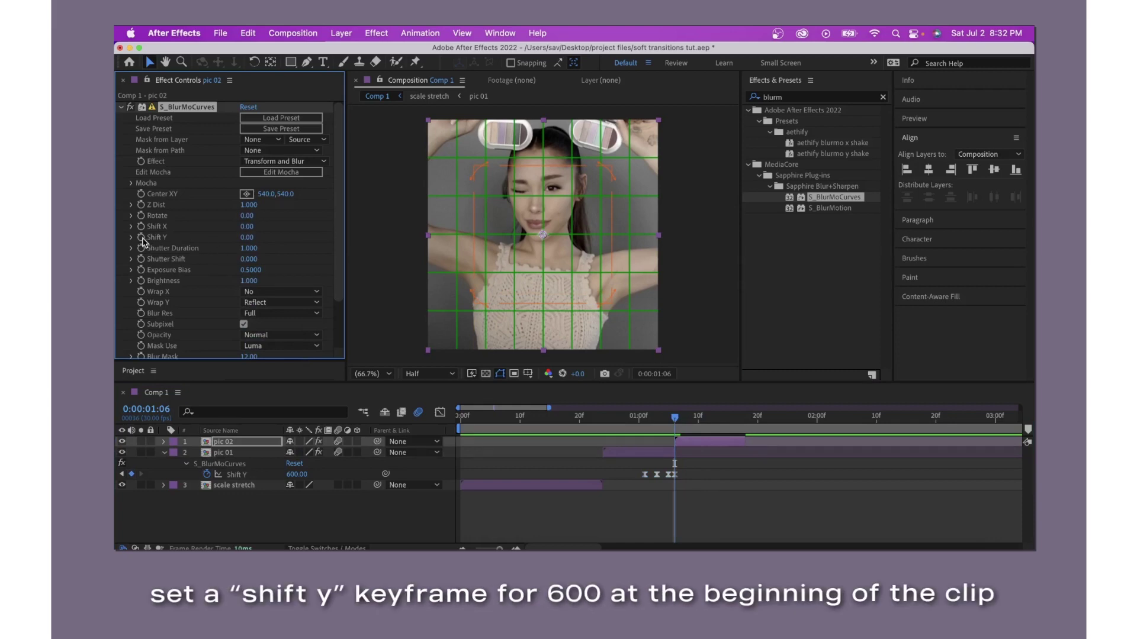
click(246, 238)
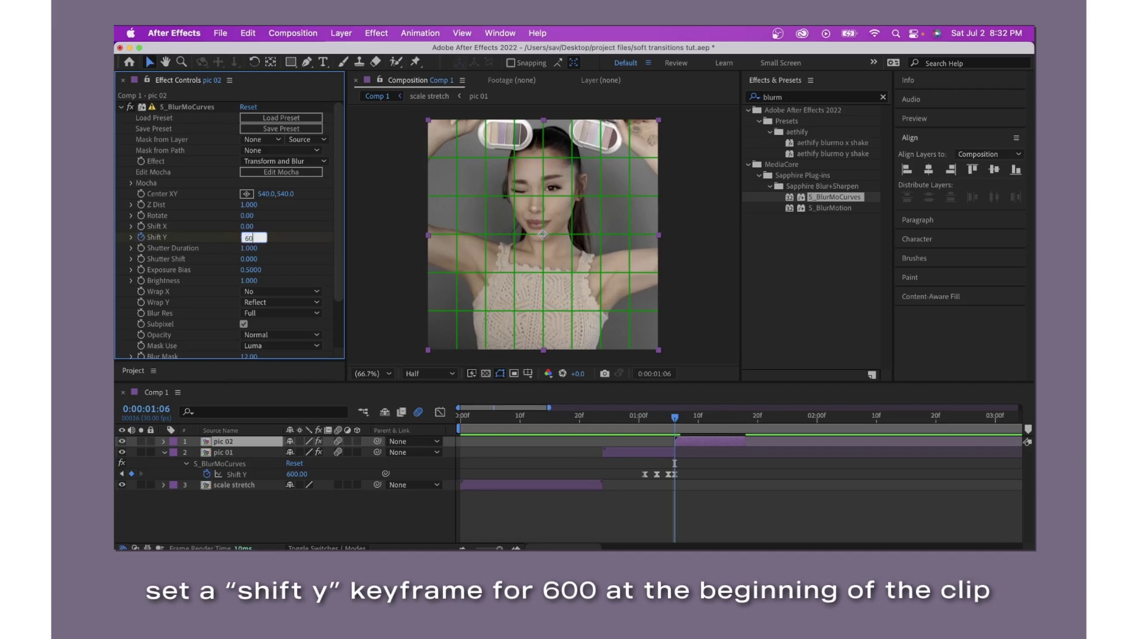
text(600)
key(Return)
Add Shift Y keyframes of 160, -50 and 0 a few frames apart.
drag(675, 463, 680, 463)
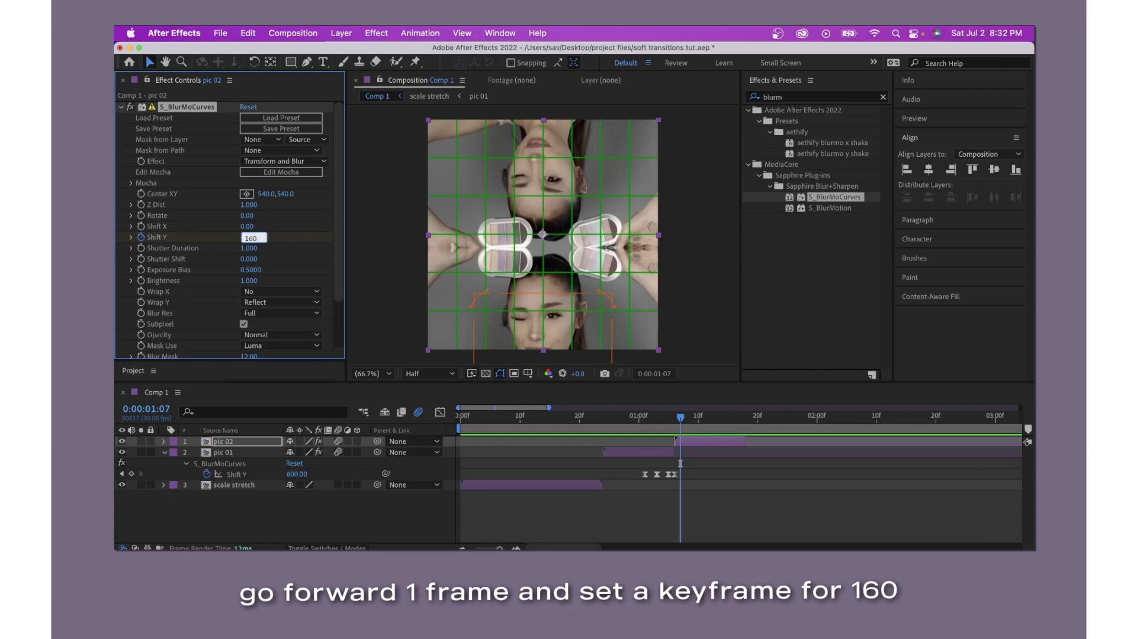
key(Return)
key(Page_Down)
key(Page_Down)
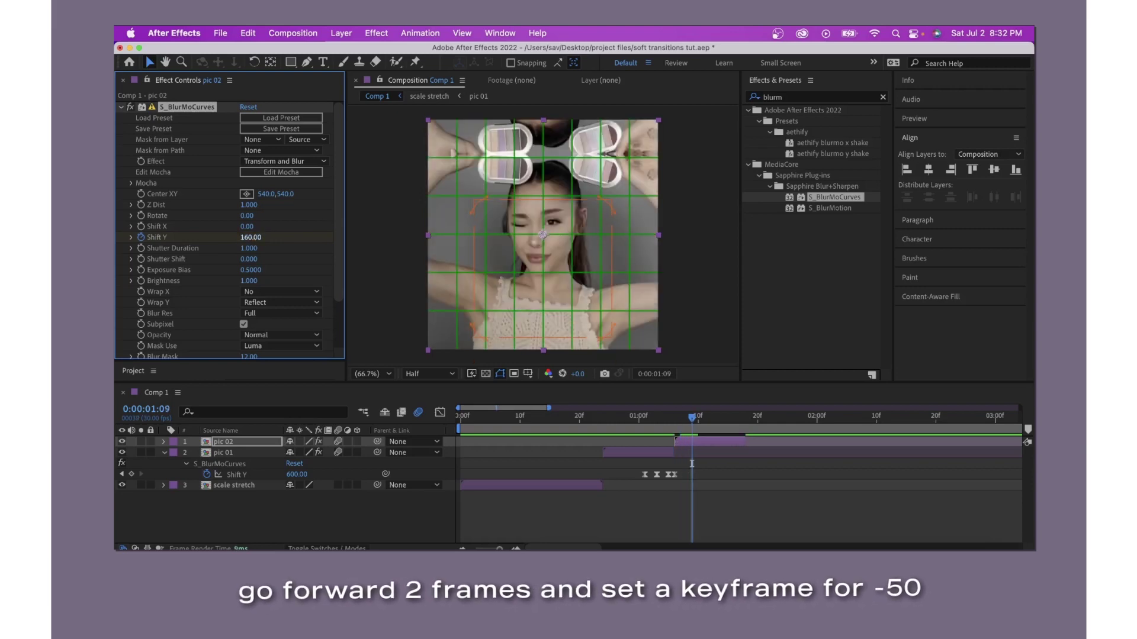
key(minus)
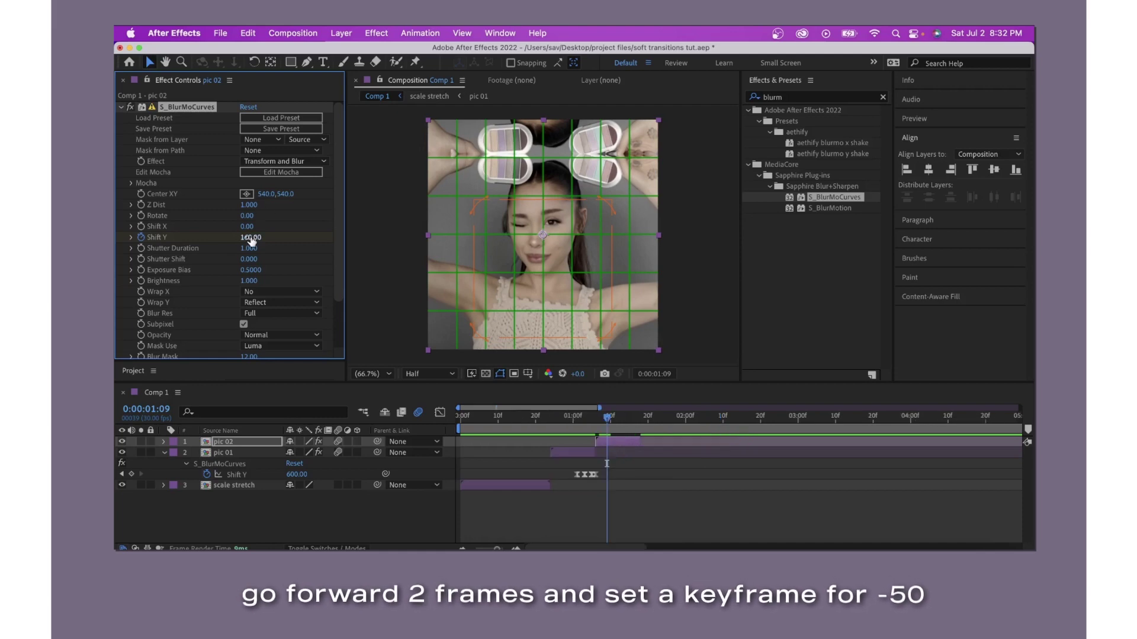
click(251, 237)
key(Return)
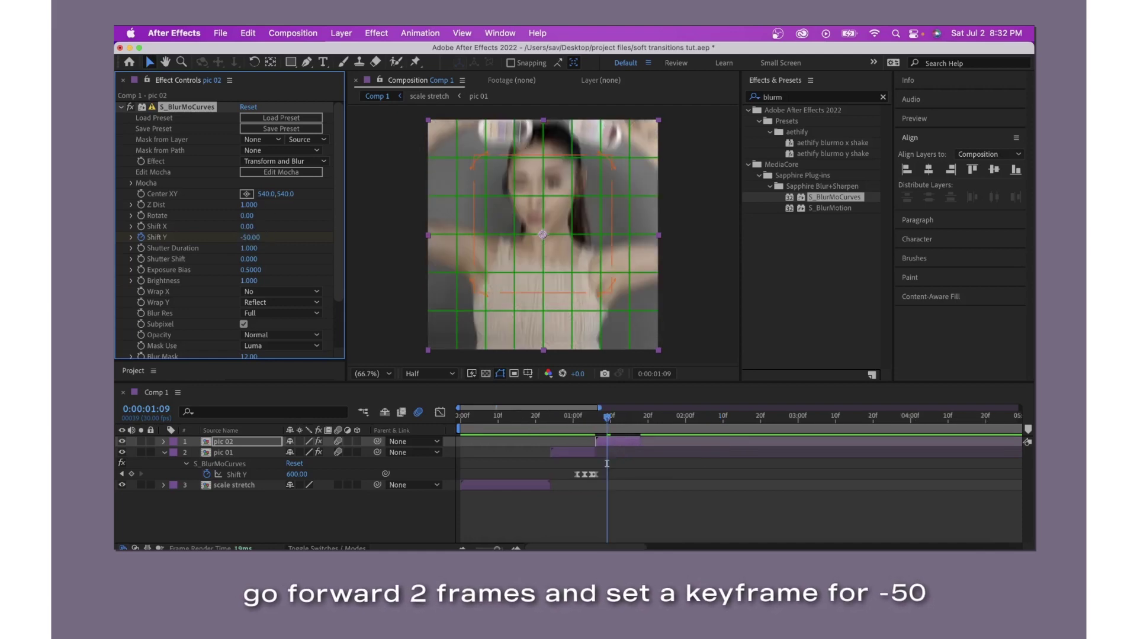
key(u)
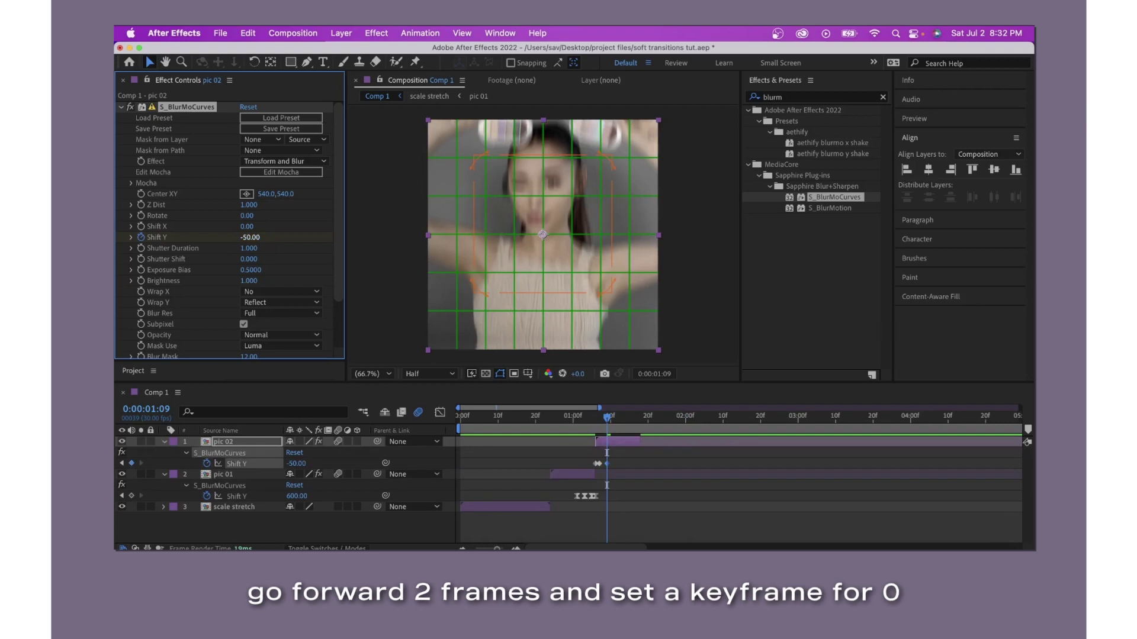
key(super+Right)
key(super+Right)
text(0)
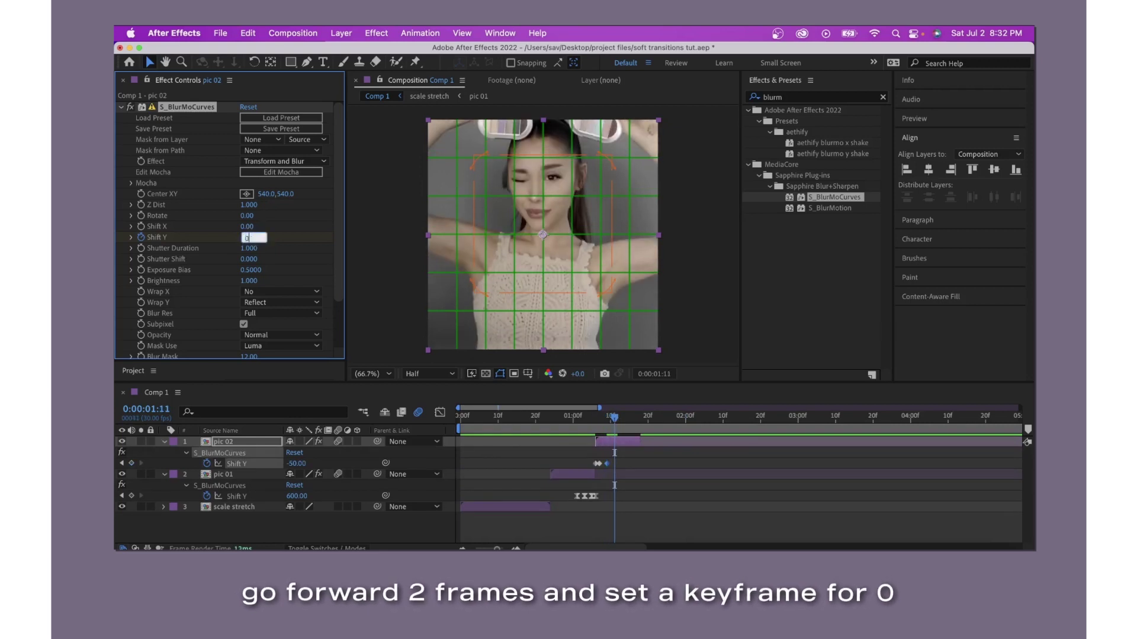
key(Return)
Ease all four Shift Y keyframes on pic 02 and preview the blur transition.
drag(623, 471, 586, 468)
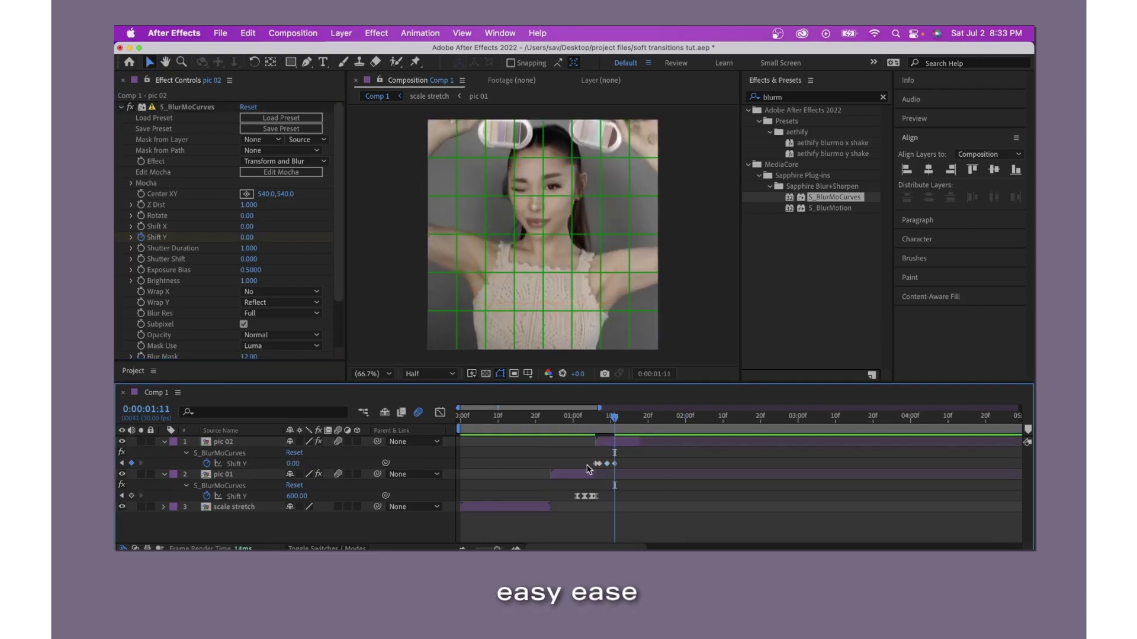
key(F9)
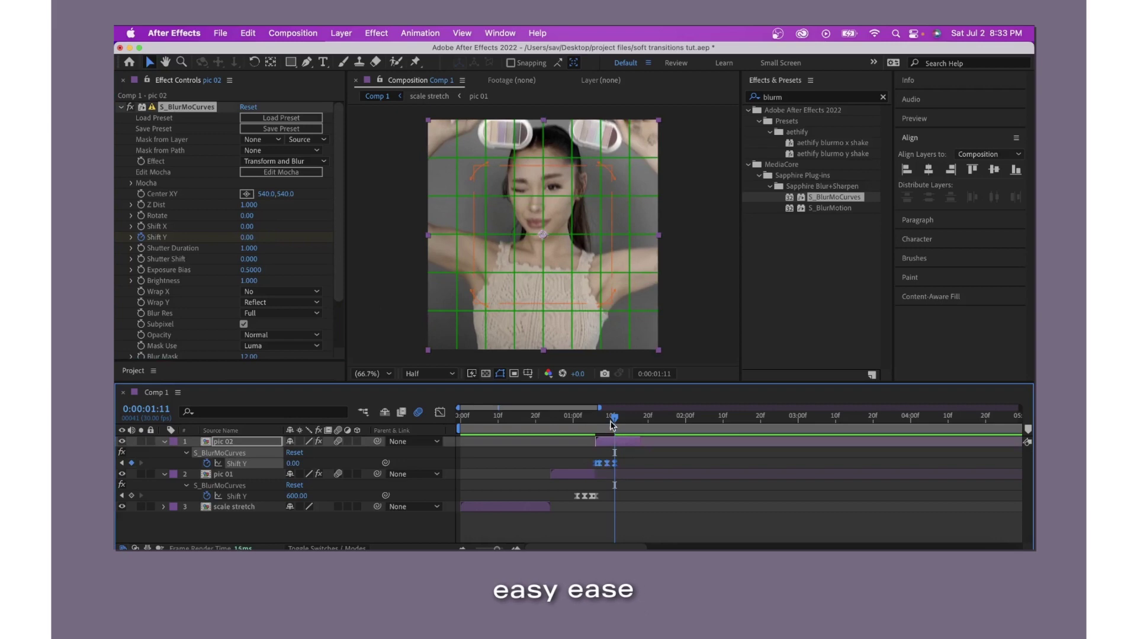
mouse_move(612, 423)
mouse_down()
mouse_move(488, 438)
mouse_move(577, 431)
mouse_up()
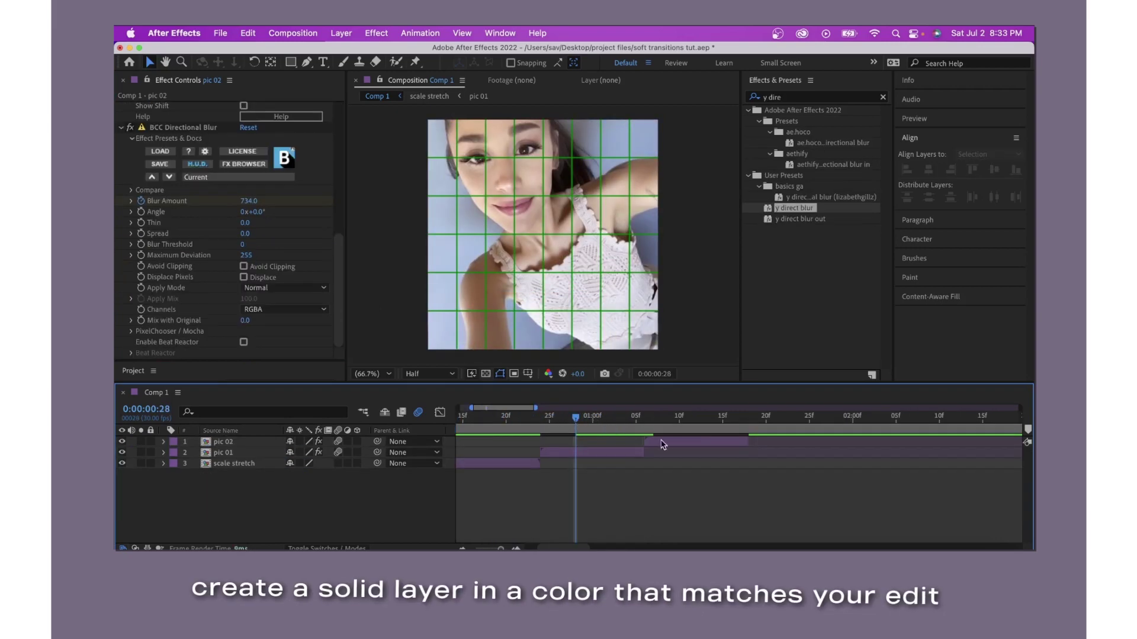
click(341, 34)
mouse_move(415, 52)
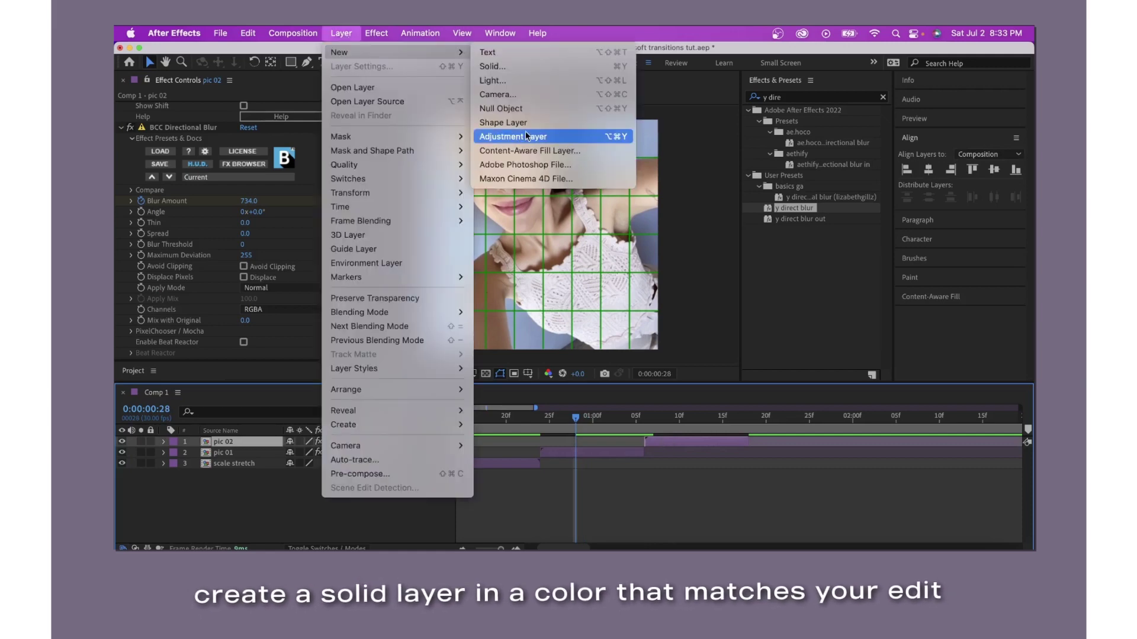
Create a new solid coloured gray-orange, sampled from the photo.
click(513, 67)
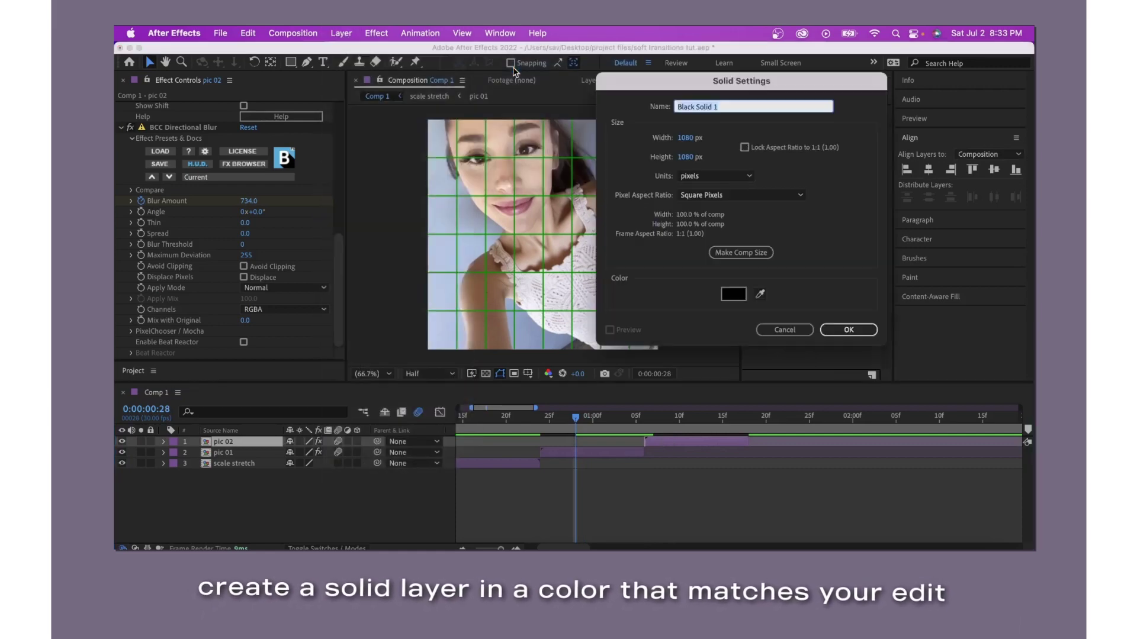
click(761, 295)
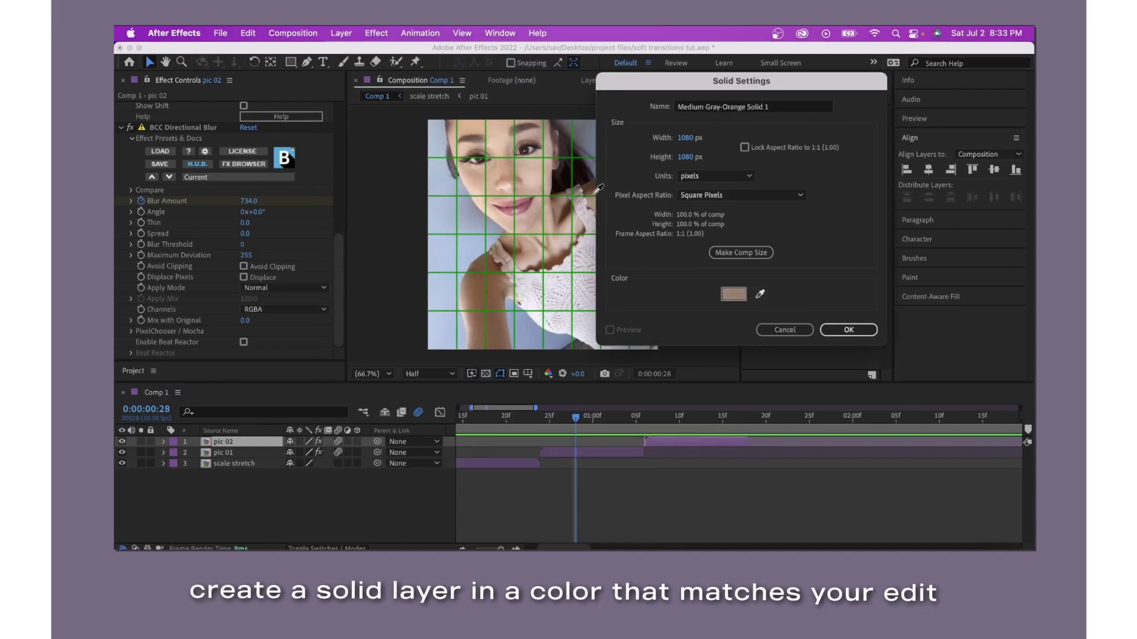
click(853, 333)
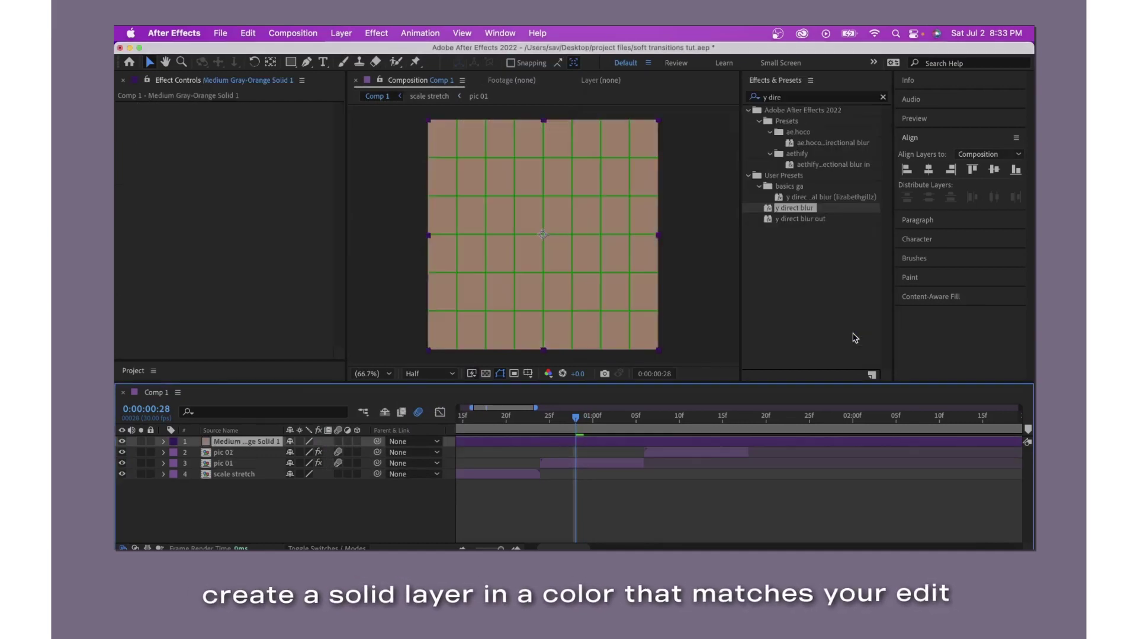
Trim the solid to run from 1:01 to 1:11, five frames either side of the cut.
drag(578, 430, 648, 438)
key(Page_Up)
key(Page_Up)
key(Page_Up)
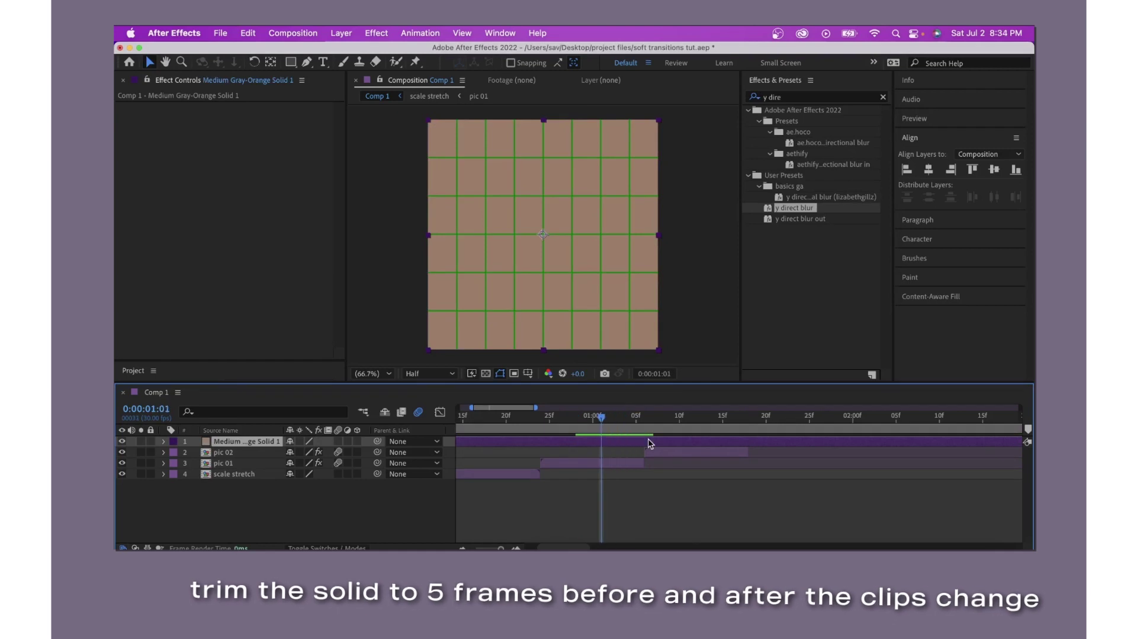
click(587, 454)
key(Delete)
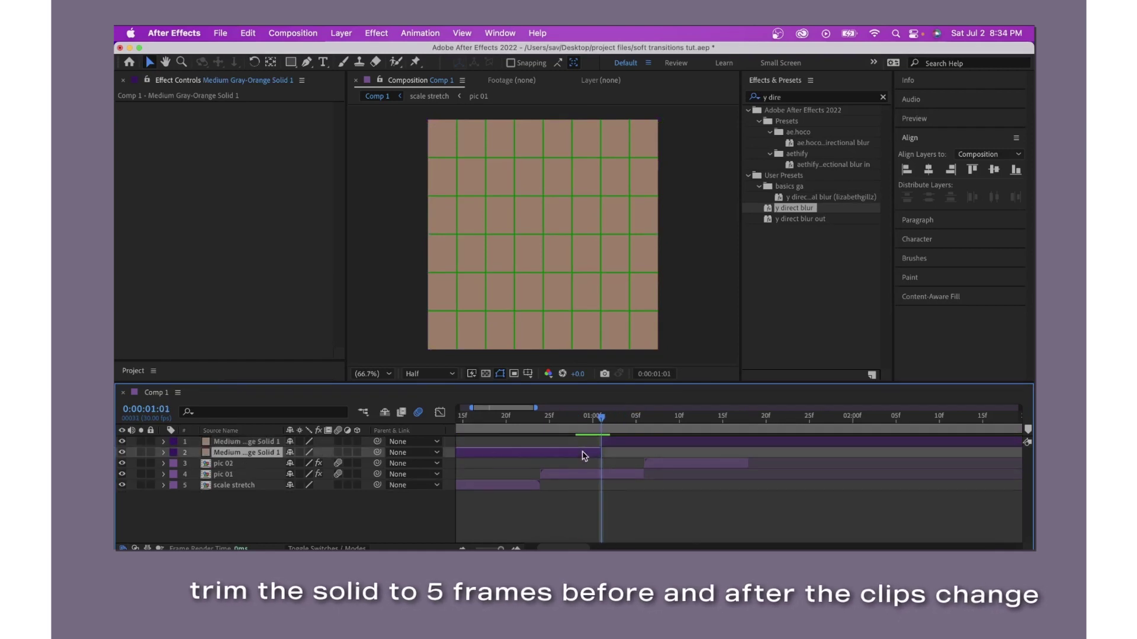
click(585, 455)
key(Page_Down)
key(Page_Down)
key(Page_Down)
key(Page_Up)
key(Page_Up)
key(Page_Up)
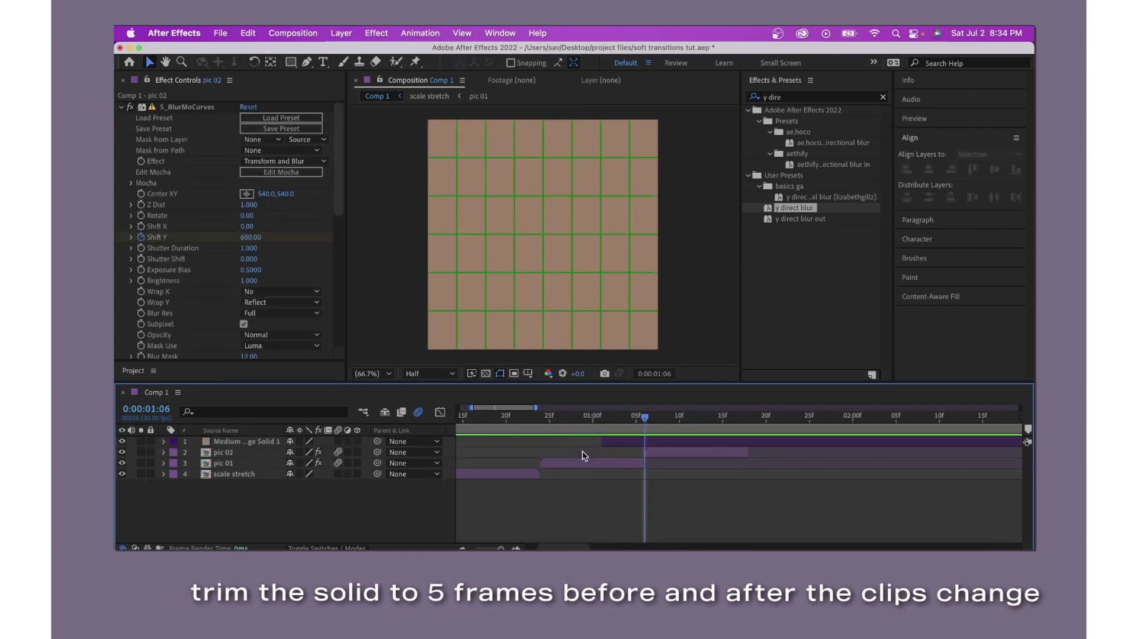
key(Page_Down)
key(Page_Down)
key(Page_Down)
key(Page_Down)
key(Page_Down)
click(689, 448)
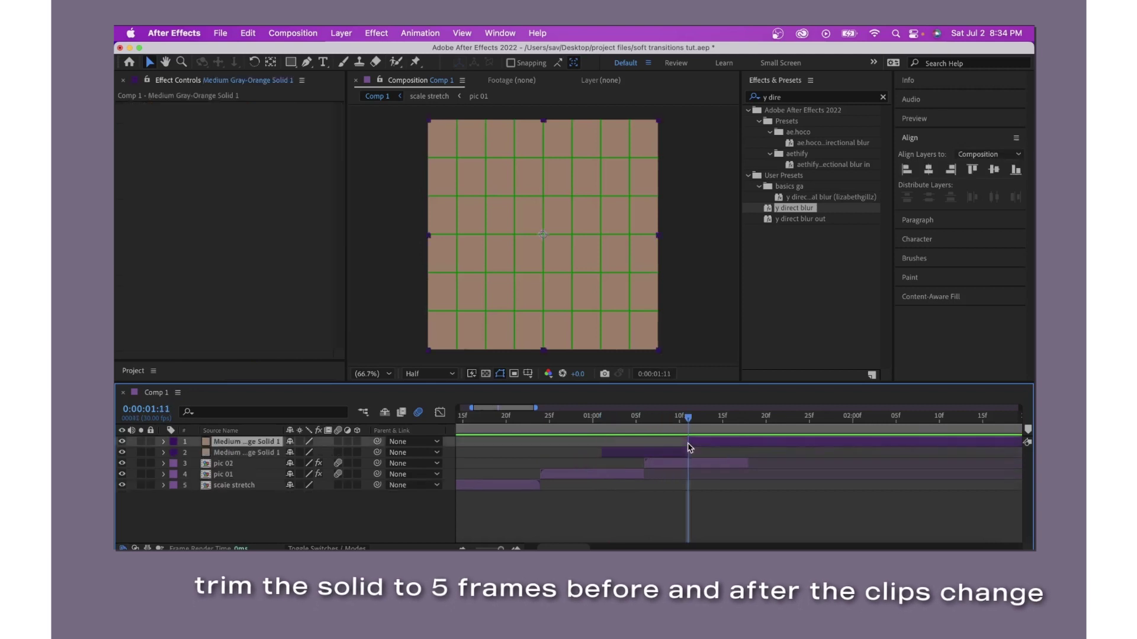
key(alt+bracketright)
drag(688, 418, 644, 422)
Apply S_BlurMoCurves to the gray-orange solid.
click(650, 445)
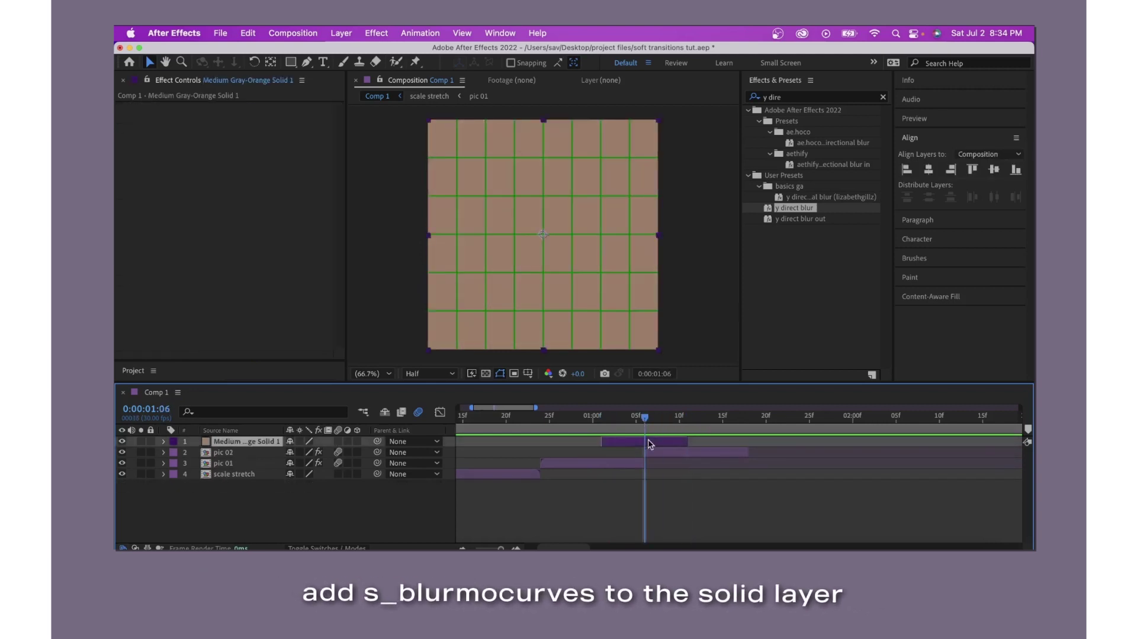
click(791, 98)
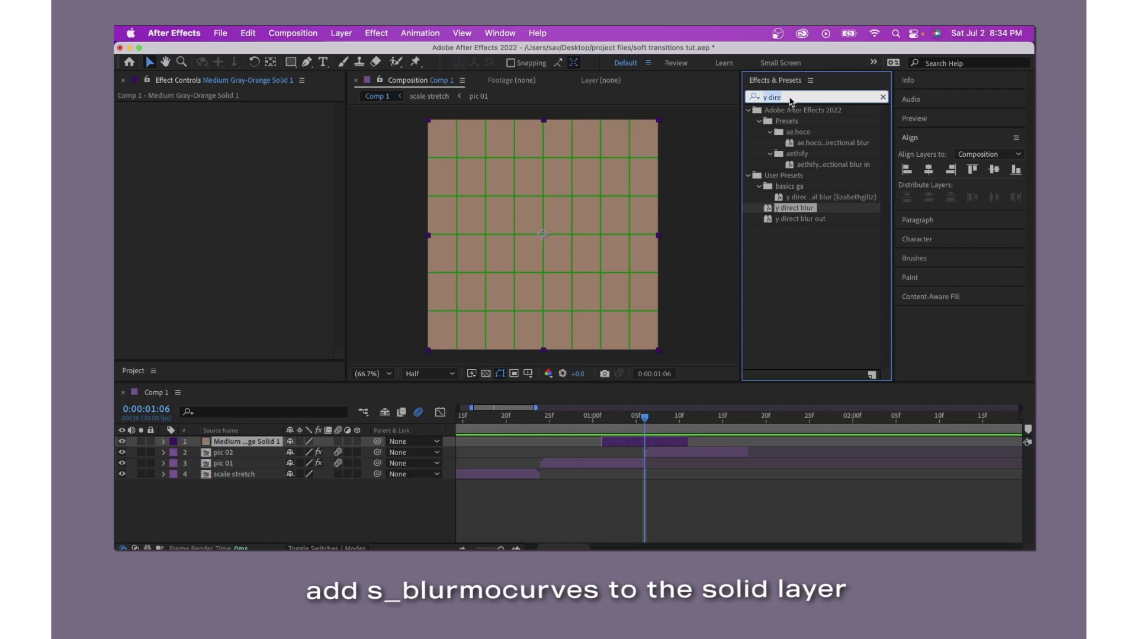
text(blurm)
double_click(847, 198)
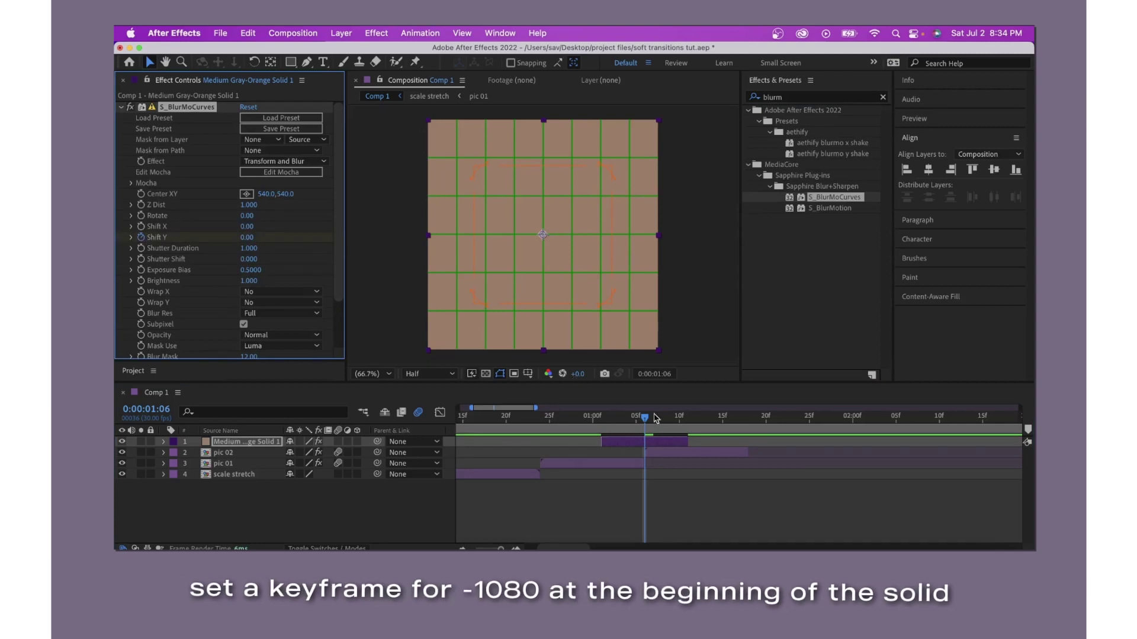
Key the solid's Shift Y at -1080 on its first and last frames.
click(574, 382)
key(i)
click(247, 237)
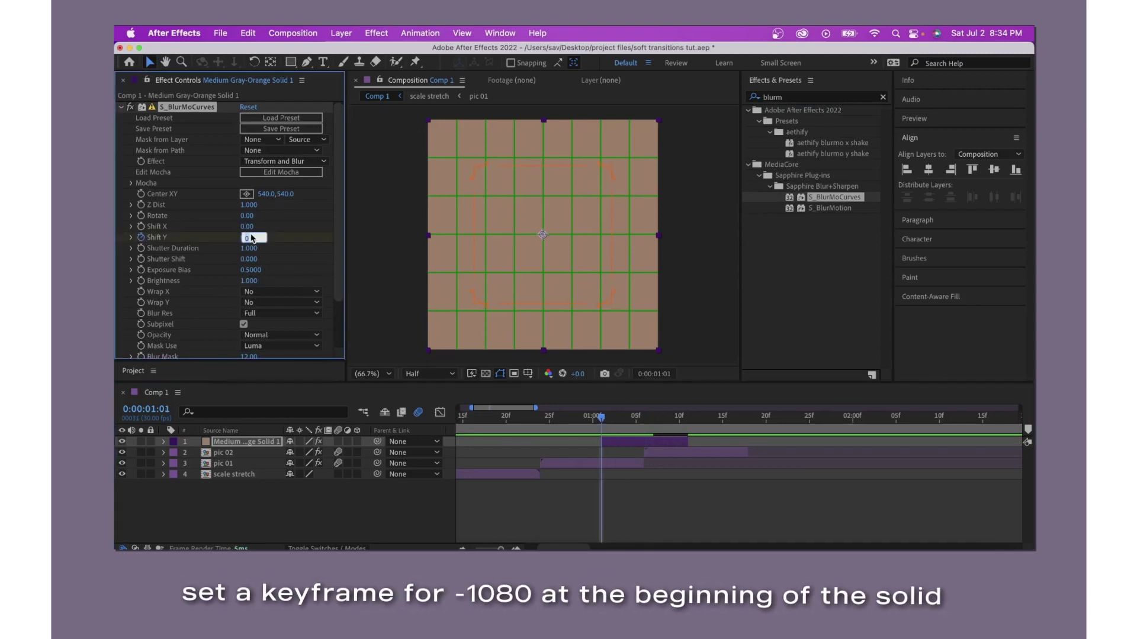
text(-1080)
key(Return)
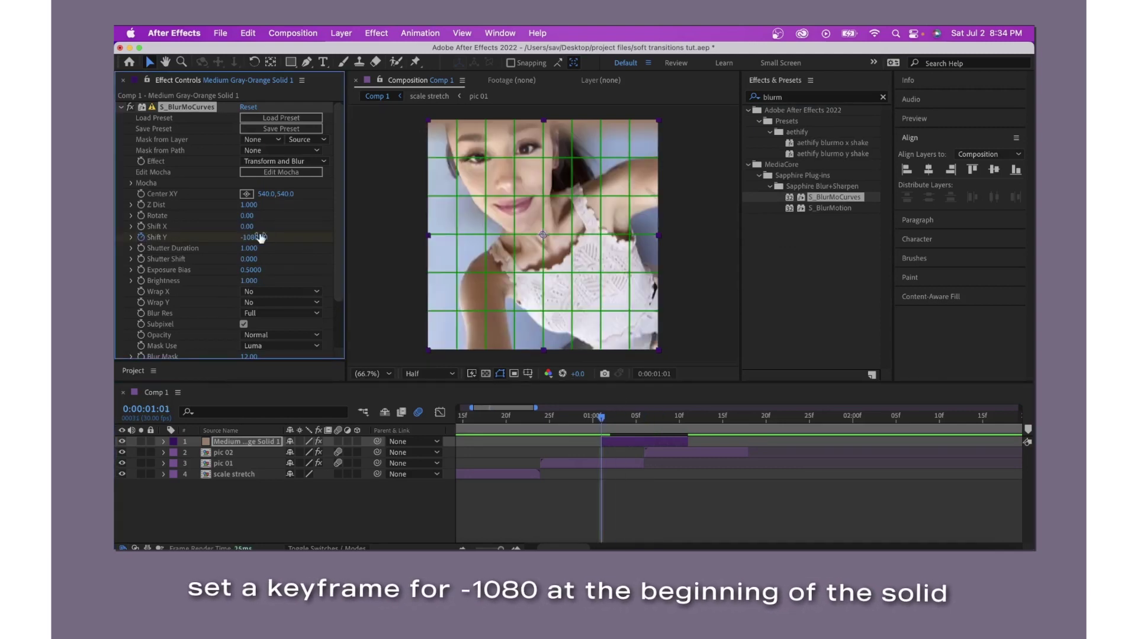
click(678, 435)
key(o)
key(o)
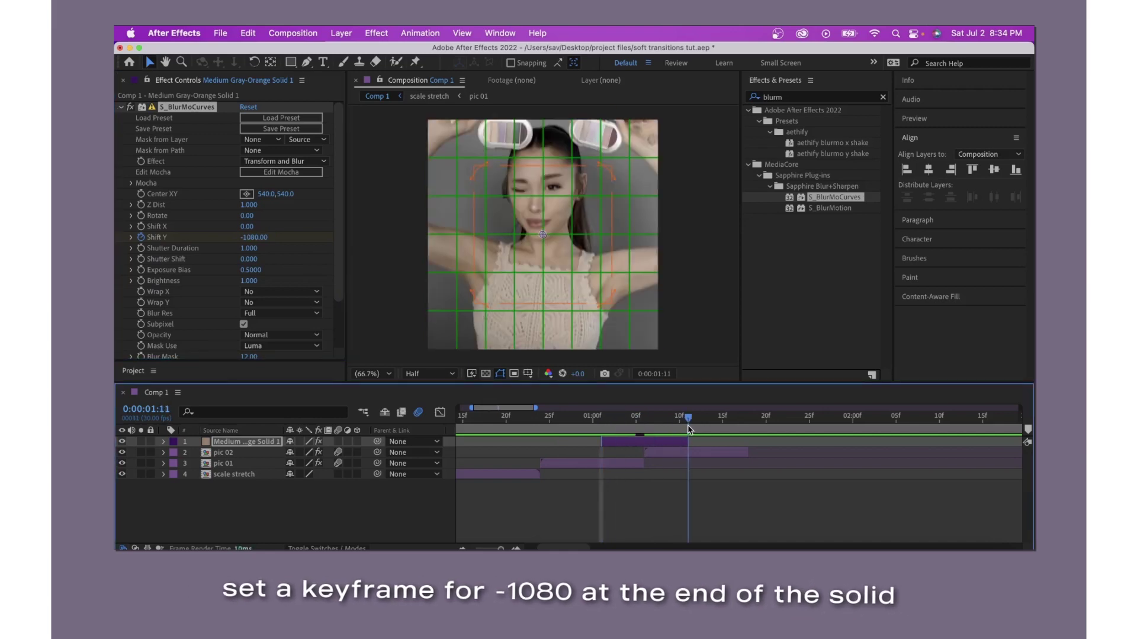
click(247, 237)
text(-1080)
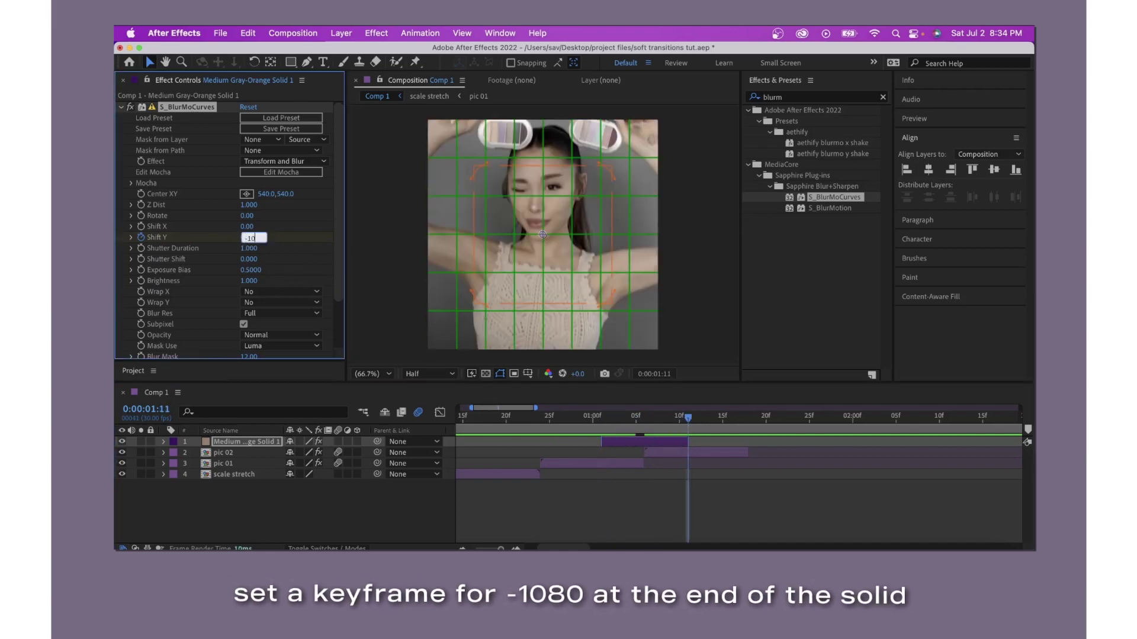
key(Return)
Drag the solid's Shift Y bezier handles in the Graph Editor to form a sharp, narrow peak.
key(u)
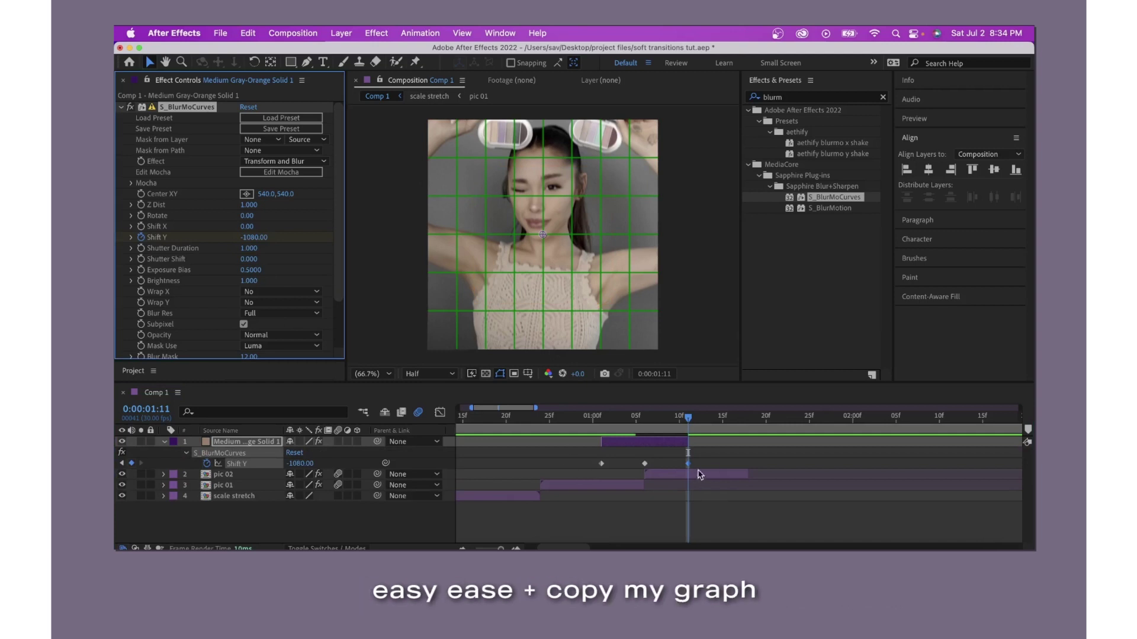
drag(710, 471, 587, 468)
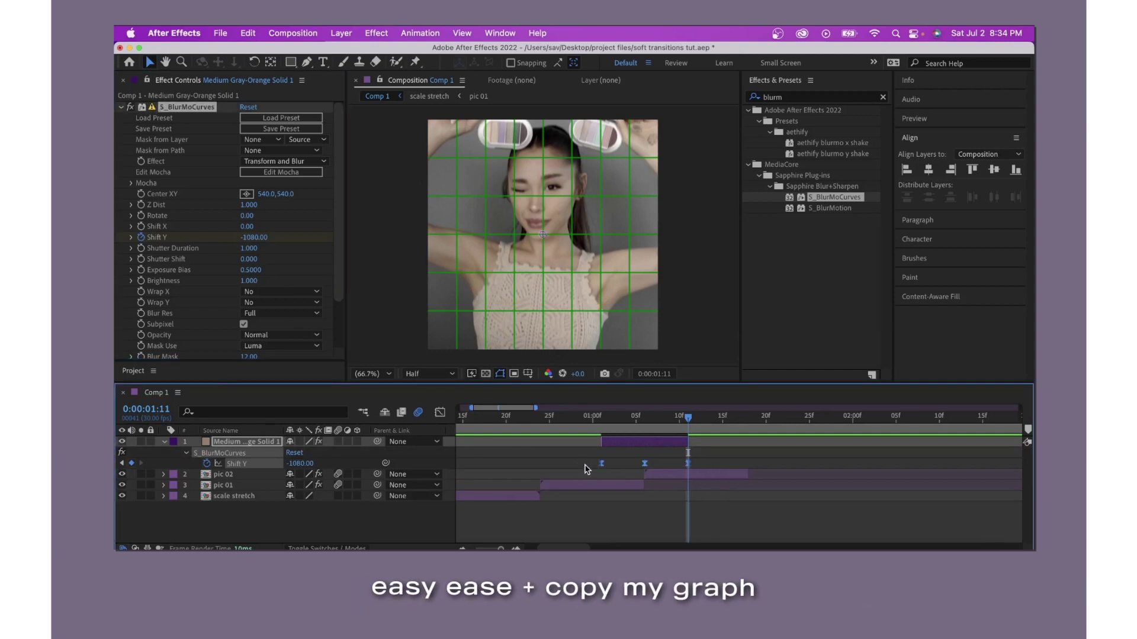
click(440, 412)
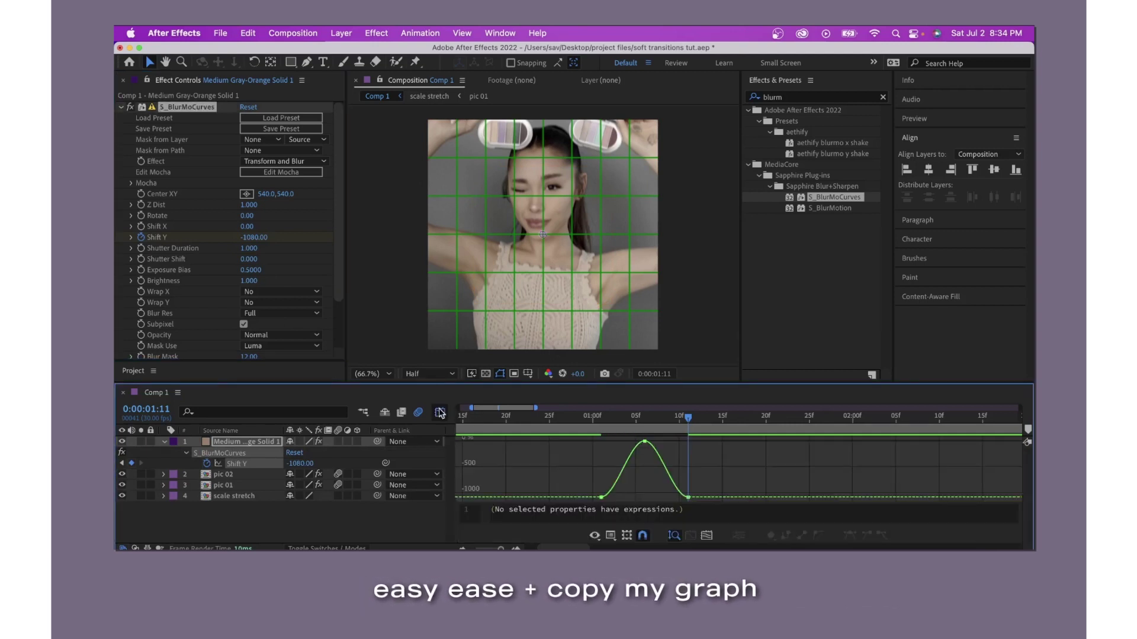
double_click(621, 469)
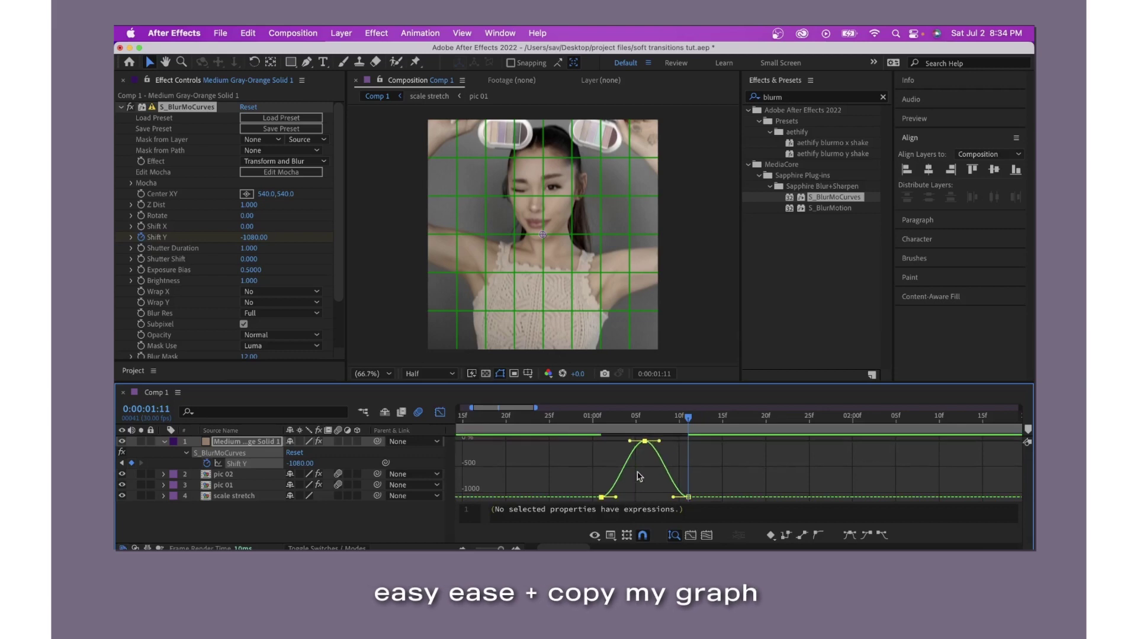
mouse_move(629, 445)
mouse_down()
mouse_move(650, 481)
mouse_move(645, 497)
mouse_up()
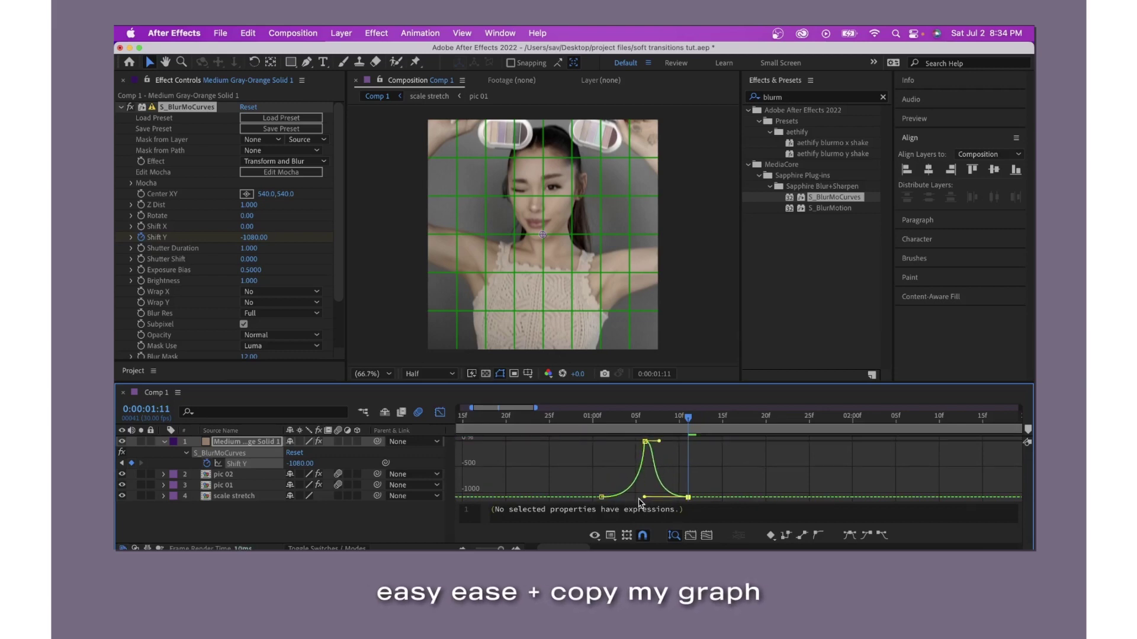
drag(659, 441, 647, 442)
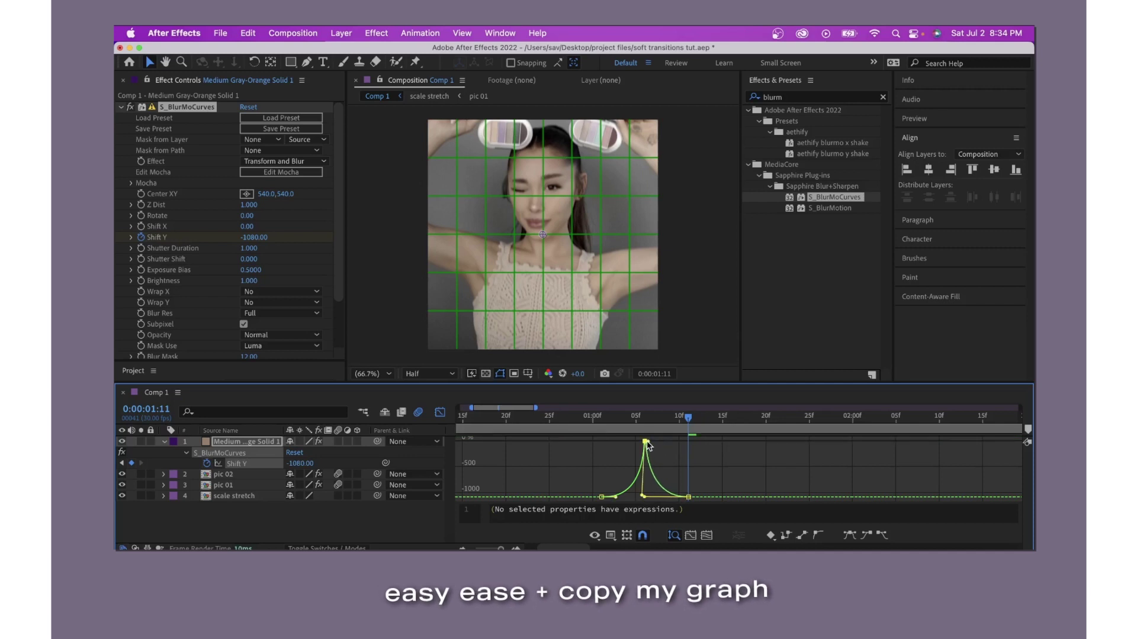
drag(643, 496, 651, 497)
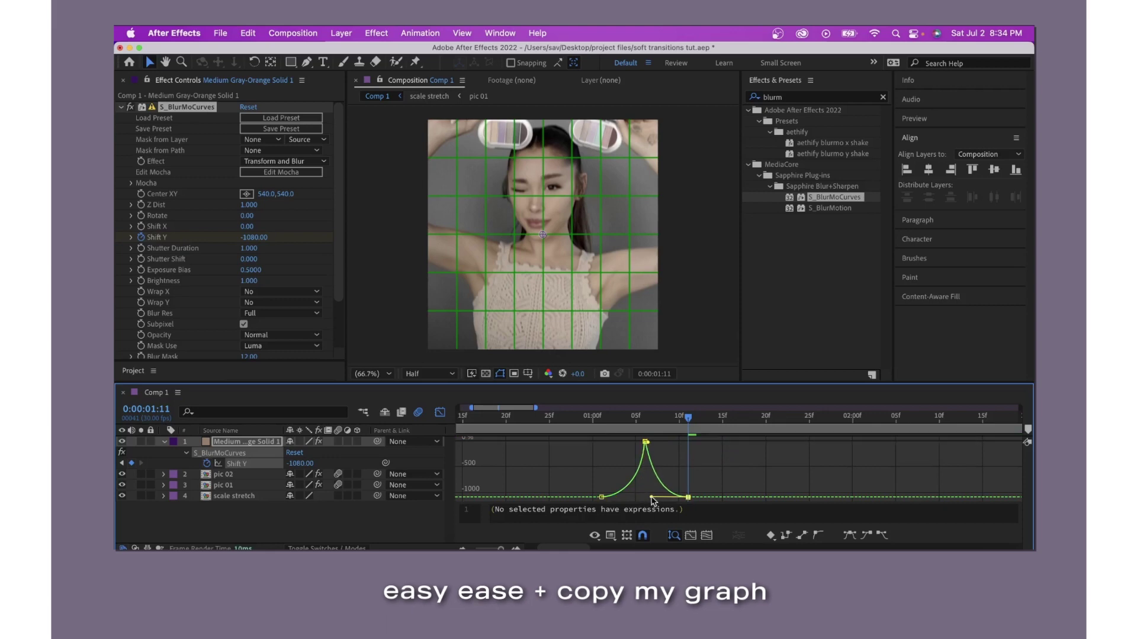
mouse_move(688, 450)
mouse_down()
mouse_move(550, 448)
mouse_move(749, 422)
mouse_move(540, 420)
mouse_up()
click(440, 413)
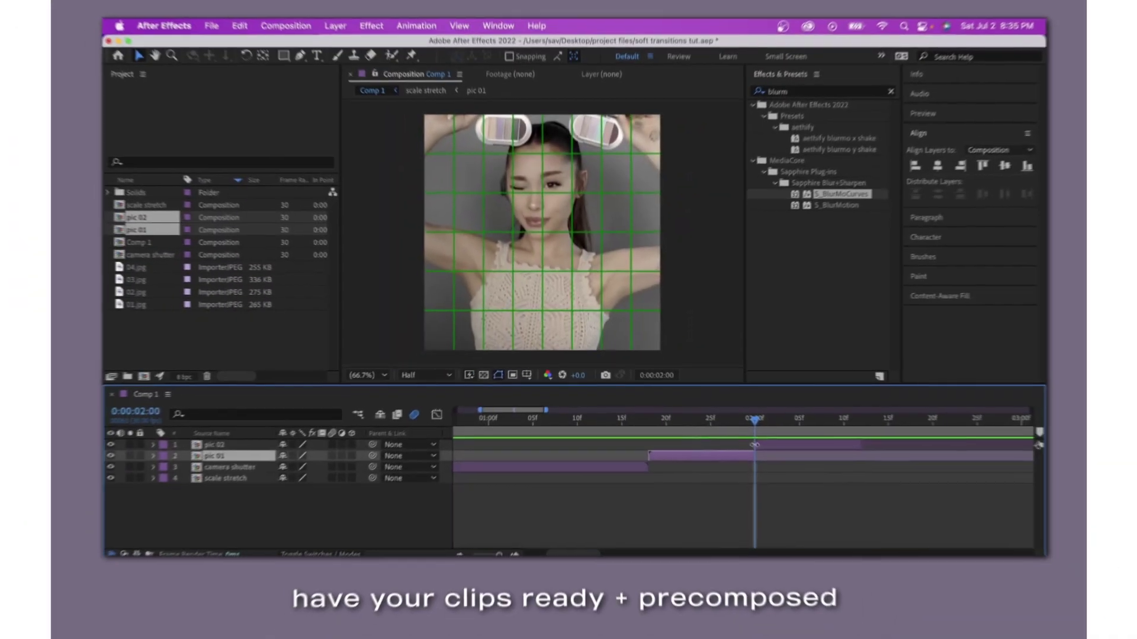
Apply S_BlurMoCurves to pic 02, key Z Dist at 0.1, and set Wrap X and Y to Reflect.
double_click(840, 197)
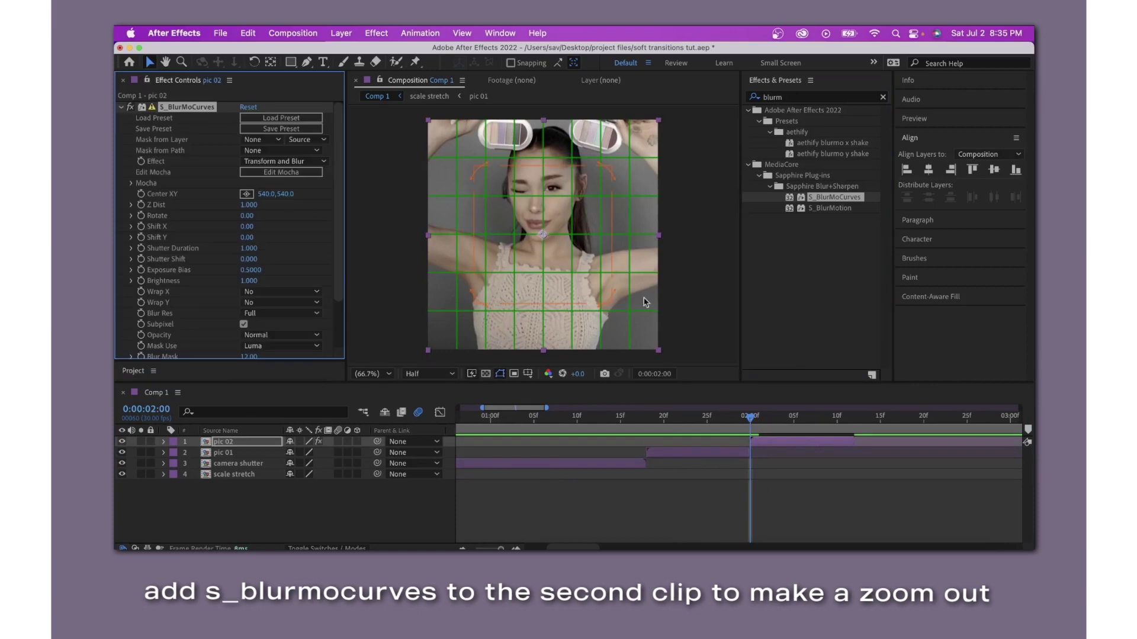
click(248, 205)
text(0.1)
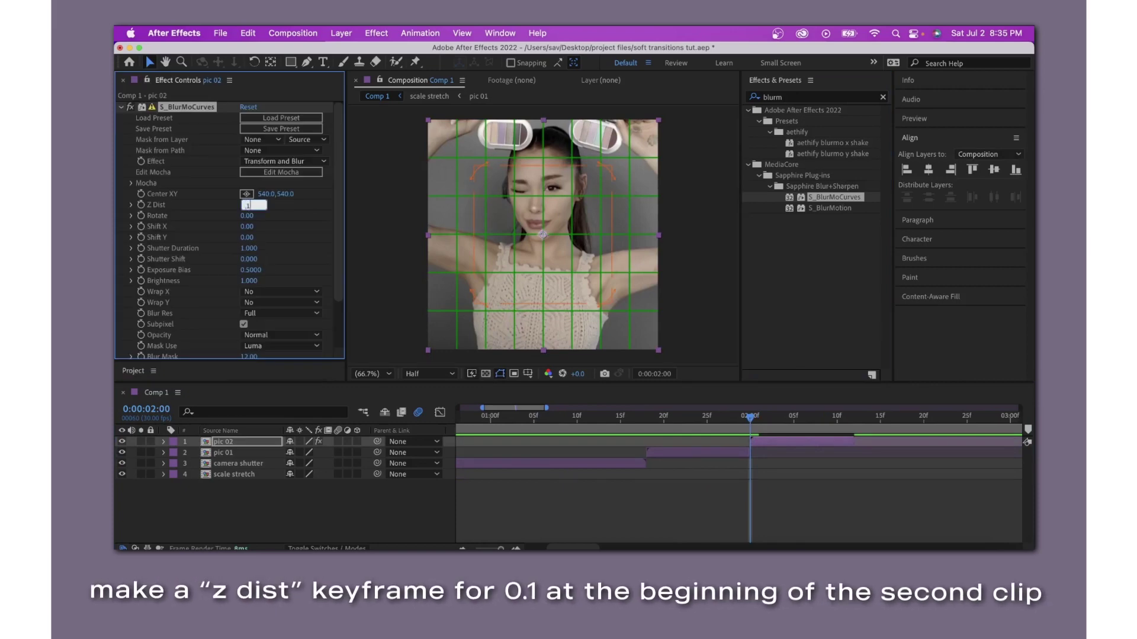
key(Return)
click(270, 291)
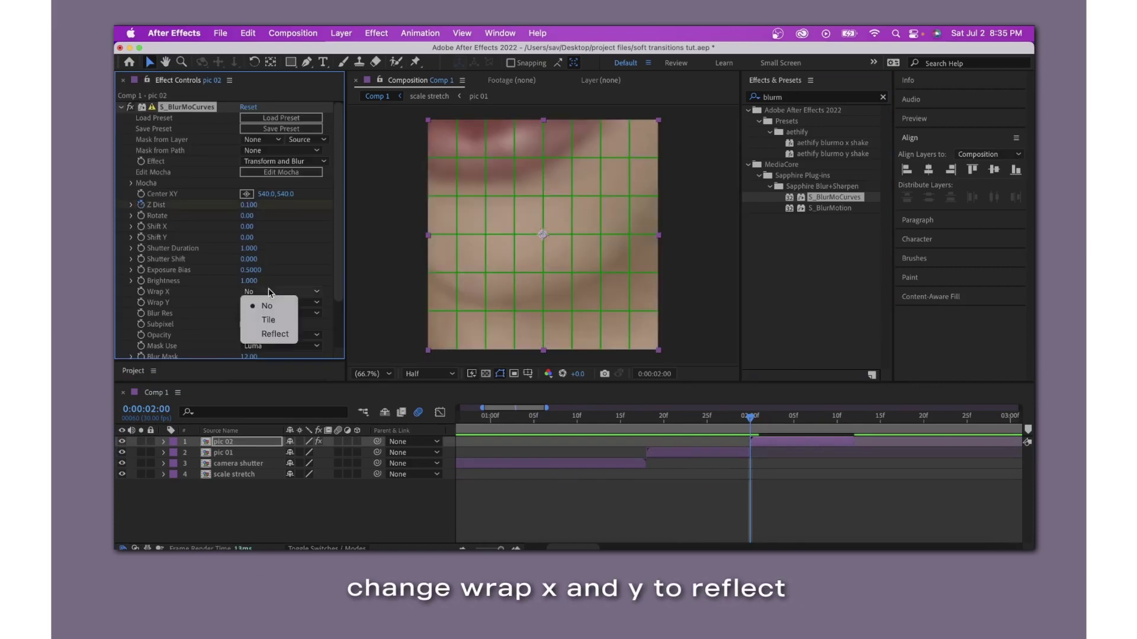
click(280, 335)
click(272, 303)
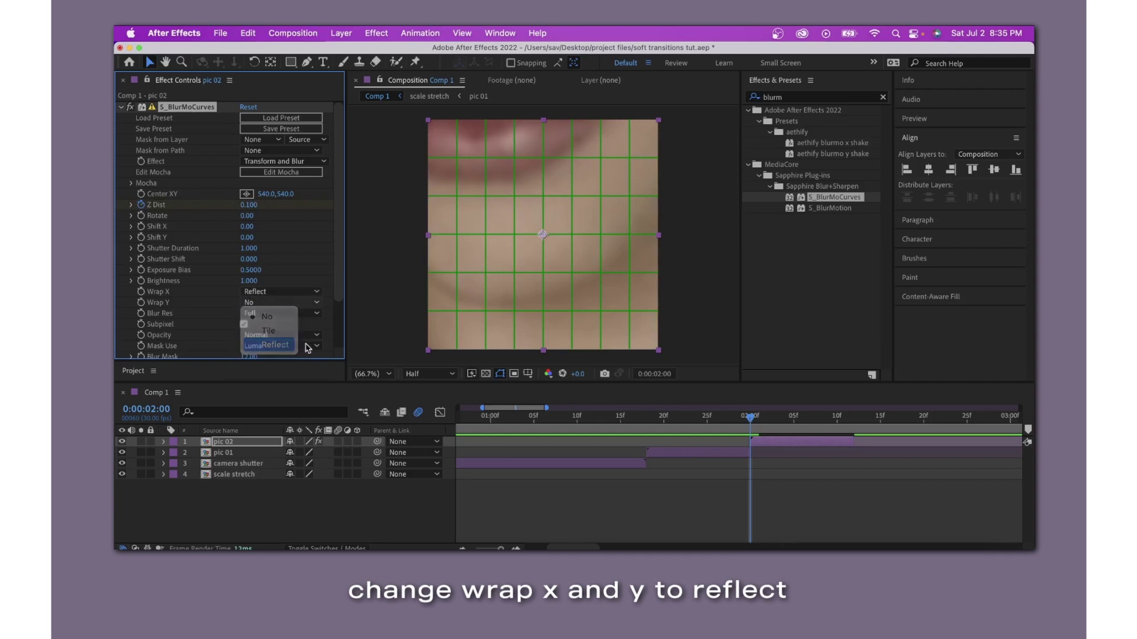
click(283, 346)
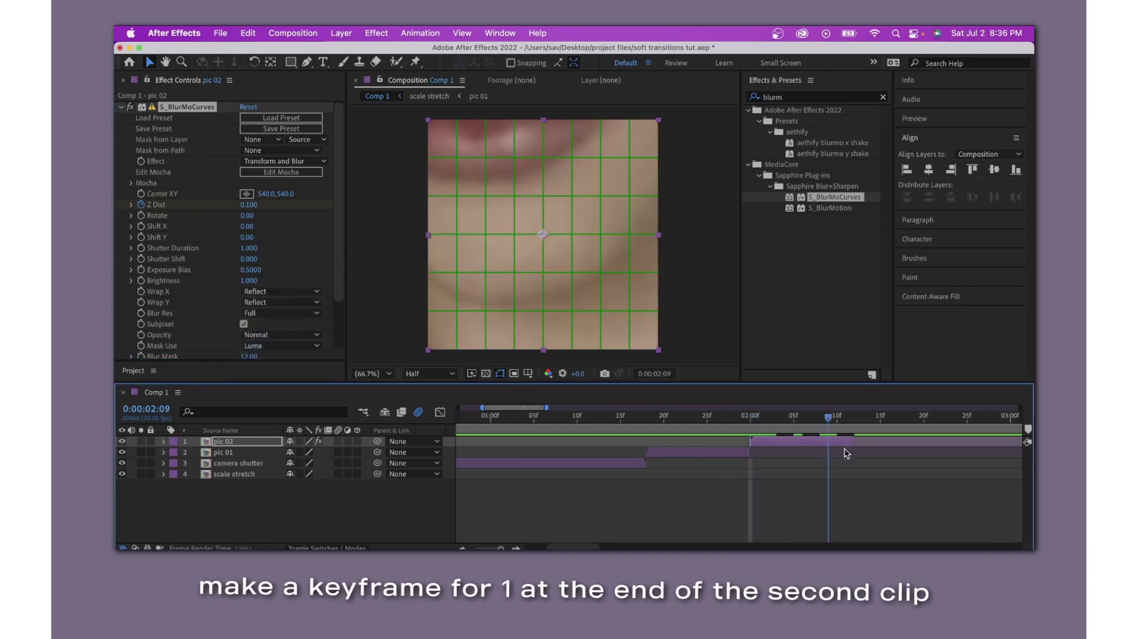
Key Z Dist at 1 at the end of pic 02, 0:00:02:12.
click(854, 418)
click(249, 204)
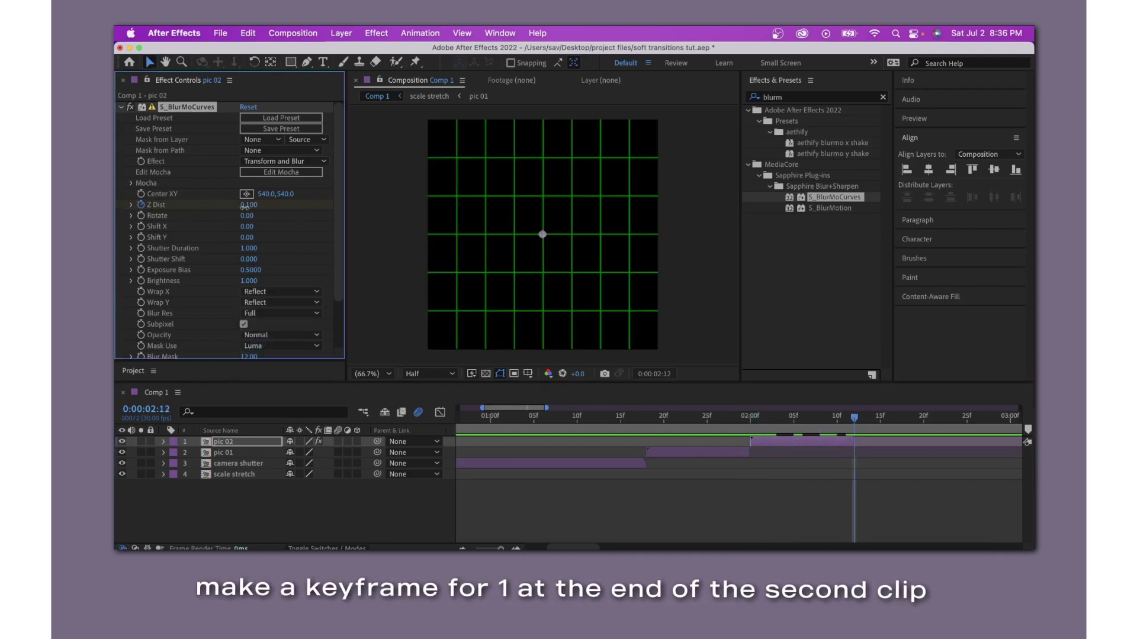
text(1)
key(Return)
Easy-ease pic 02's Z Dist keyframes and shape the handles for a steep start settling near 1.
key(u)
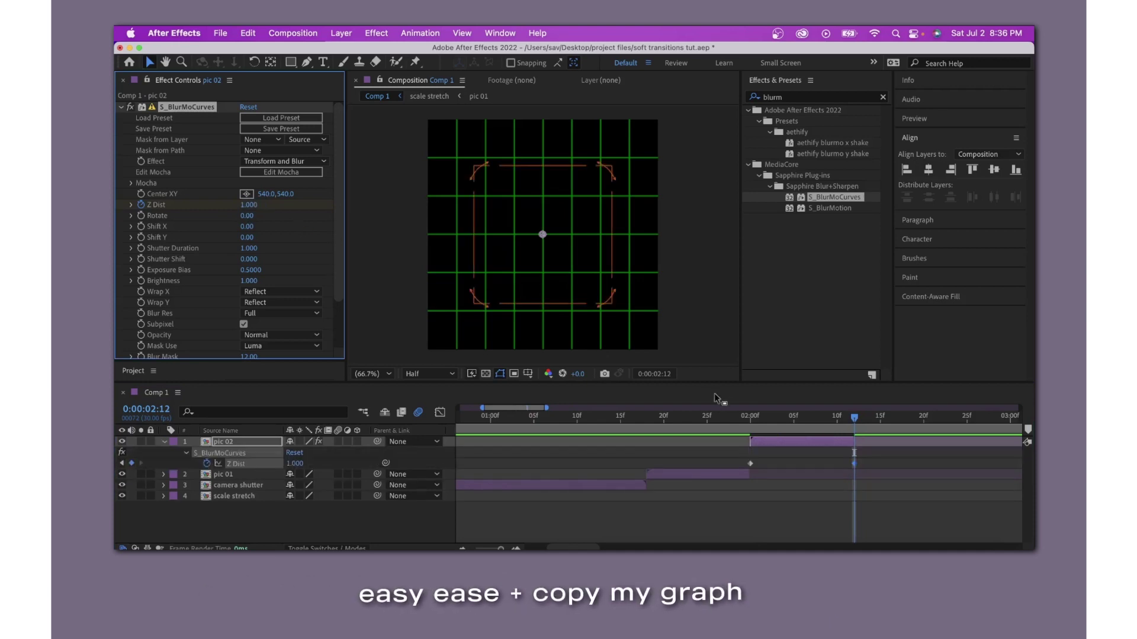
drag(870, 458, 739, 468)
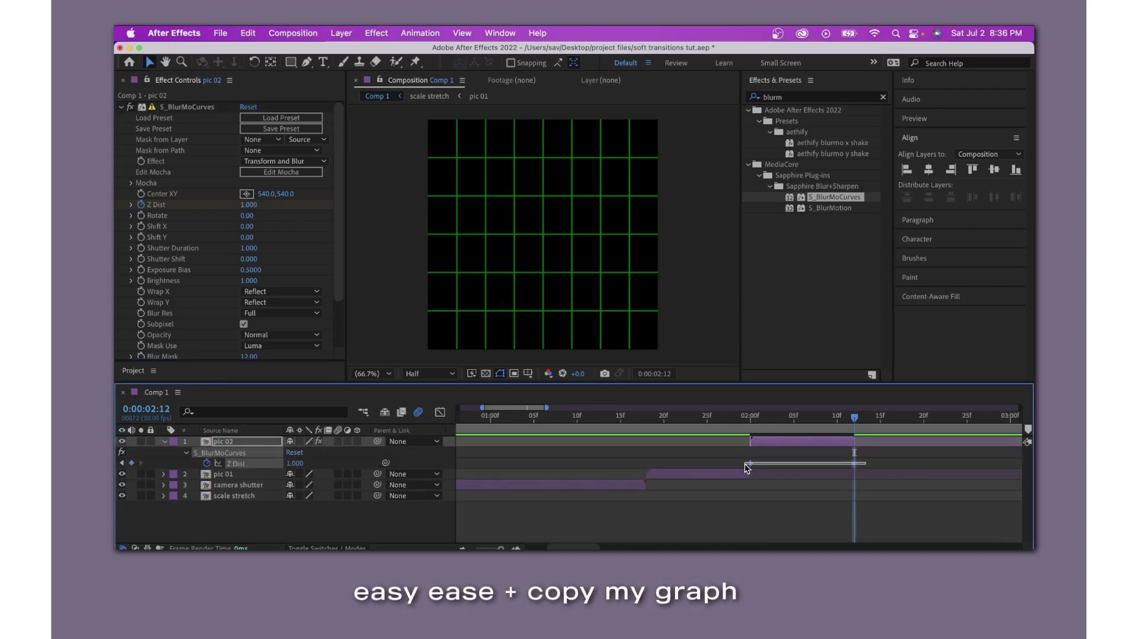
key(F9)
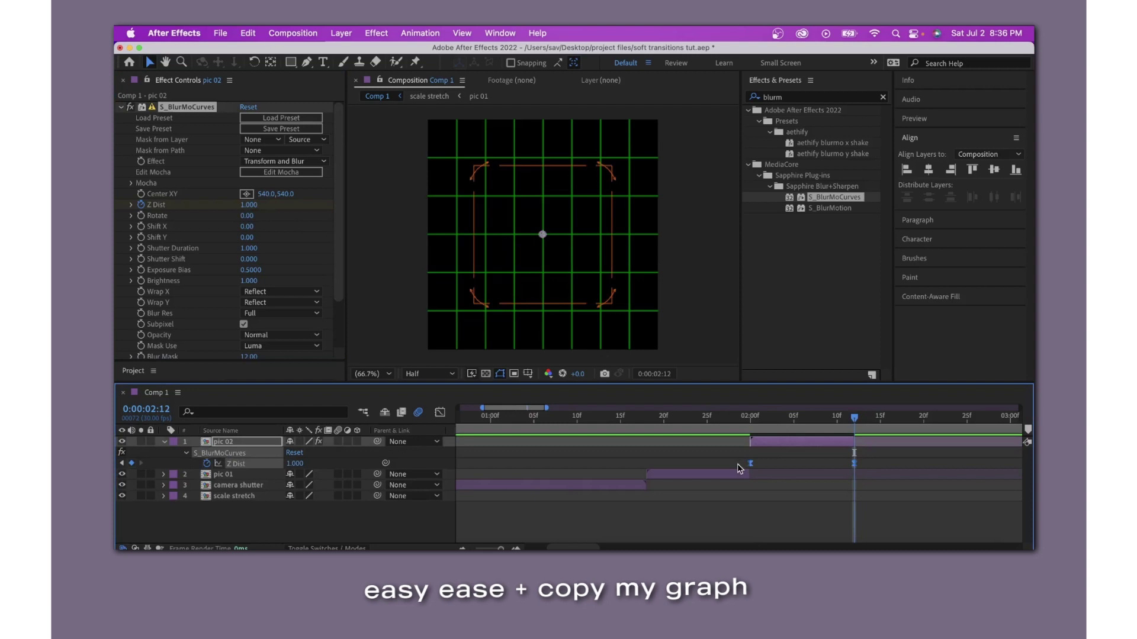
click(439, 413)
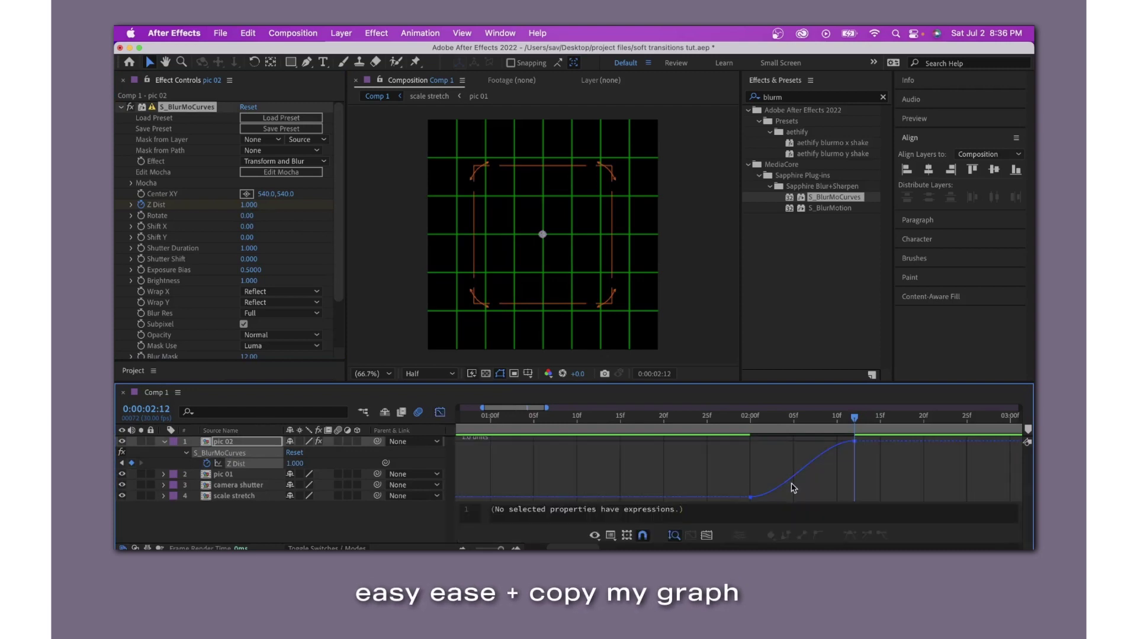
click(806, 457)
drag(785, 498, 742, 441)
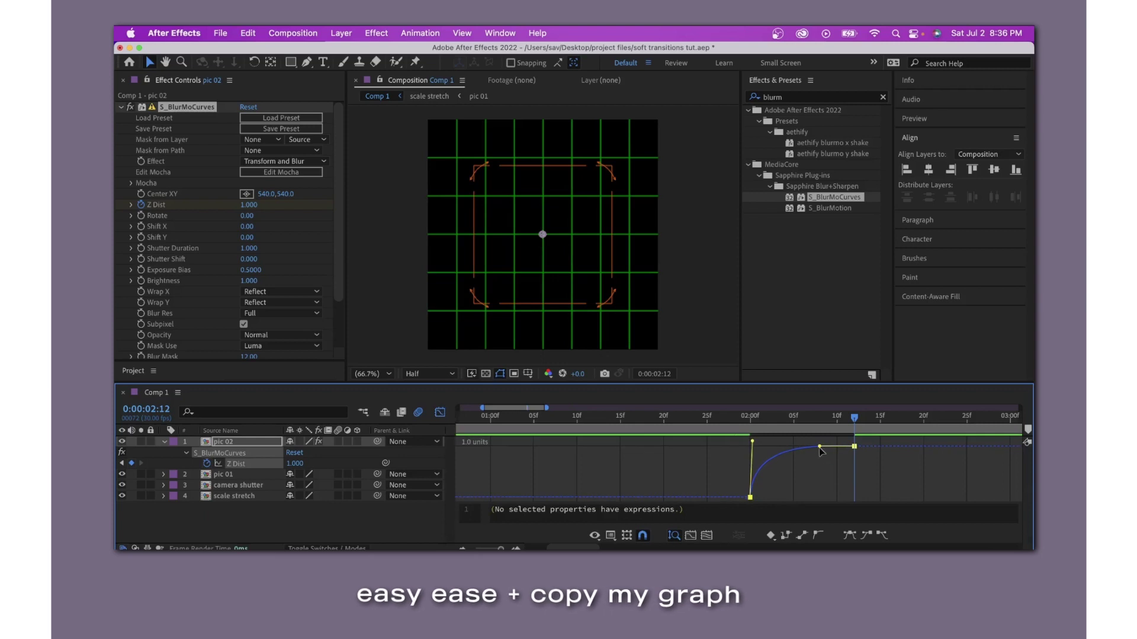
drag(820, 452, 774, 451)
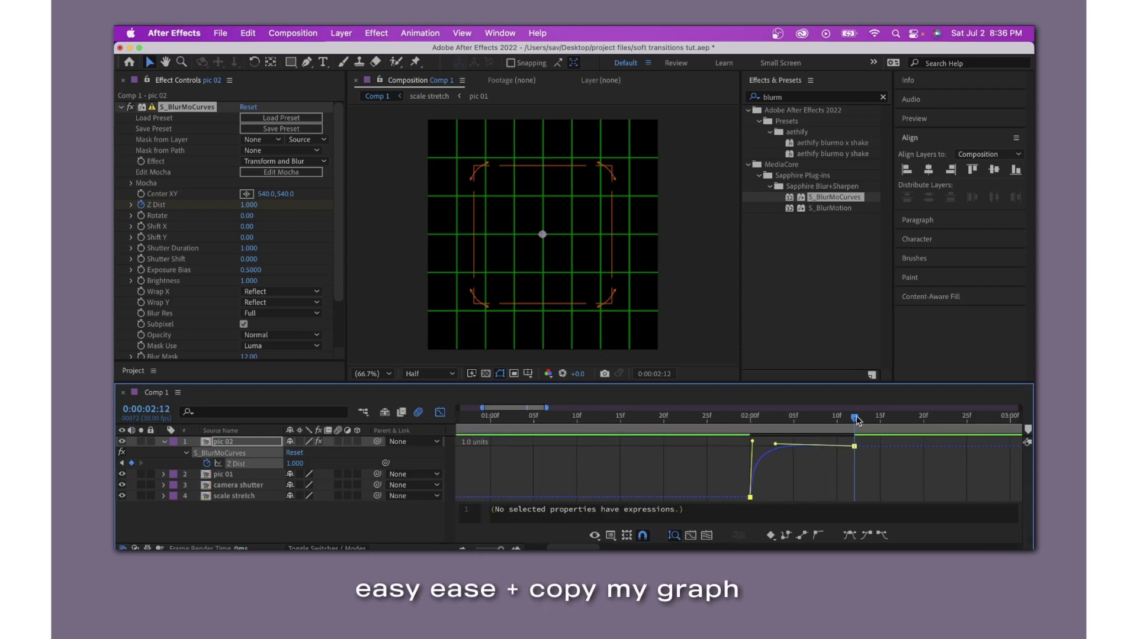
drag(857, 420, 837, 418)
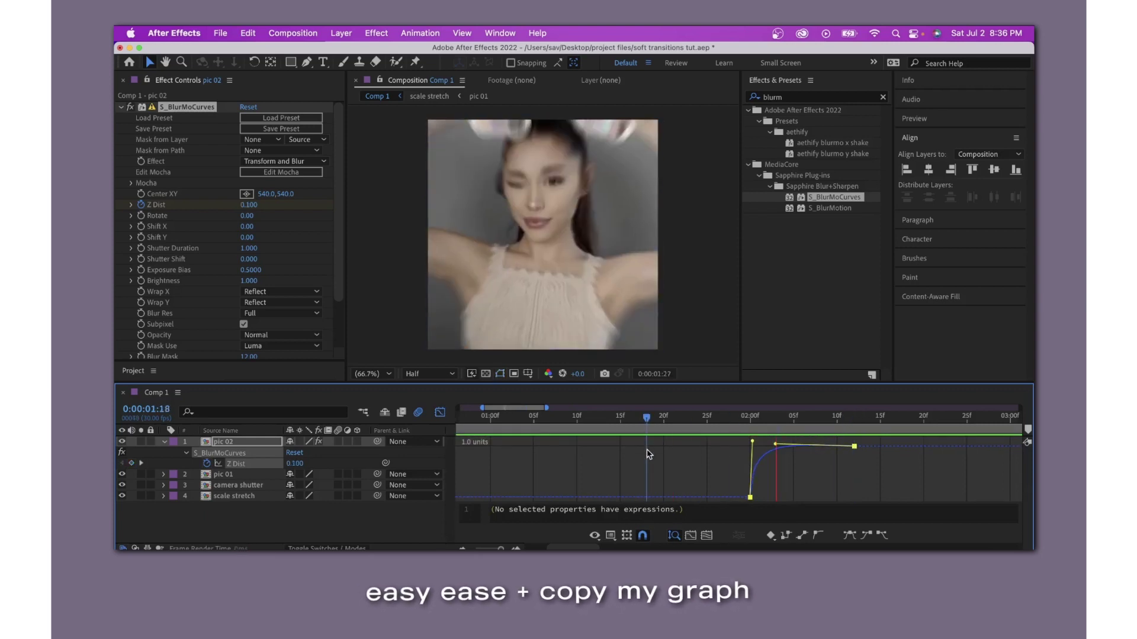
drag(775, 444, 797, 446)
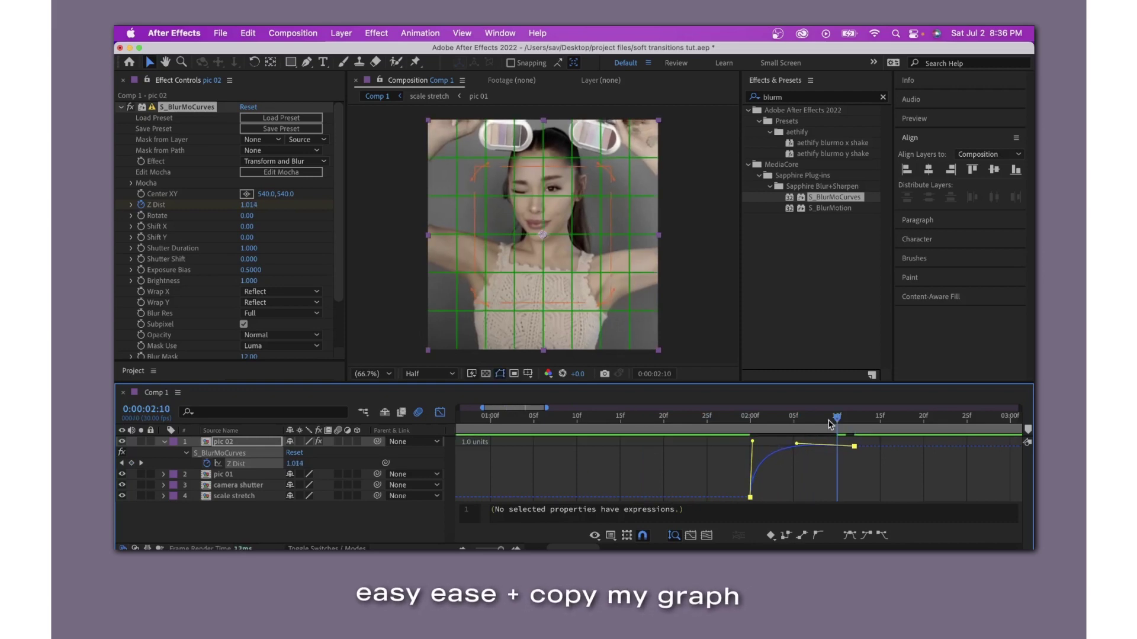
mouse_move(837, 418)
mouse_down()
mouse_move(649, 431)
mouse_move(836, 418)
mouse_move(755, 455)
mouse_up()
click(440, 412)
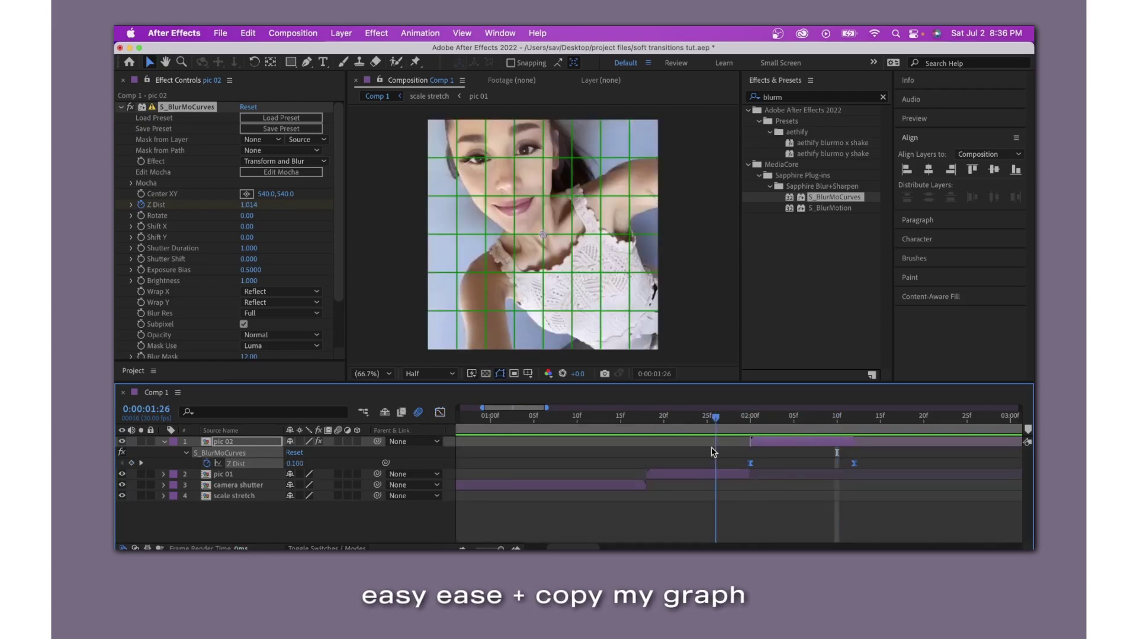
click(745, 475)
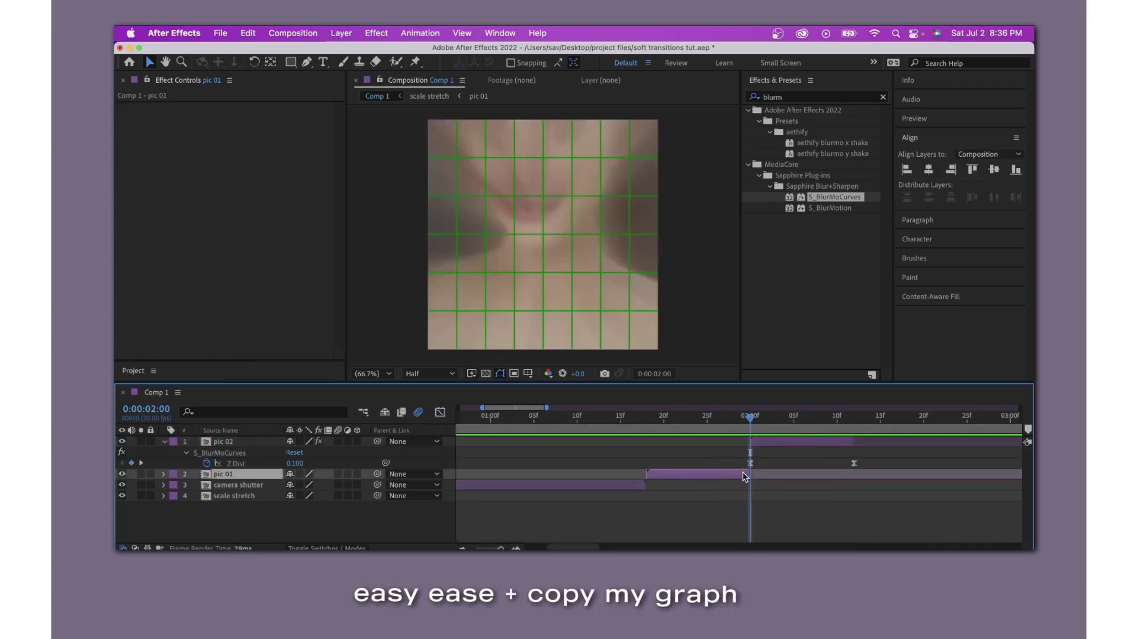
Add an adjustment layer above pic 01 and apply the Warp effect with FishEye style.
click(341, 33)
mouse_move(351, 52)
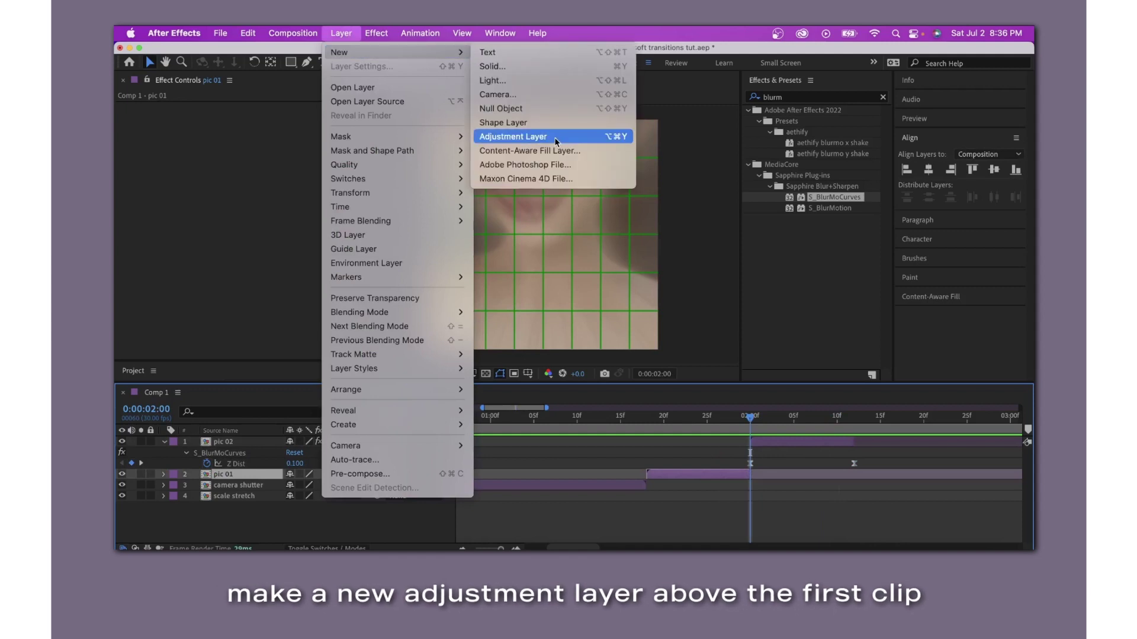
click(506, 137)
click(790, 99)
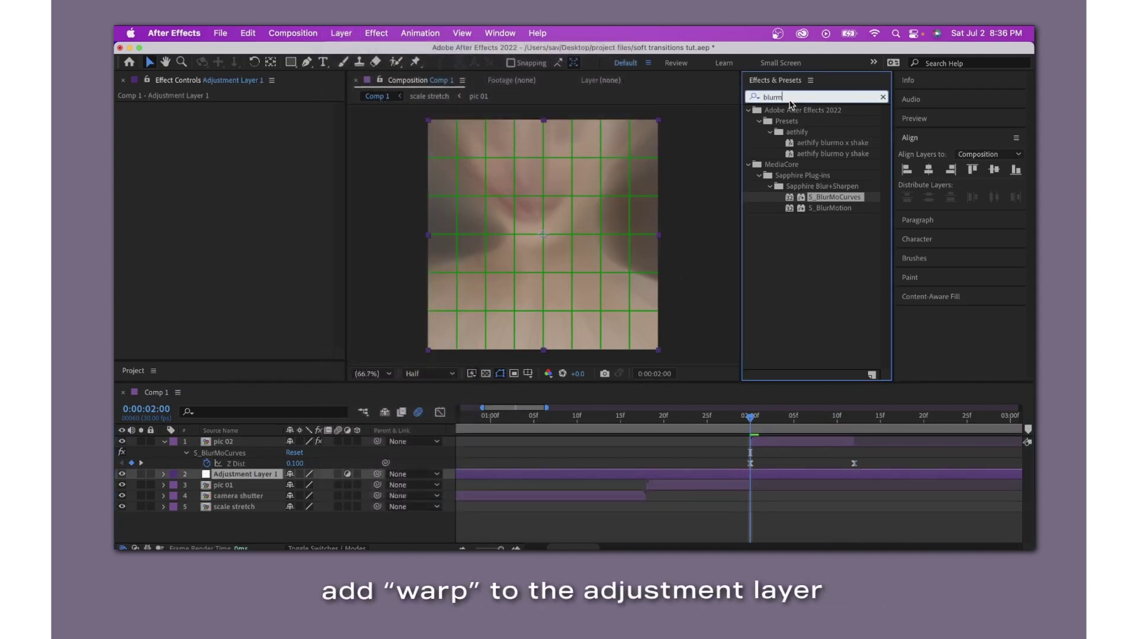
text(warp)
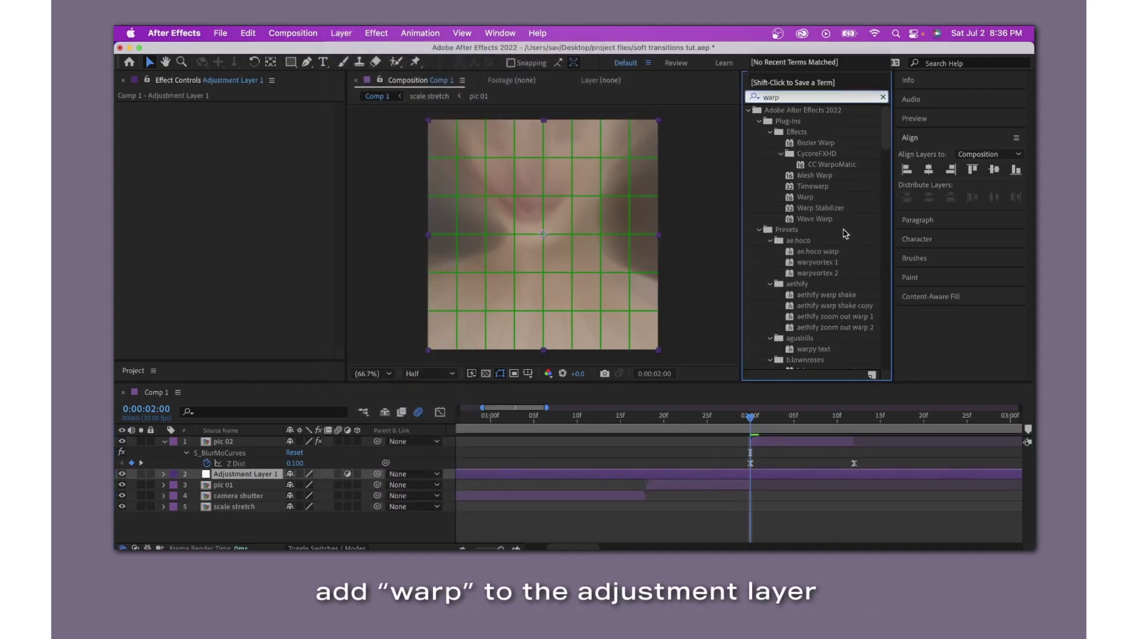
scroll(832, 353, down, 3)
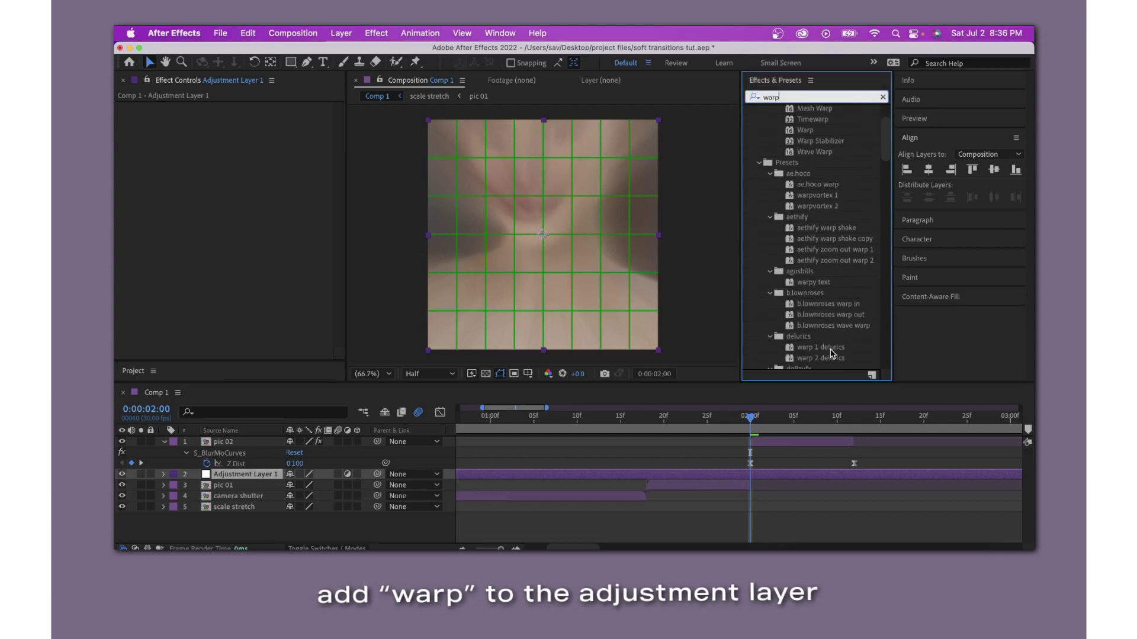
scroll(832, 354, up, 3)
scroll(832, 353, down, 1)
double_click(807, 188)
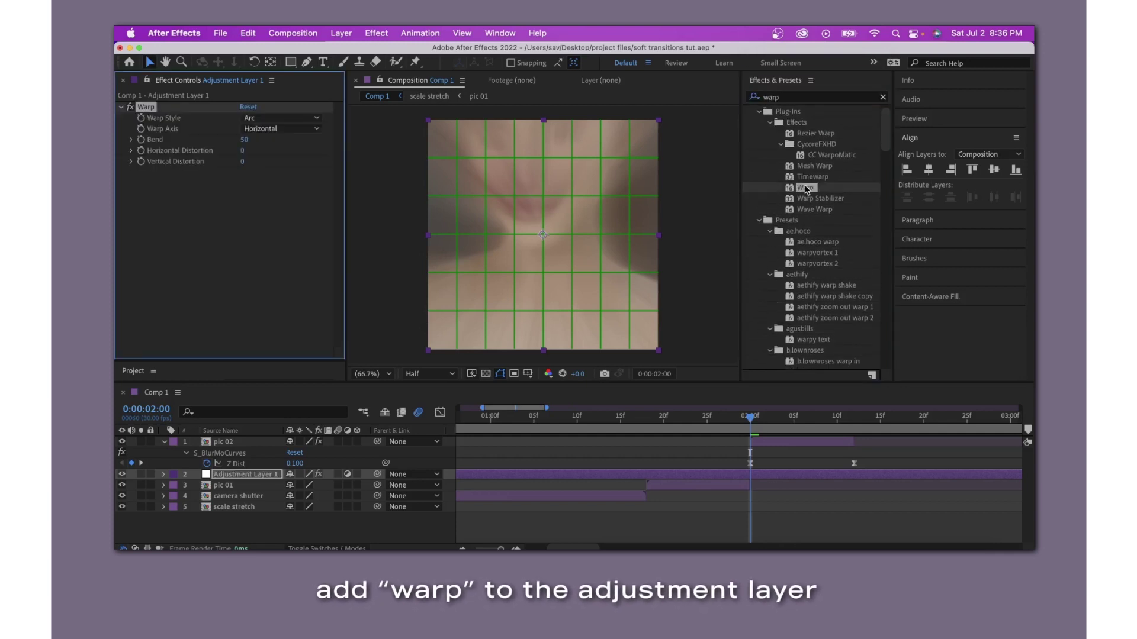
click(256, 121)
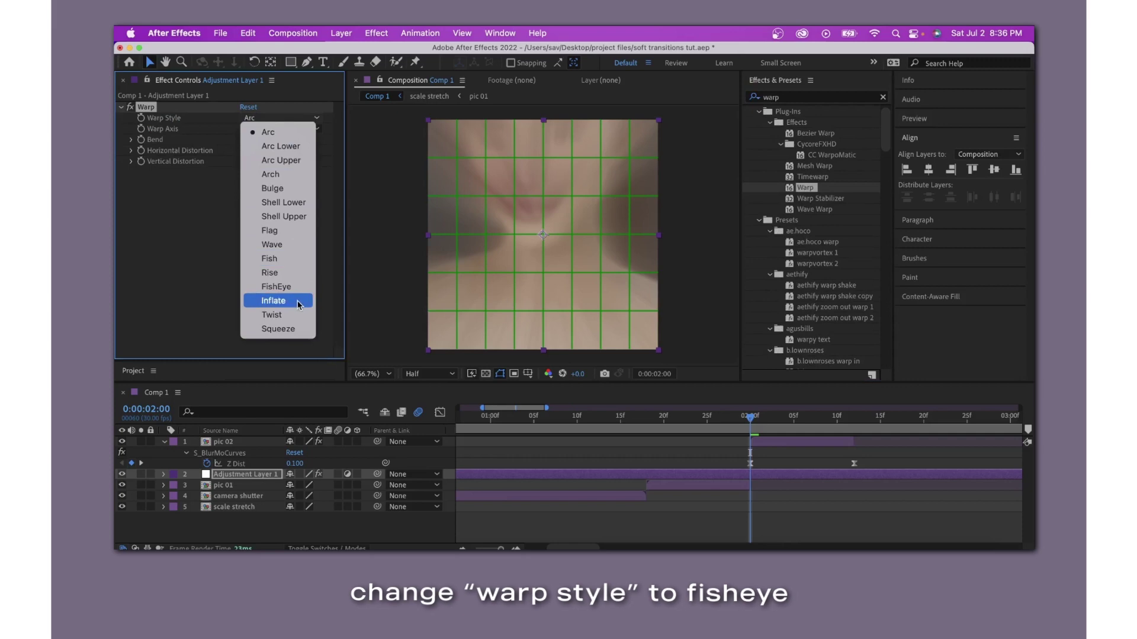
click(295, 288)
Keyframe Bend at -100 at 2:00 and at 0 at 1:24.
click(248, 140)
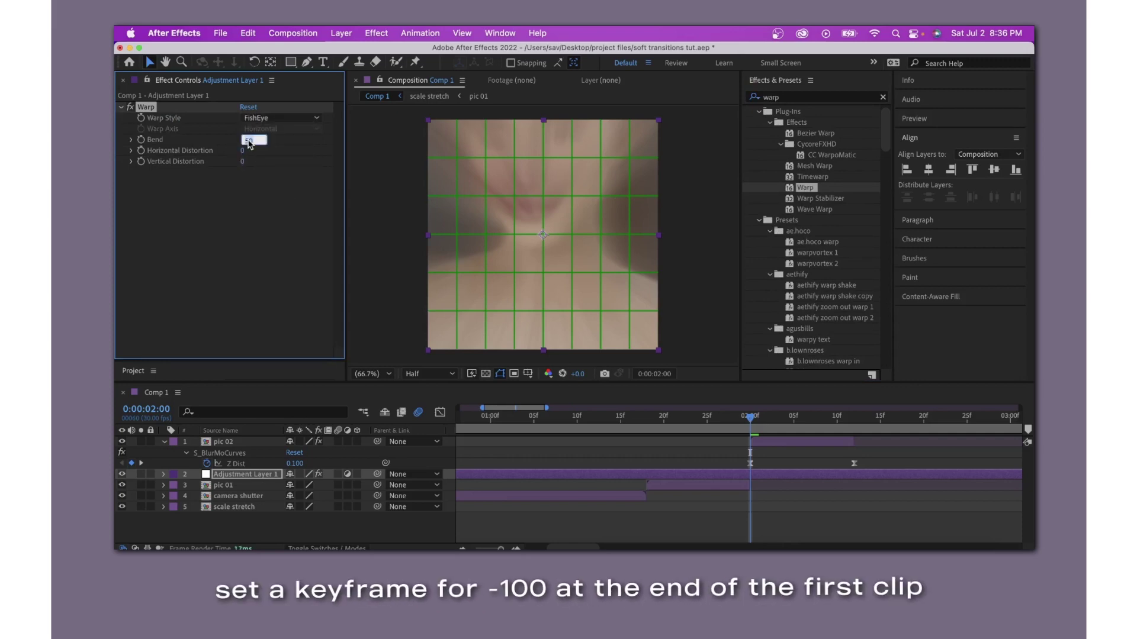
text(-)
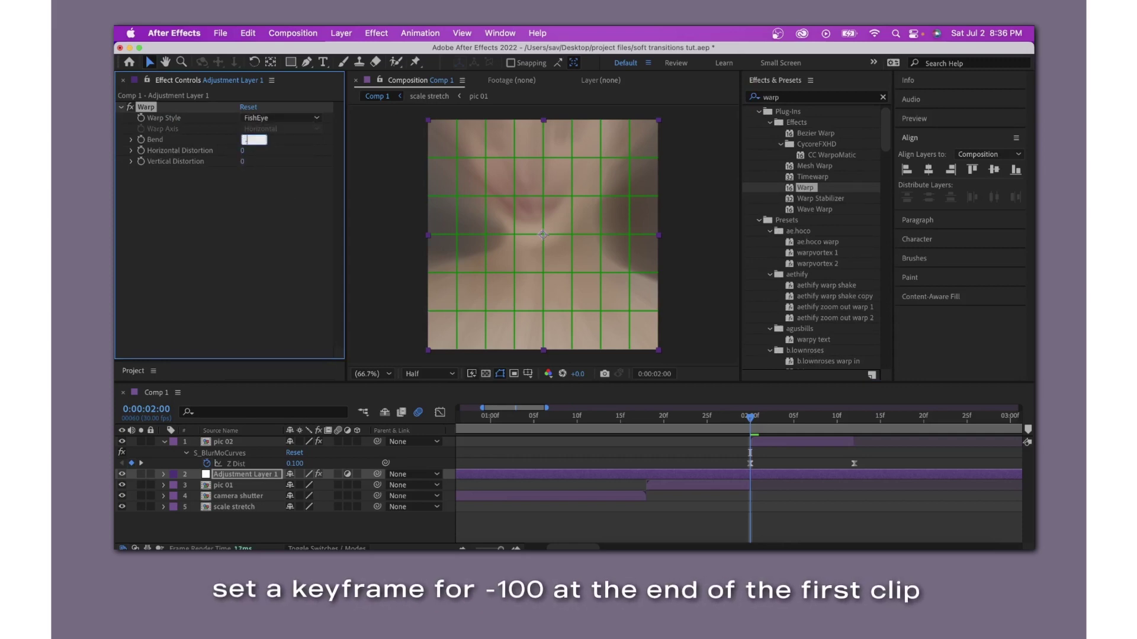
text(100)
key(Return)
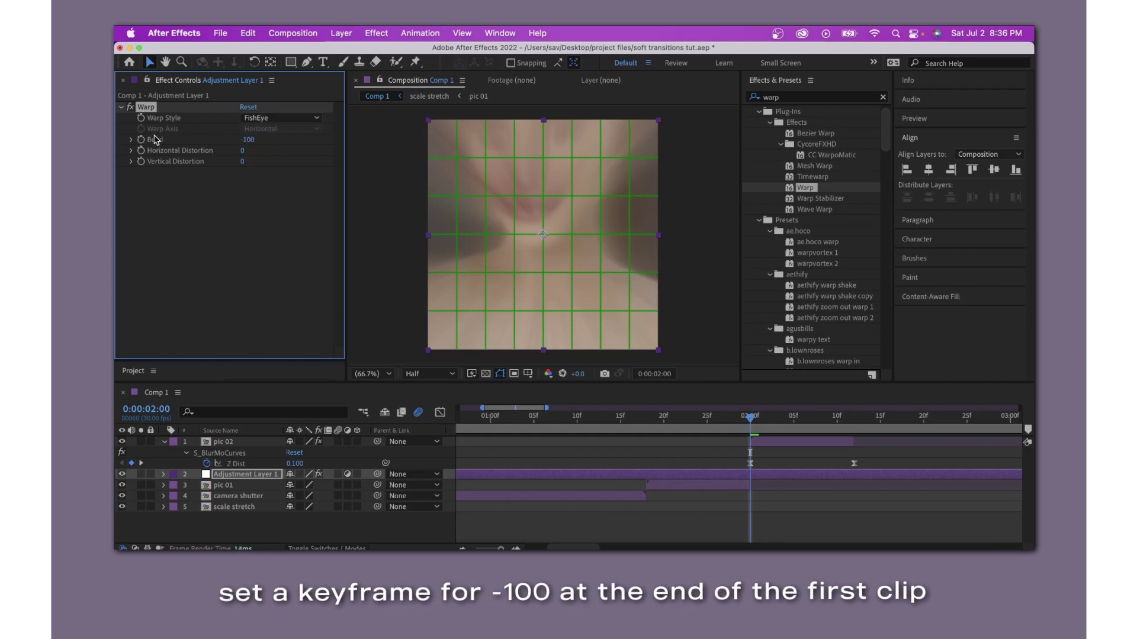
key(Page_Up)
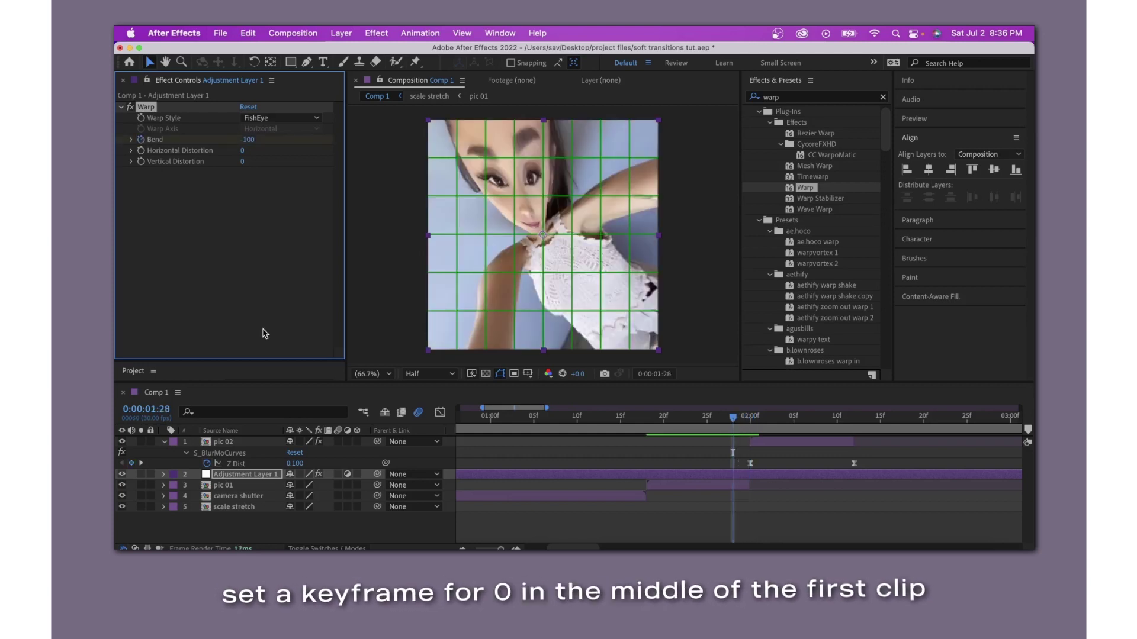
key(Page_Up)
key(Page_Up)
key(Page_Up)
key(Page_Up)
key(Page_Up)
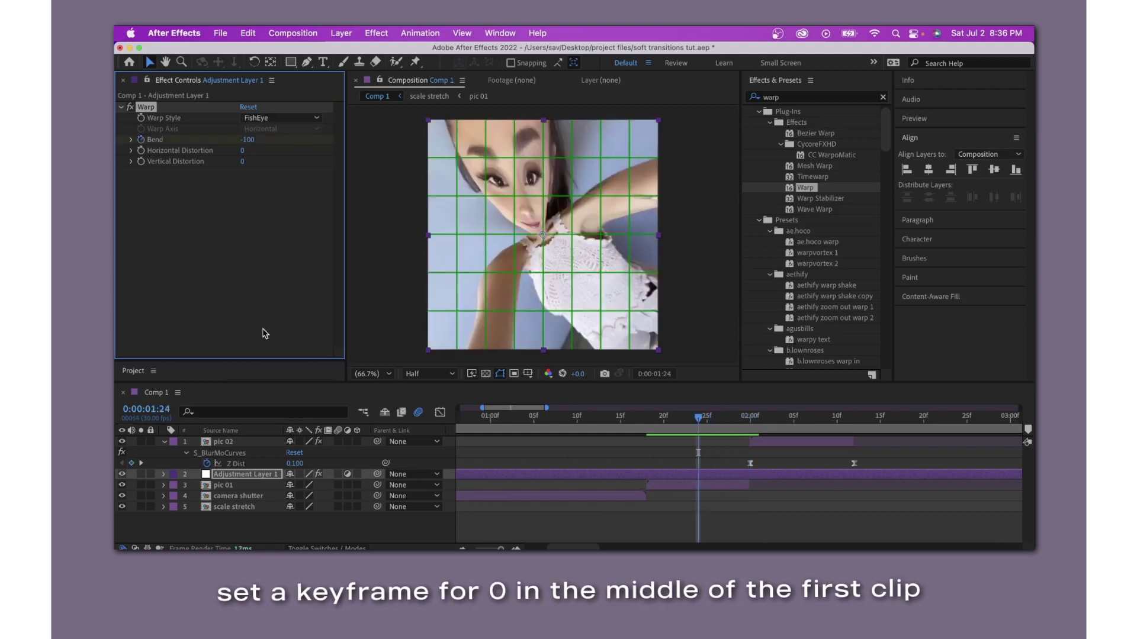
click(247, 140)
text(0)
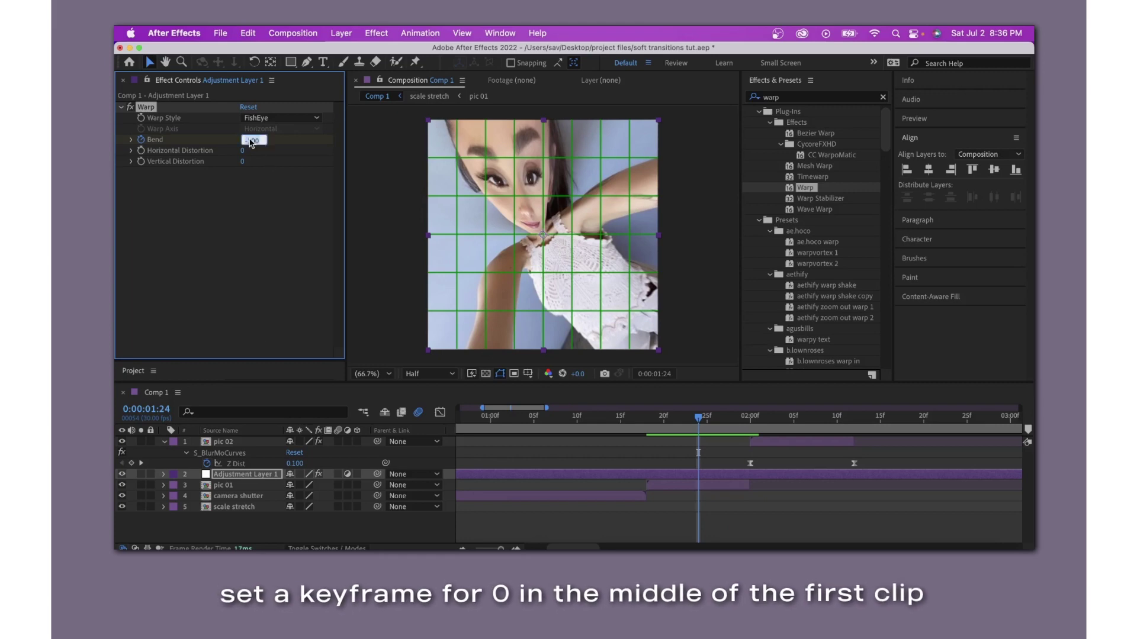
key(Return)
Split the adjustment layer, delete the unneeded piece, and trim it to end at 2:00.
key(u)
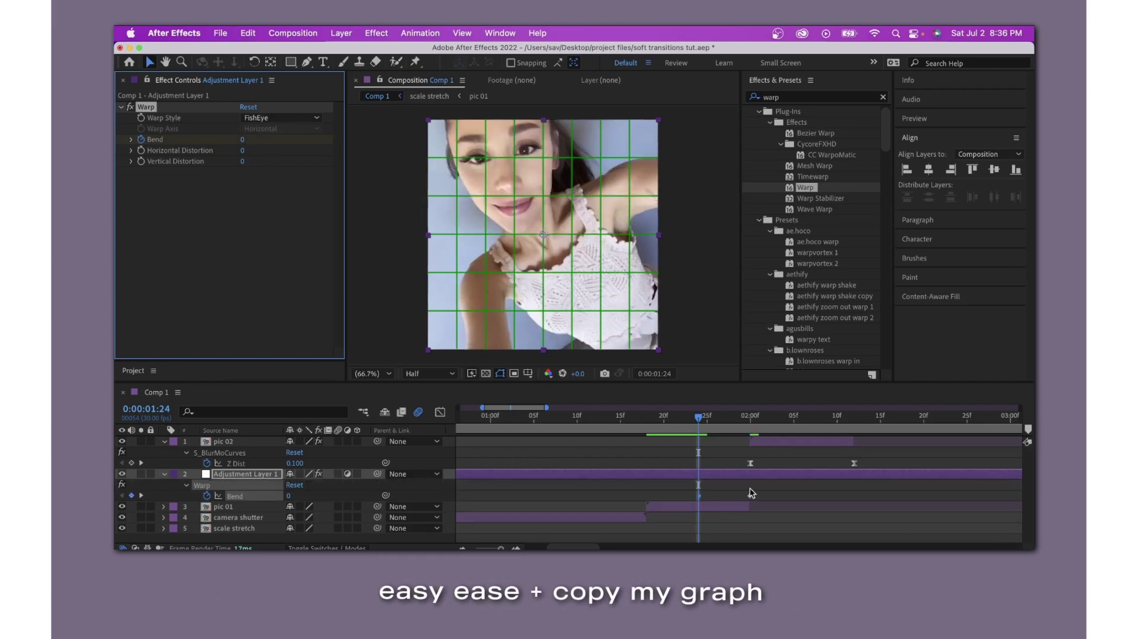
key(ctrl+shift+d)
click(679, 489)
key(Delete)
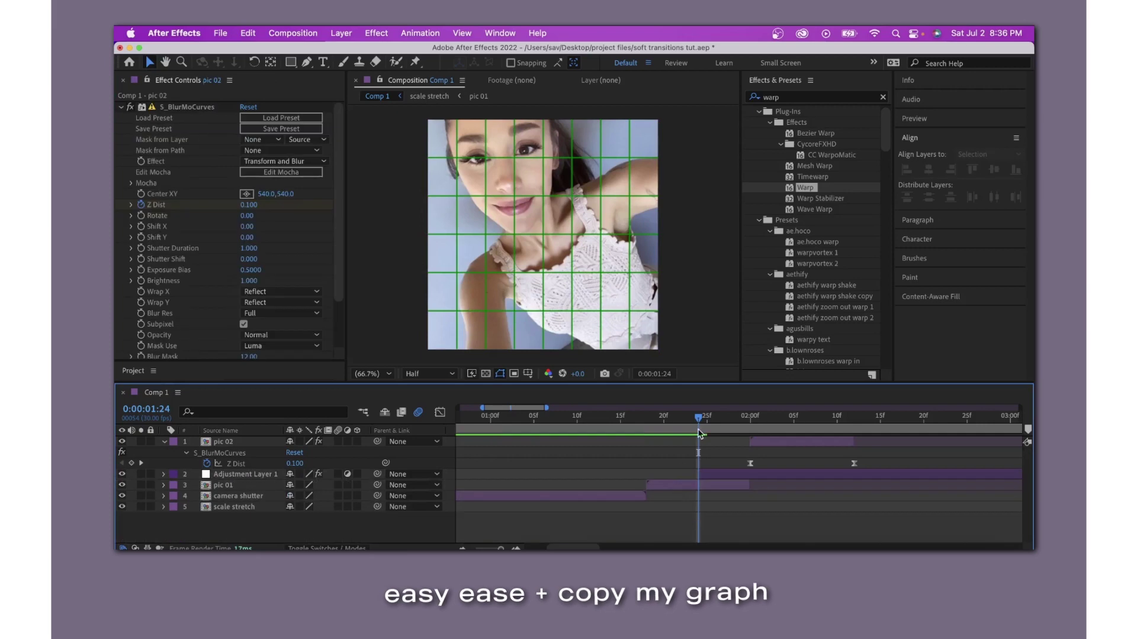
drag(701, 427, 750, 447)
click(753, 473)
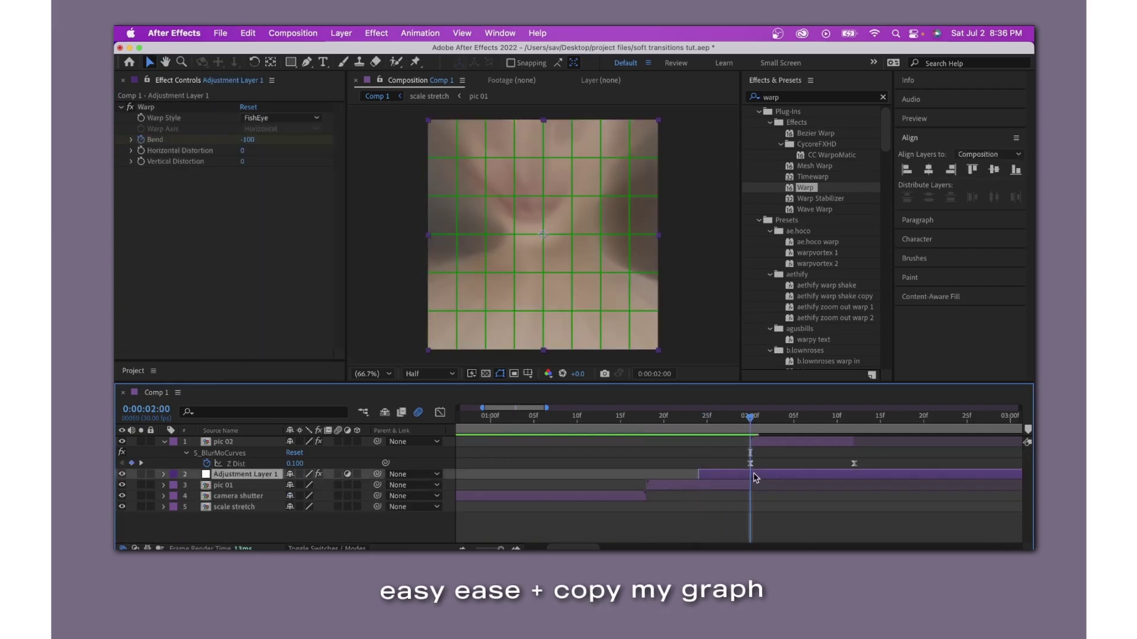
key(alt+])
Apply Easy Ease to both Bend keyframes.
key(u)
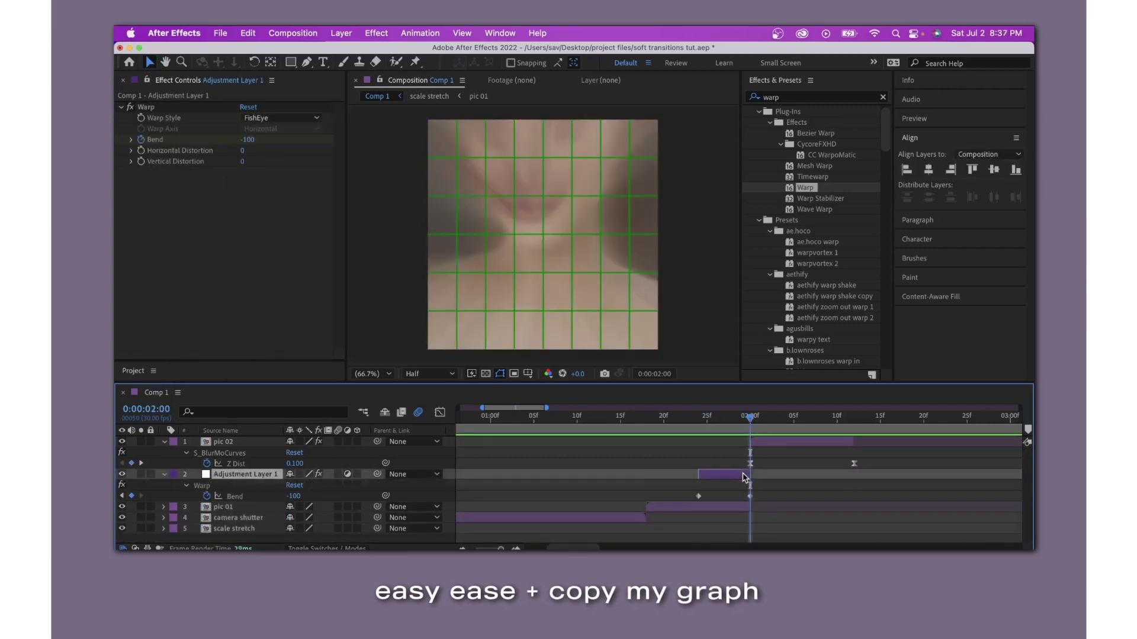
click(747, 419)
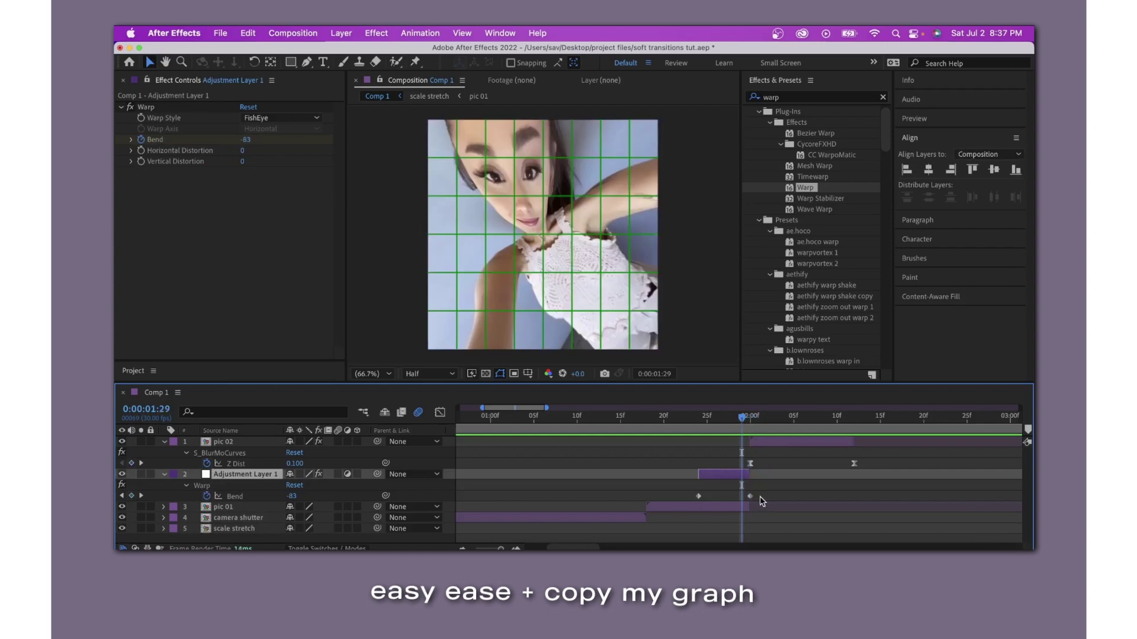
drag(760, 496, 681, 498)
key(F9)
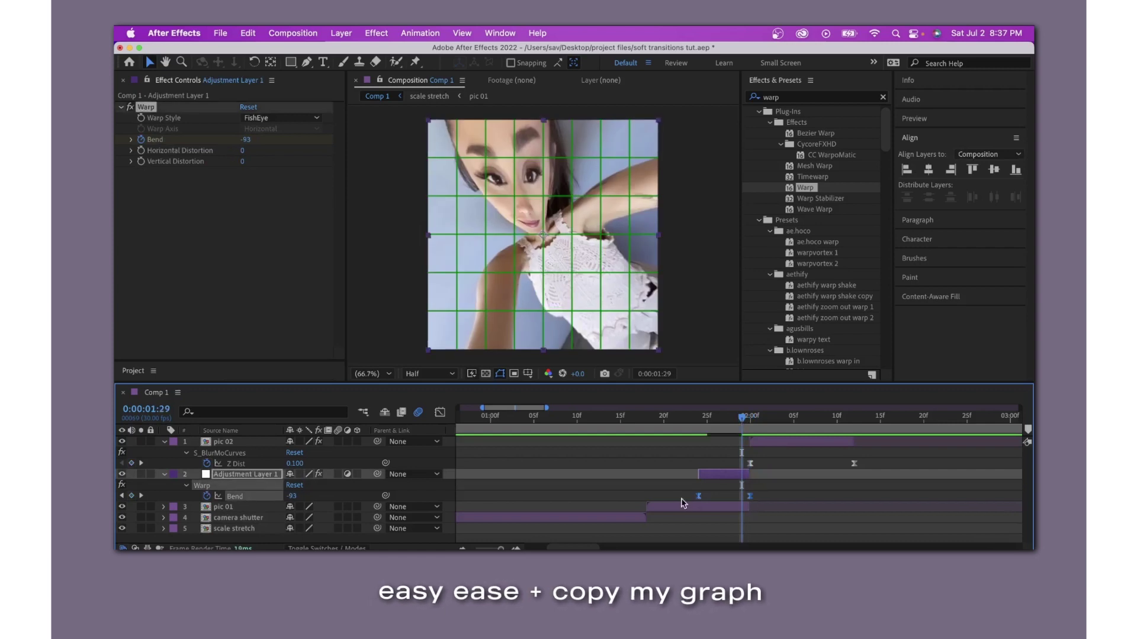
click(439, 413)
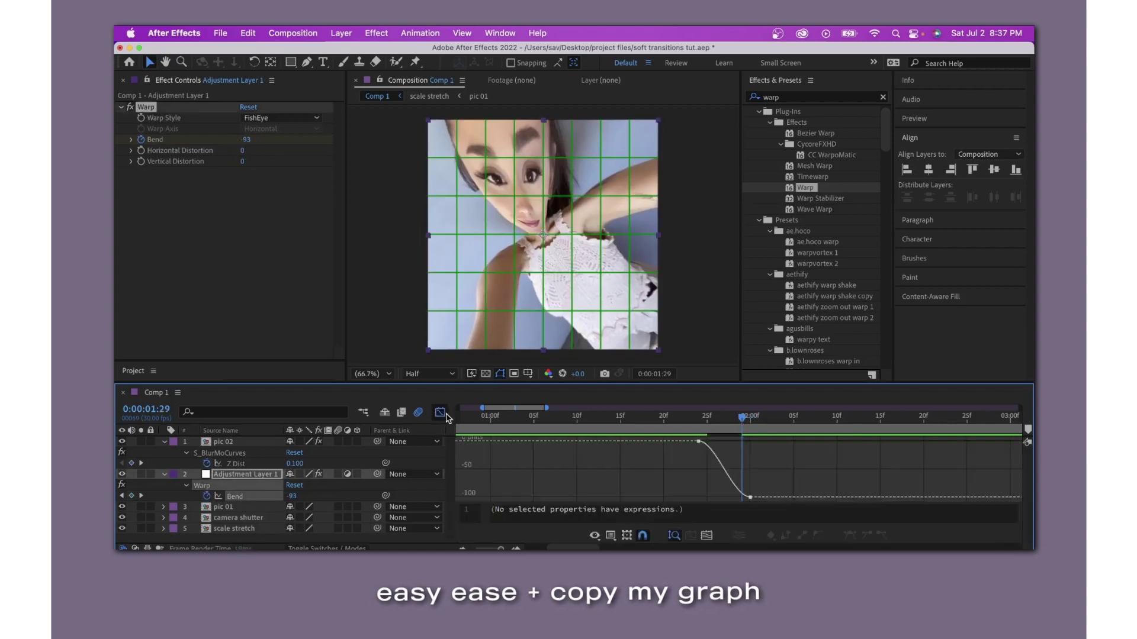
Pull the Bend curve's handle up so it plunges sharply to -100 at 2:00, then preview.
click(737, 501)
mouse_move(734, 501)
mouse_down()
mouse_move(748, 449)
mouse_move(771, 436)
mouse_move(759, 448)
mouse_move(727, 419)
mouse_move(607, 447)
mouse_move(837, 435)
mouse_move(732, 437)
mouse_move(737, 448)
mouse_up()
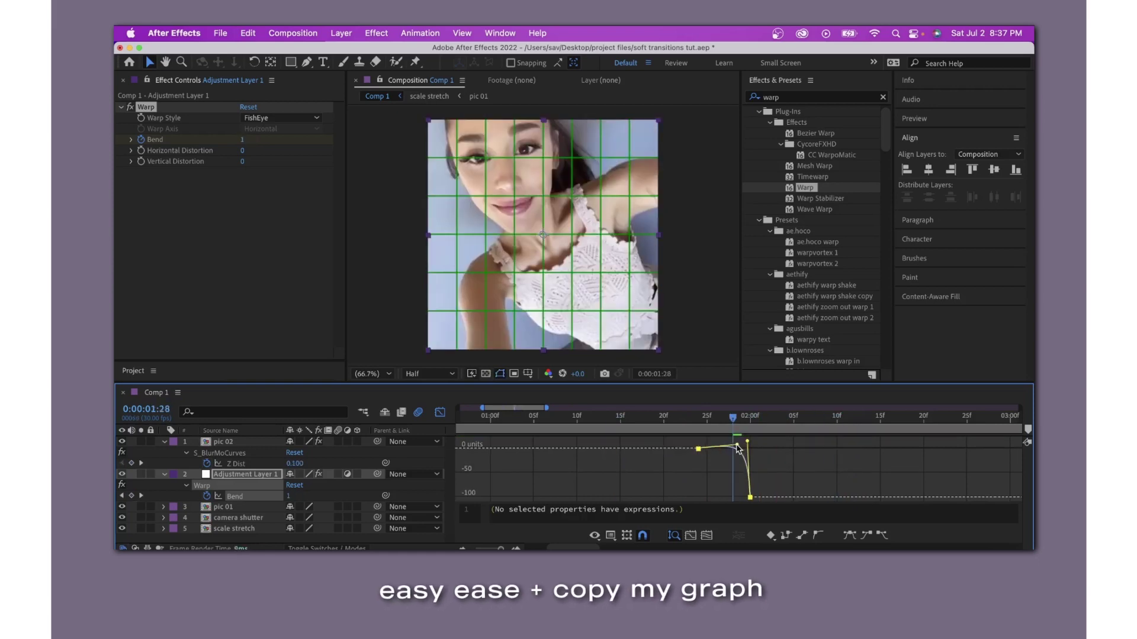
key(space)
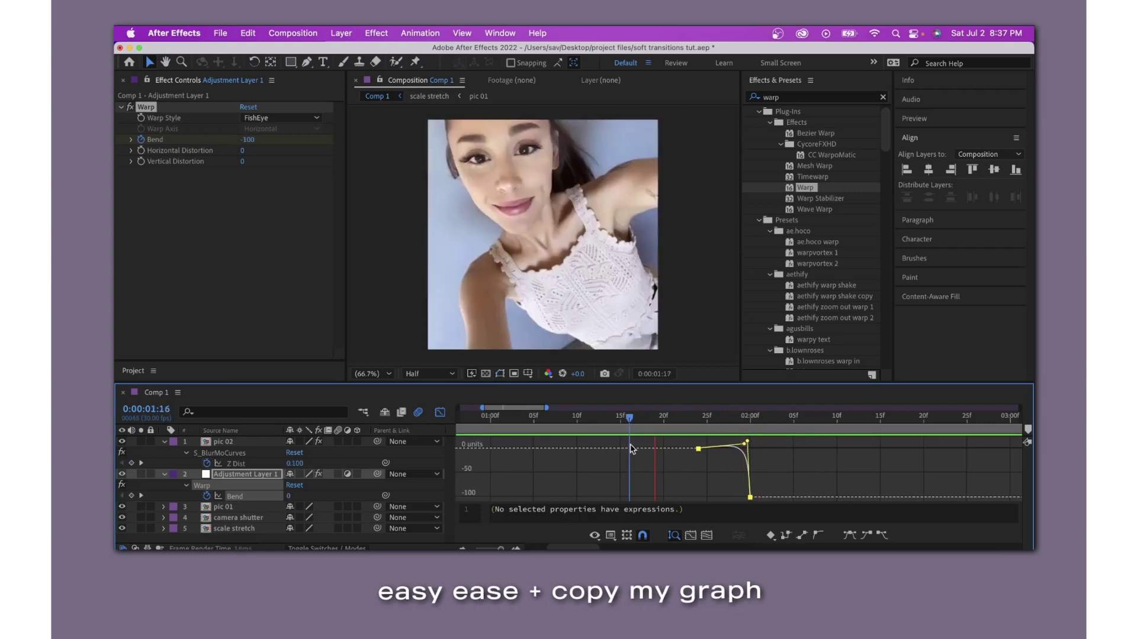
Collapse Adjustment Layer 1 and pic 02, select pic 01, and move the playhead to 1:21.
click(441, 413)
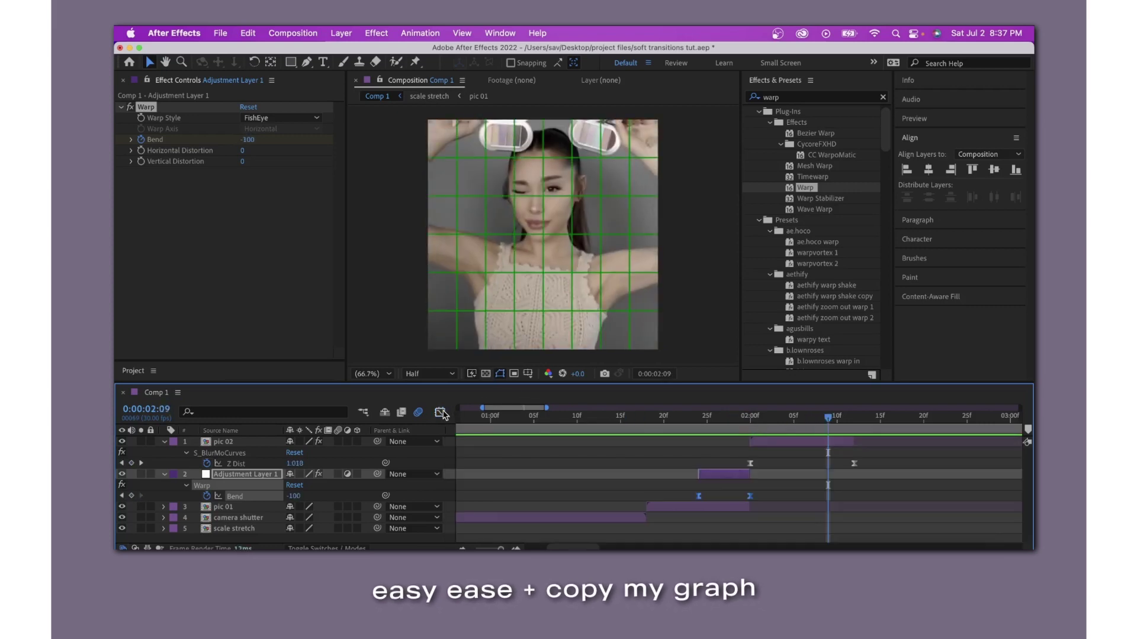
mouse_move(832, 422)
mouse_down()
mouse_move(725, 449)
mouse_move(758, 465)
mouse_up()
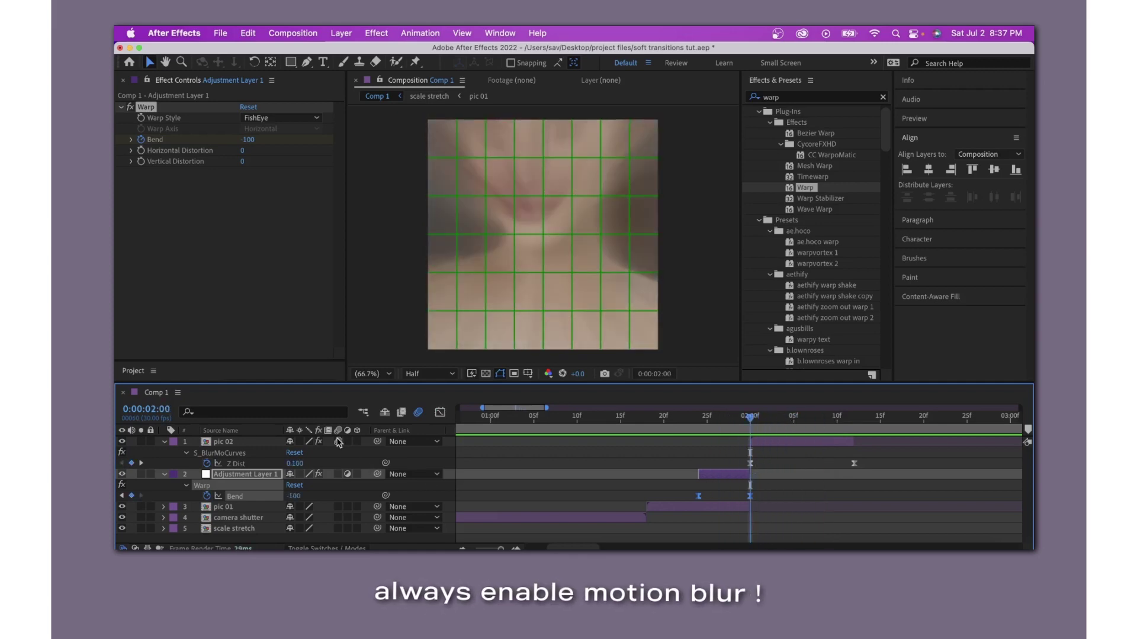
click(167, 475)
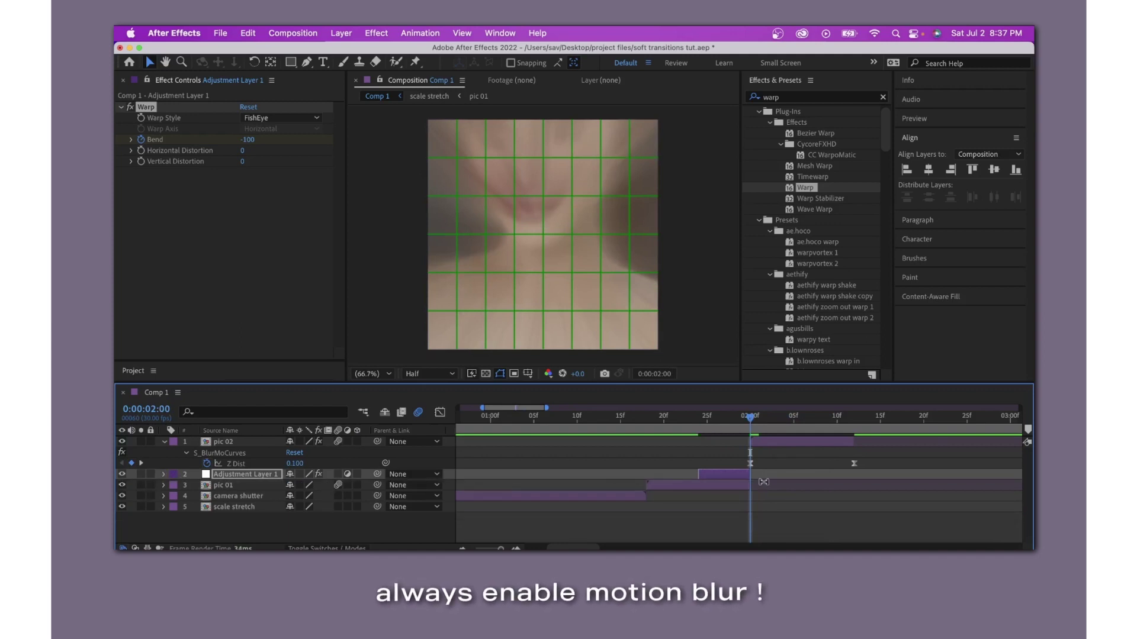
click(163, 441)
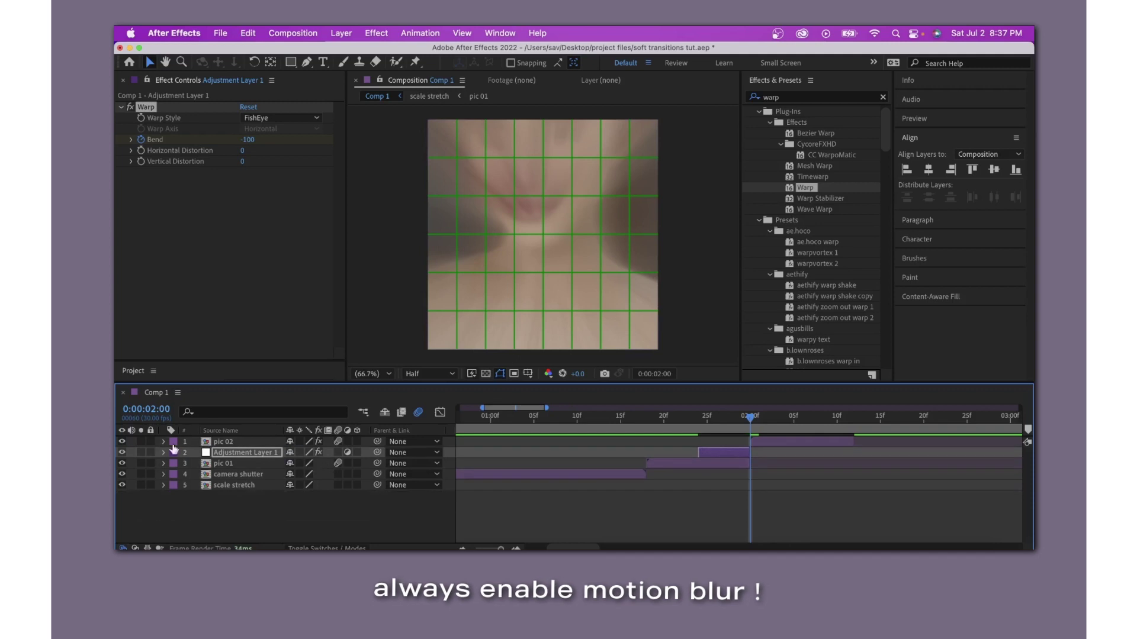
click(230, 466)
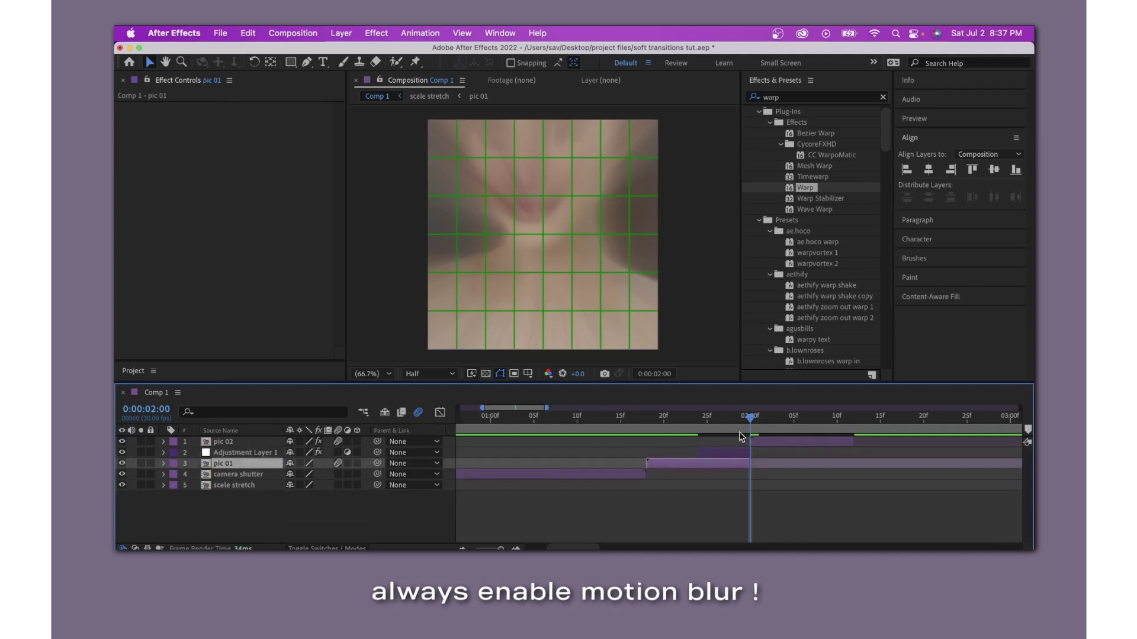
drag(740, 437, 688, 430)
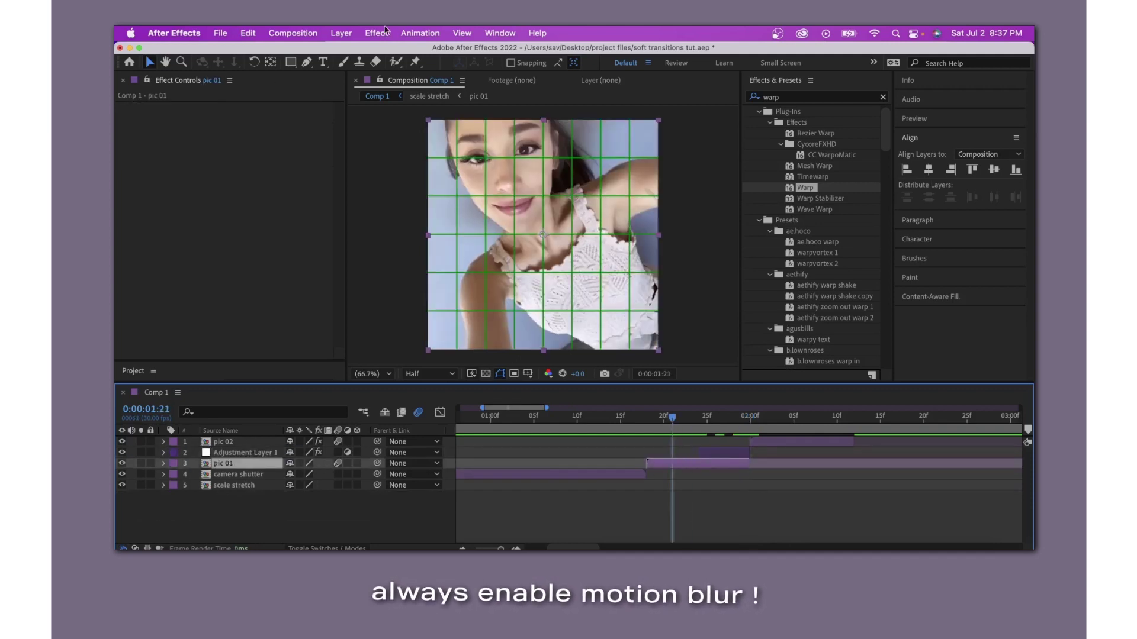
click(341, 32)
Create a Medium Gray-Orange solid and move it to the top of the layer stack.
mouse_move(356, 52)
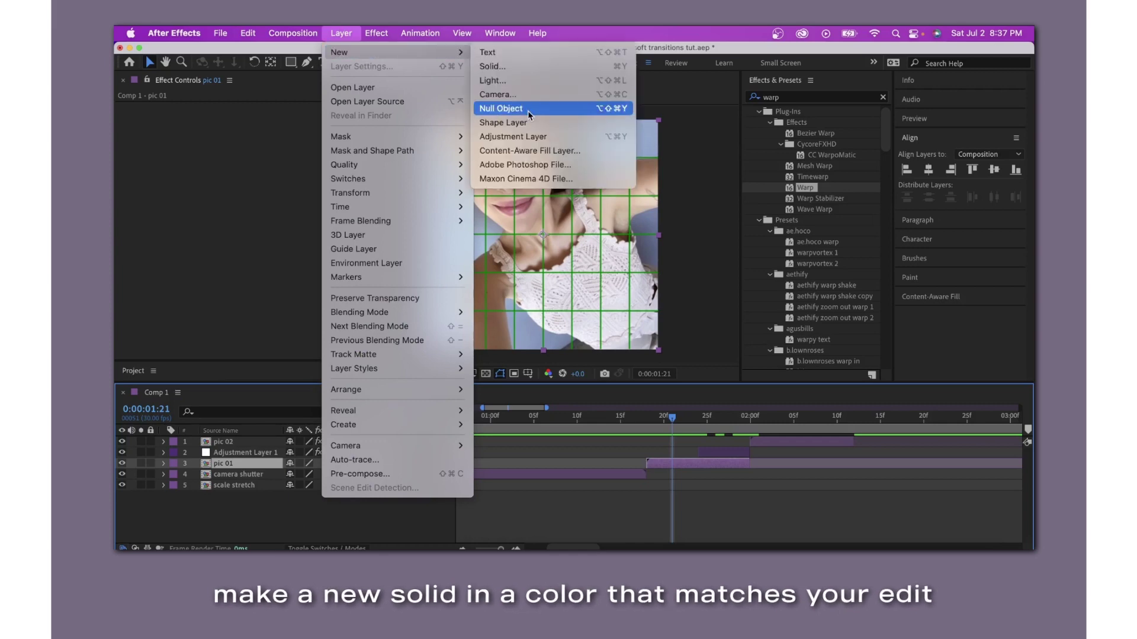
click(509, 66)
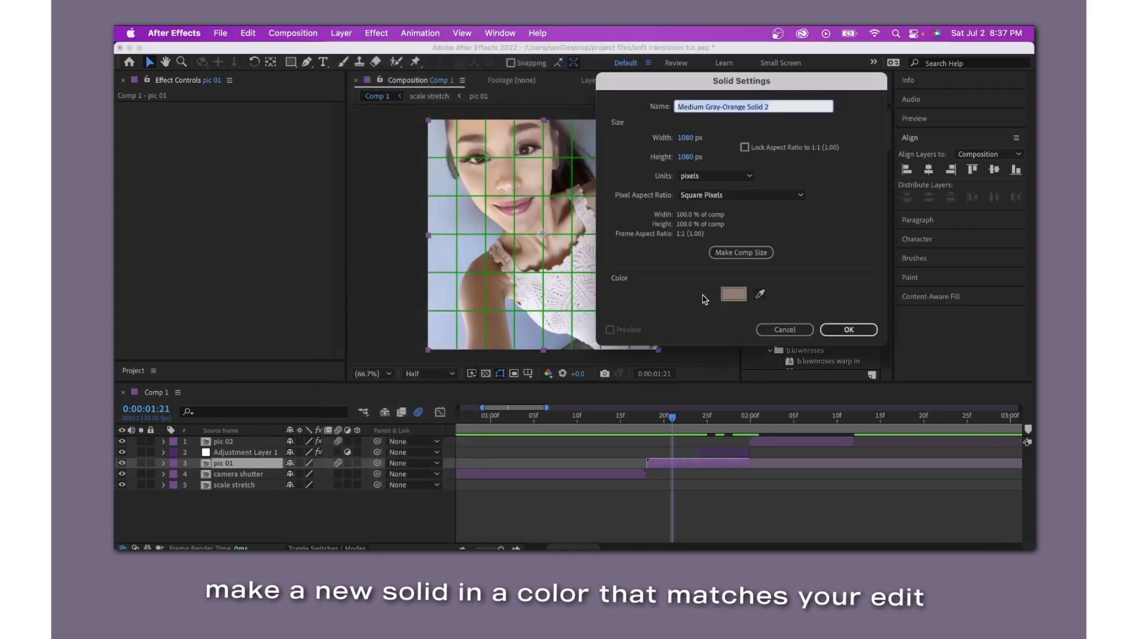
click(848, 330)
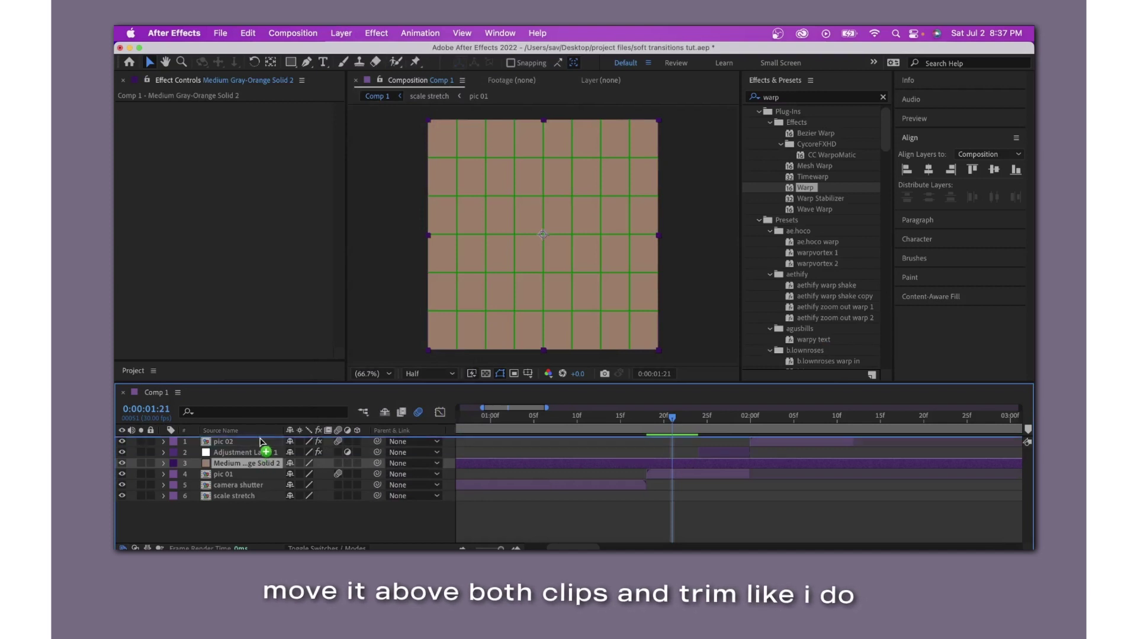
drag(263, 465, 264, 445)
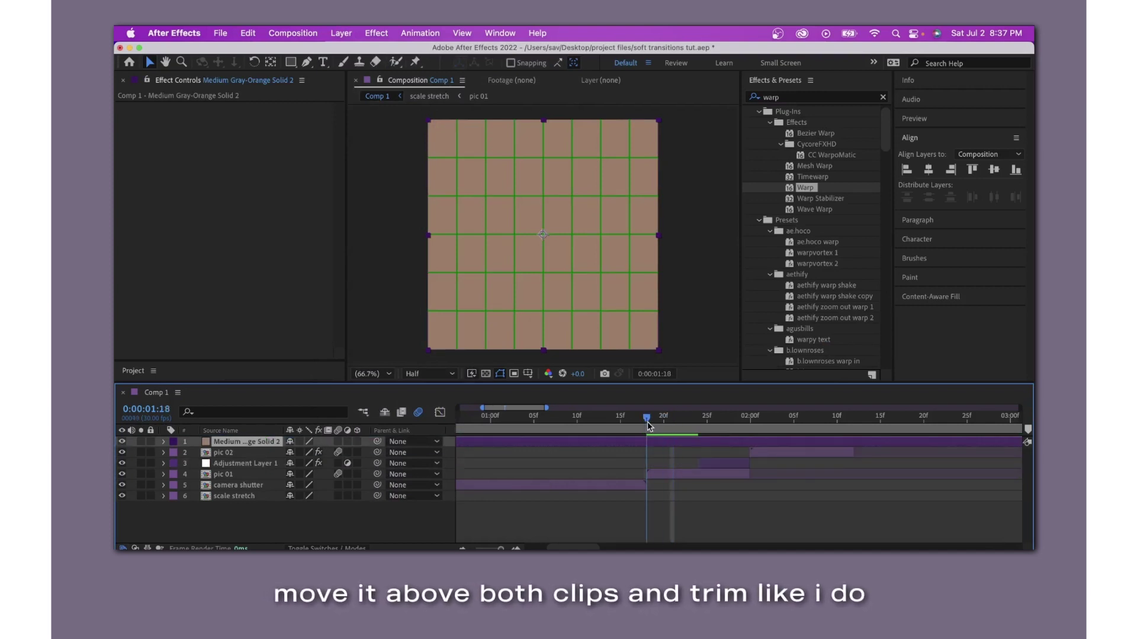
Split the solid at 2:00 and trim the top piece to end at 2:12.
key(super+shift+d)
click(639, 452)
key(Delete)
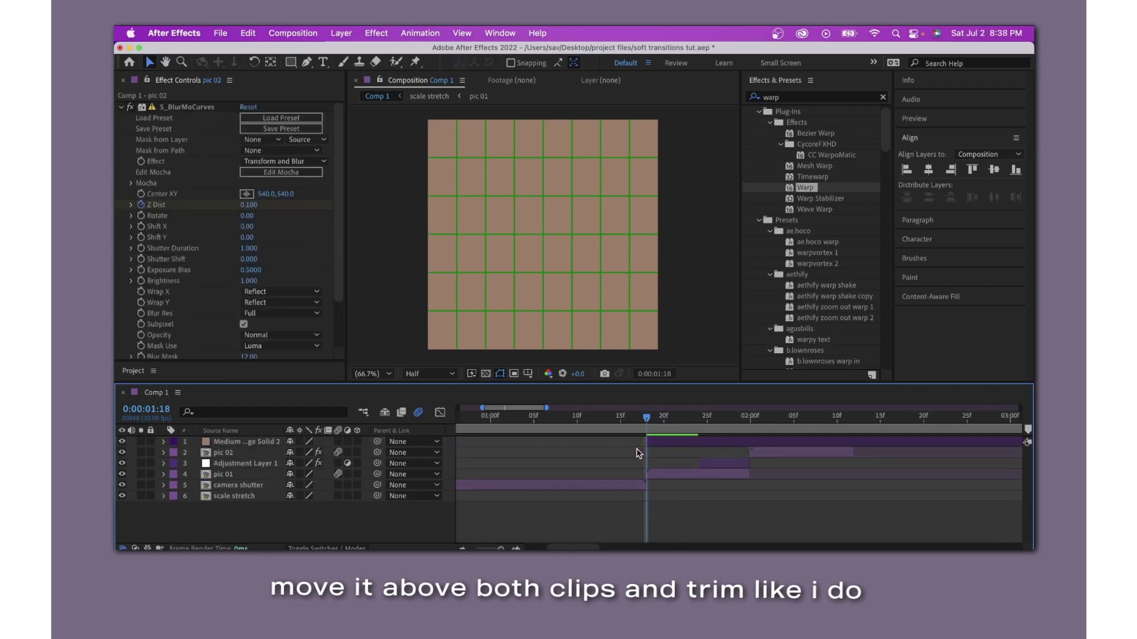
click(752, 446)
key(super+z)
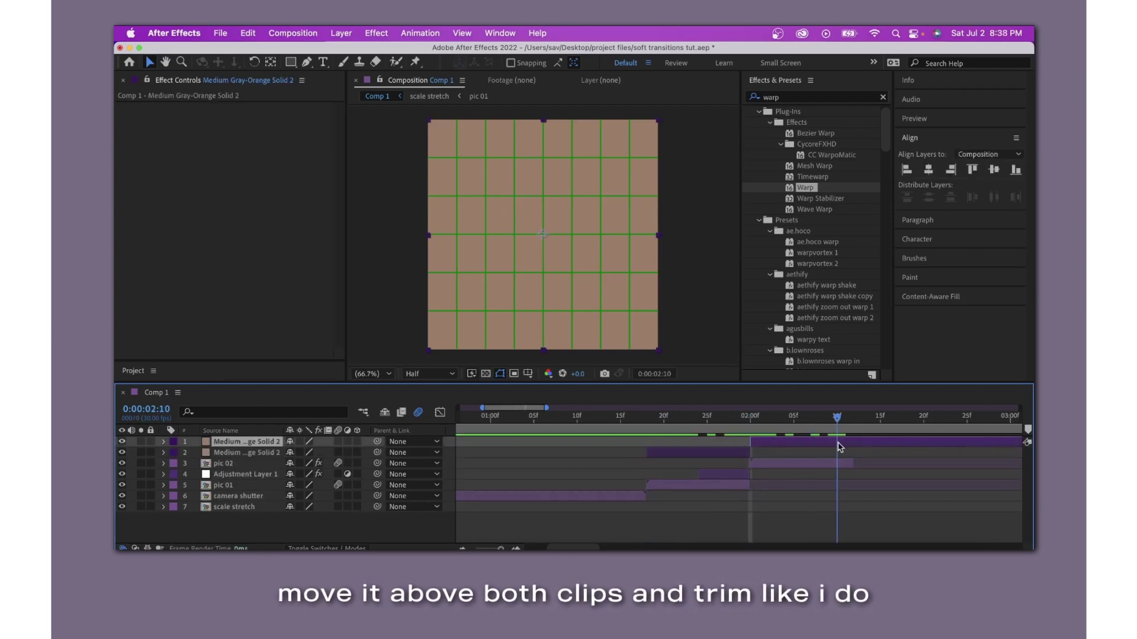
key(Page_Down)
key(super+shift+d)
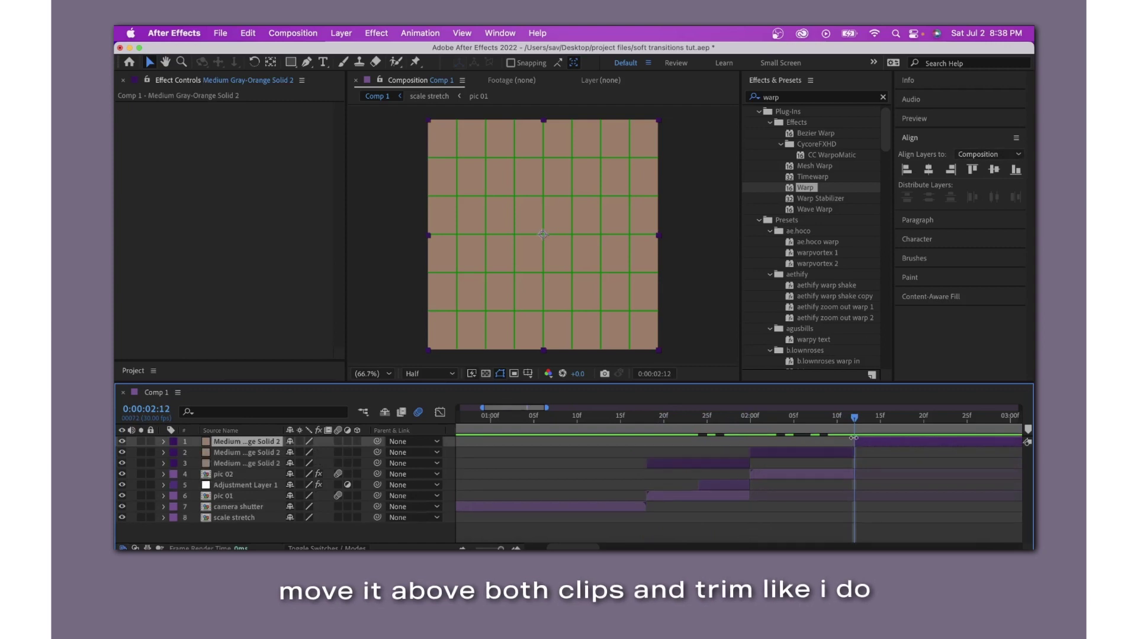
key(Delete)
key(Page_Up)
key(Page_Up)
key(Page_Up)
key(Page_Up)
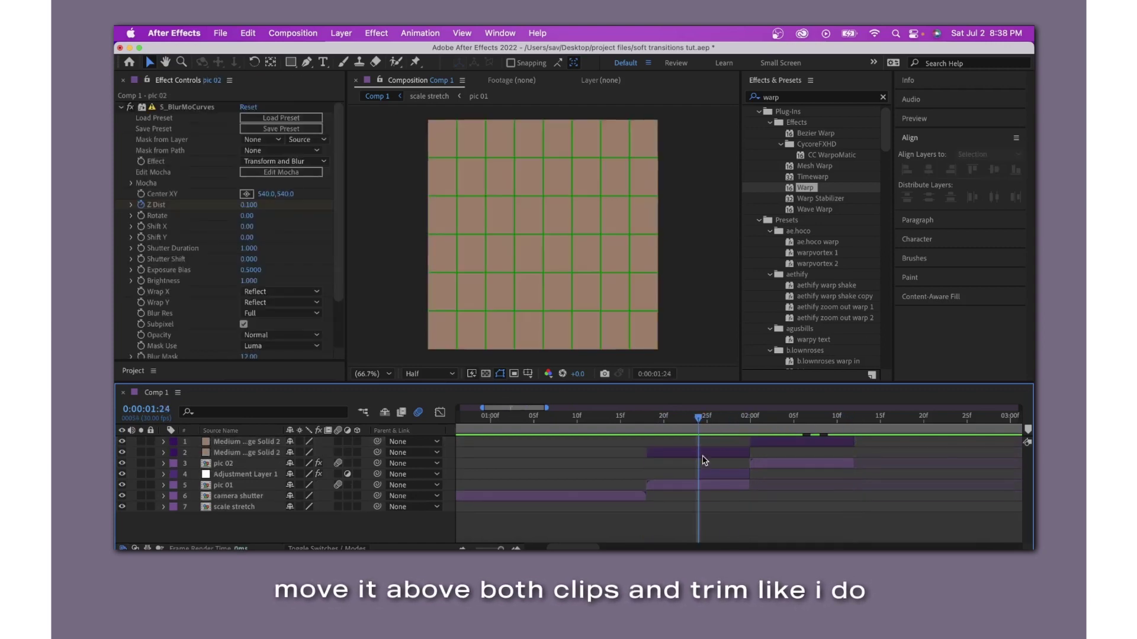
click(702, 453)
click(808, 98)
Apply S_WipeCircle to the lower solid with Wipe Percent 100% at 1:18 and 0% at 2:00.
text(wipeci)
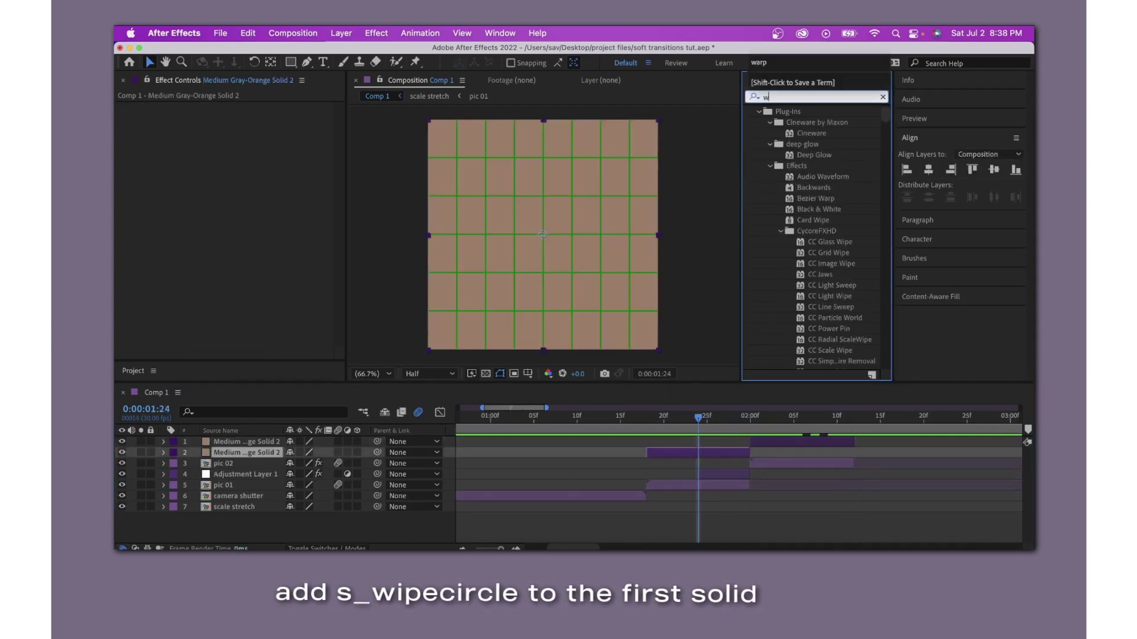
double_click(851, 186)
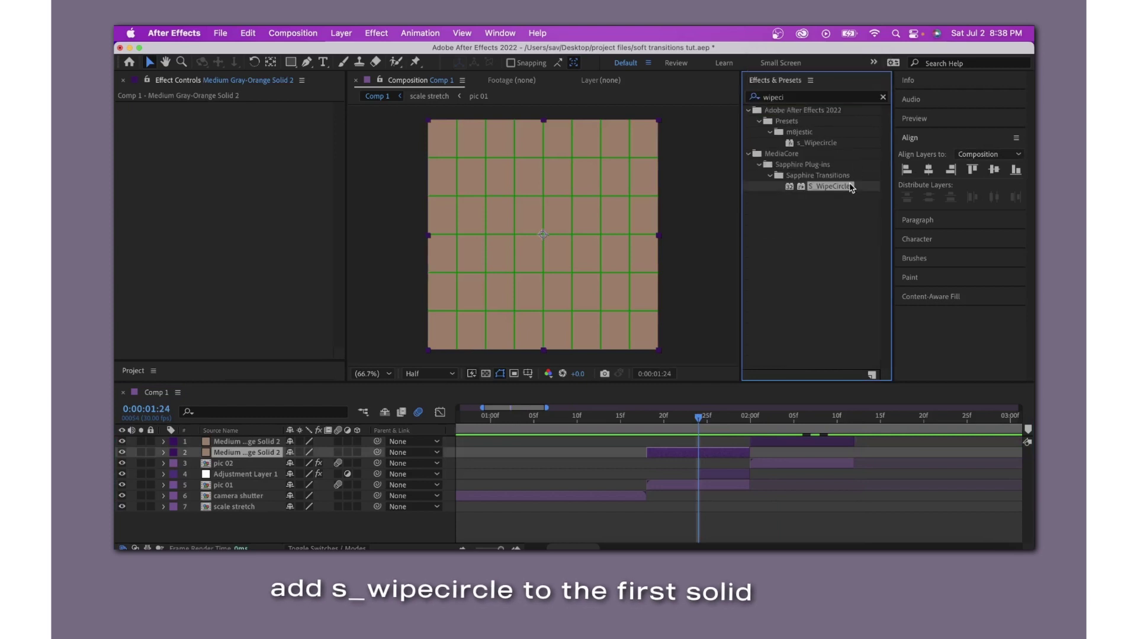
click(750, 416)
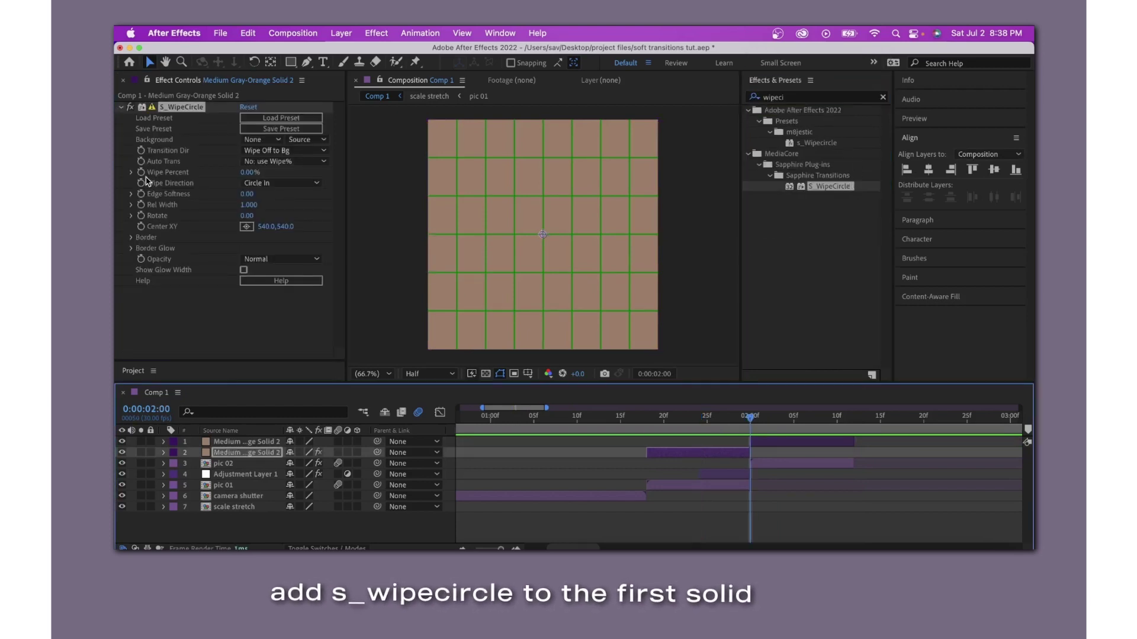
click(168, 172)
drag(750, 425, 647, 424)
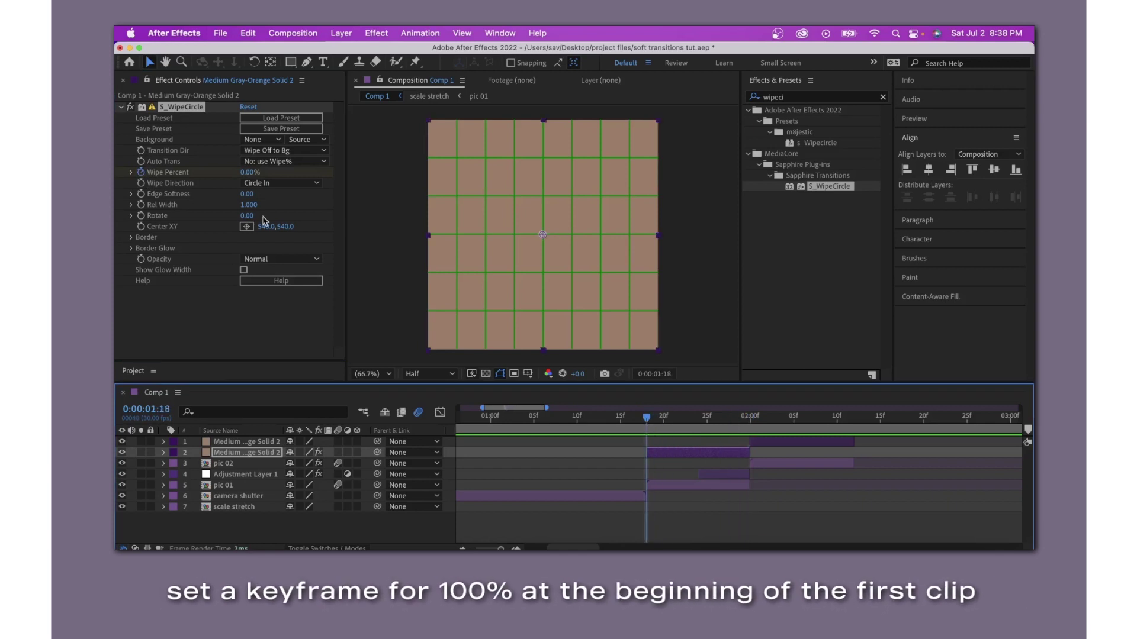
click(249, 173)
text(100)
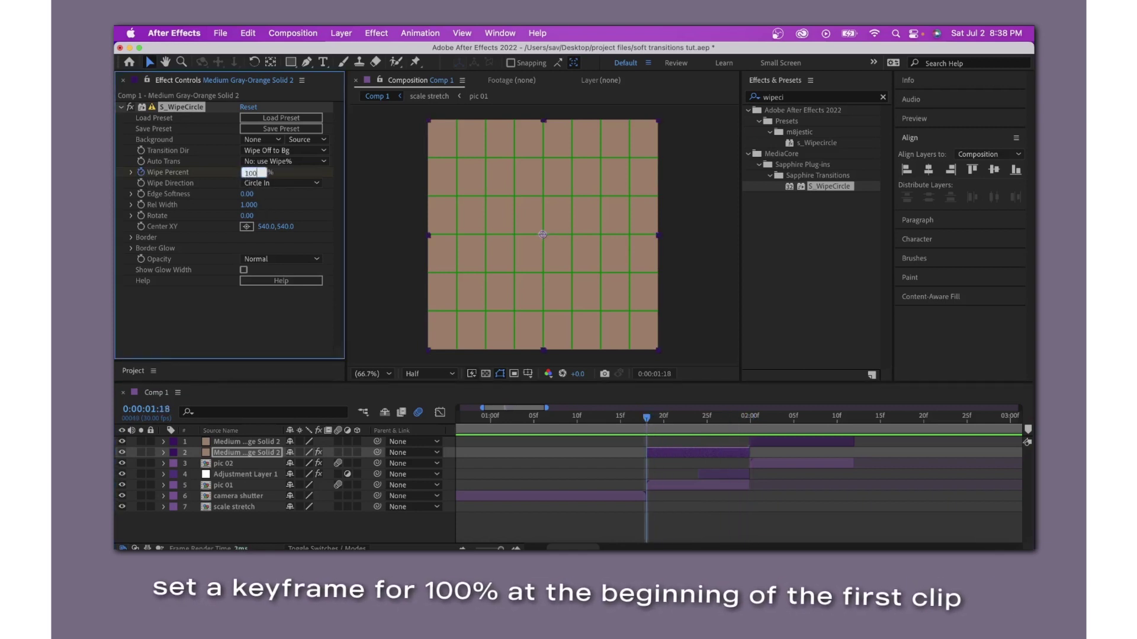
key(Return)
Ease the Wipe Percent curve so it drops steeply into the 2:00 keyframe, then preview.
key(u)
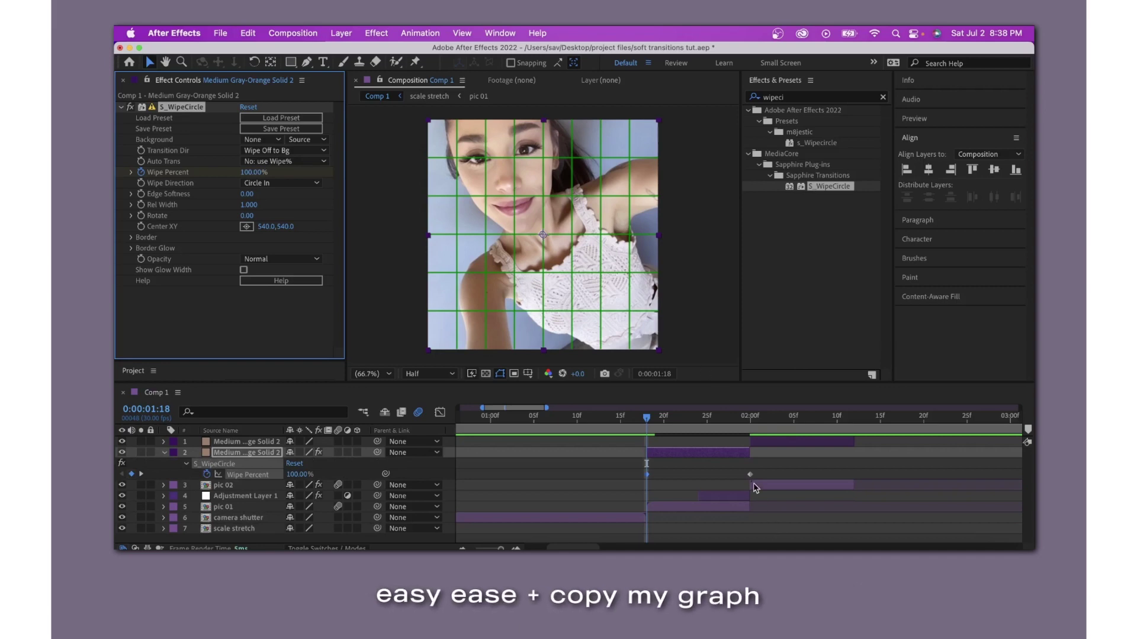
drag(763, 472, 632, 482)
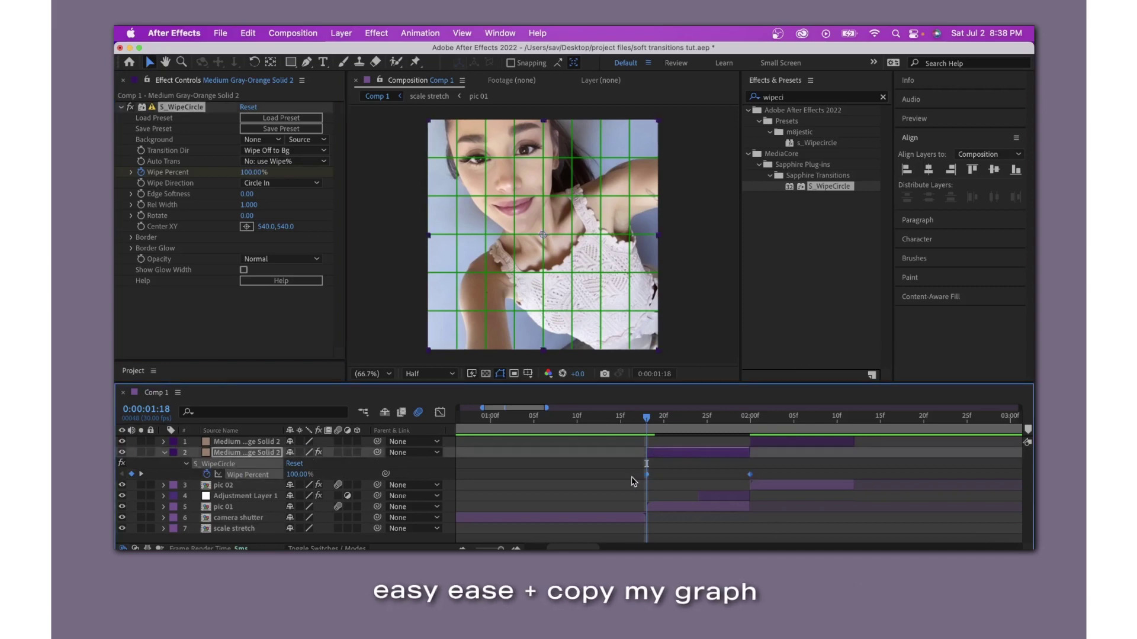
click(440, 413)
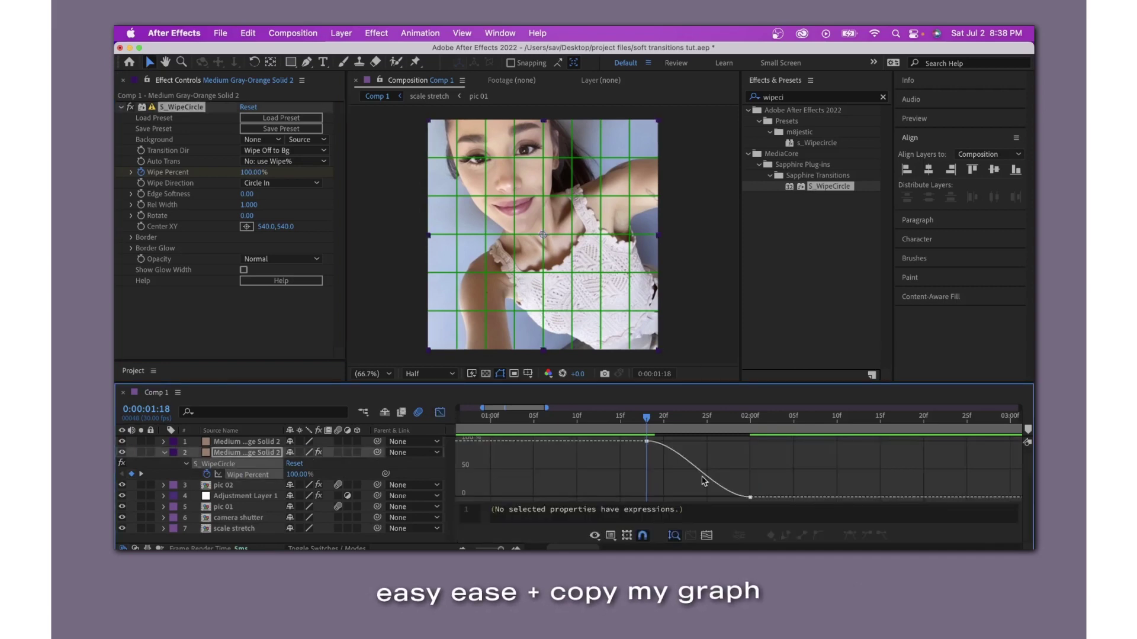
drag(716, 496, 763, 450)
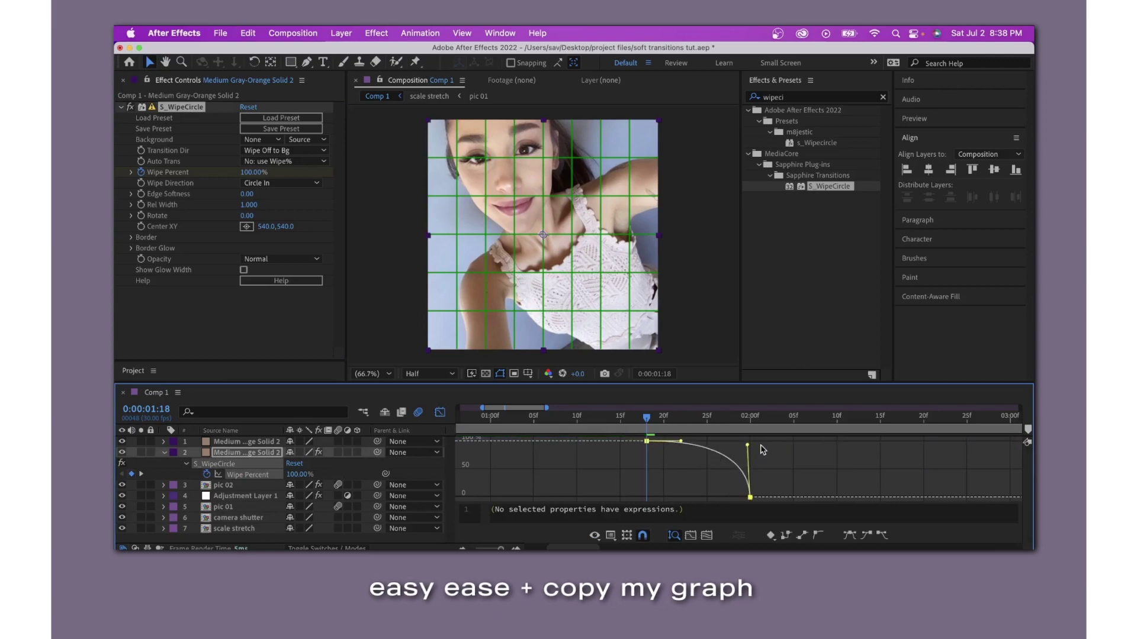
drag(682, 445, 733, 457)
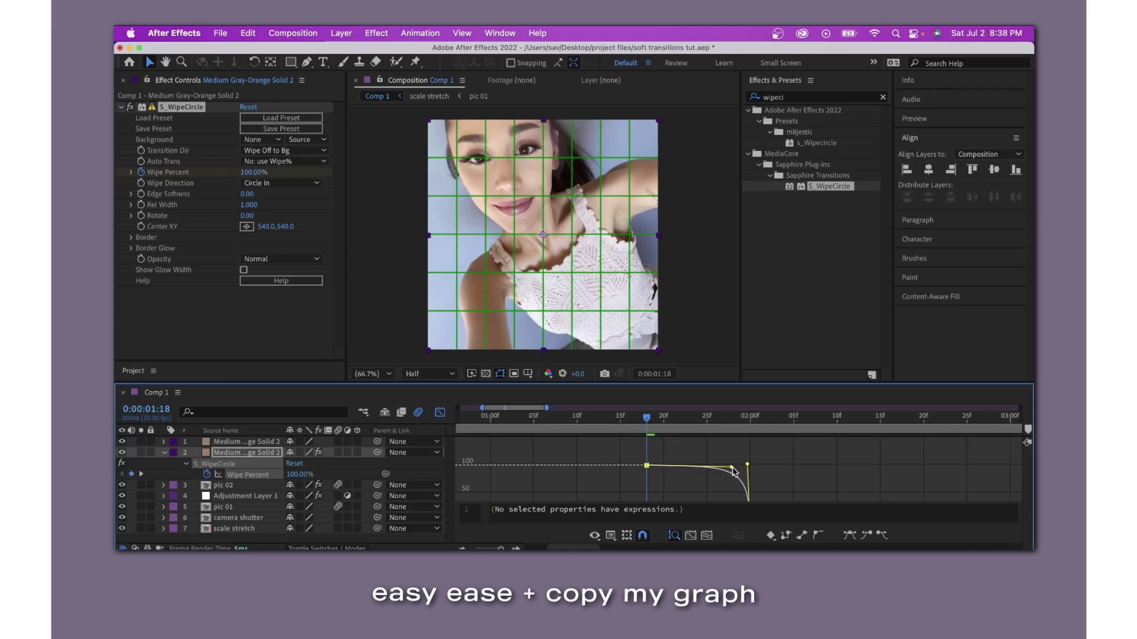
key(space)
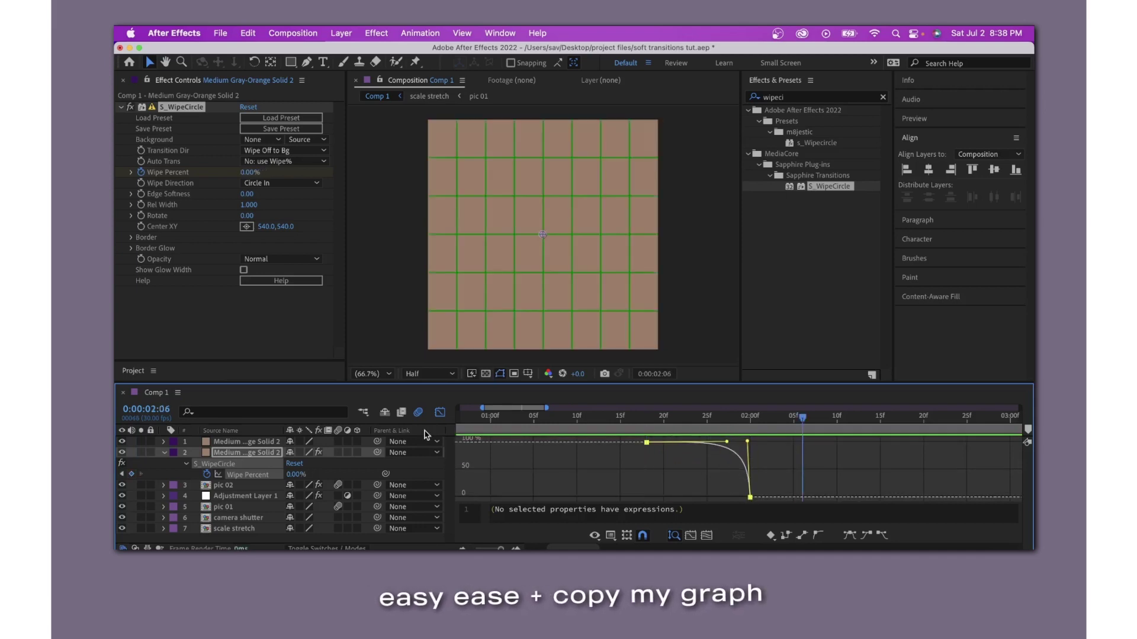
click(439, 414)
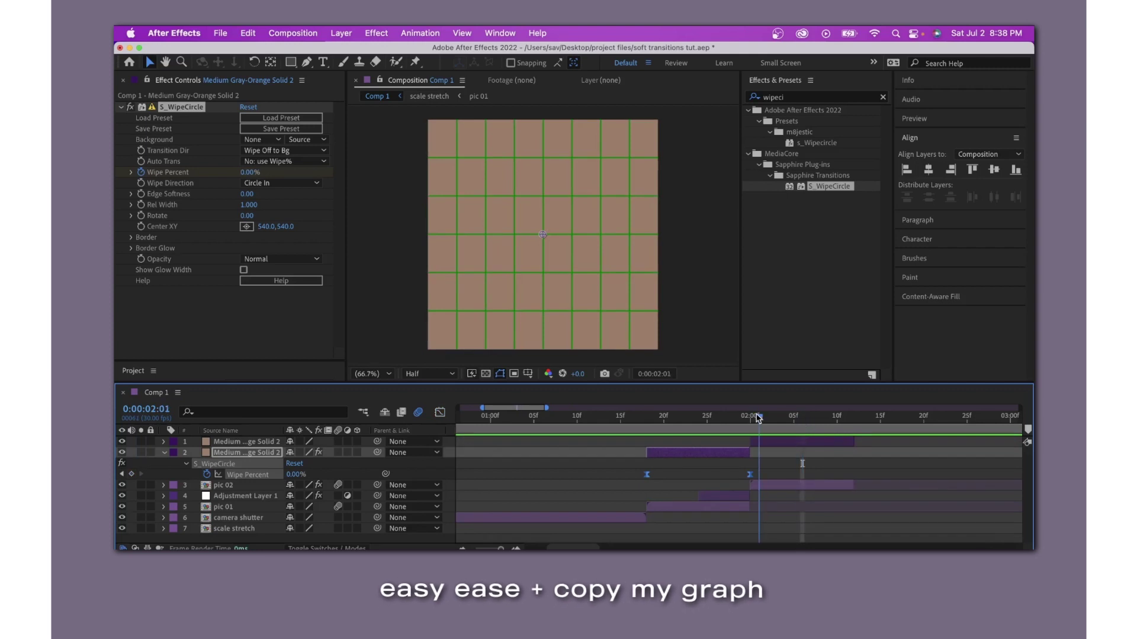
click(766, 452)
Apply S_WipeCircle to the top solid with Wipe Direction set to Circle Out.
click(770, 441)
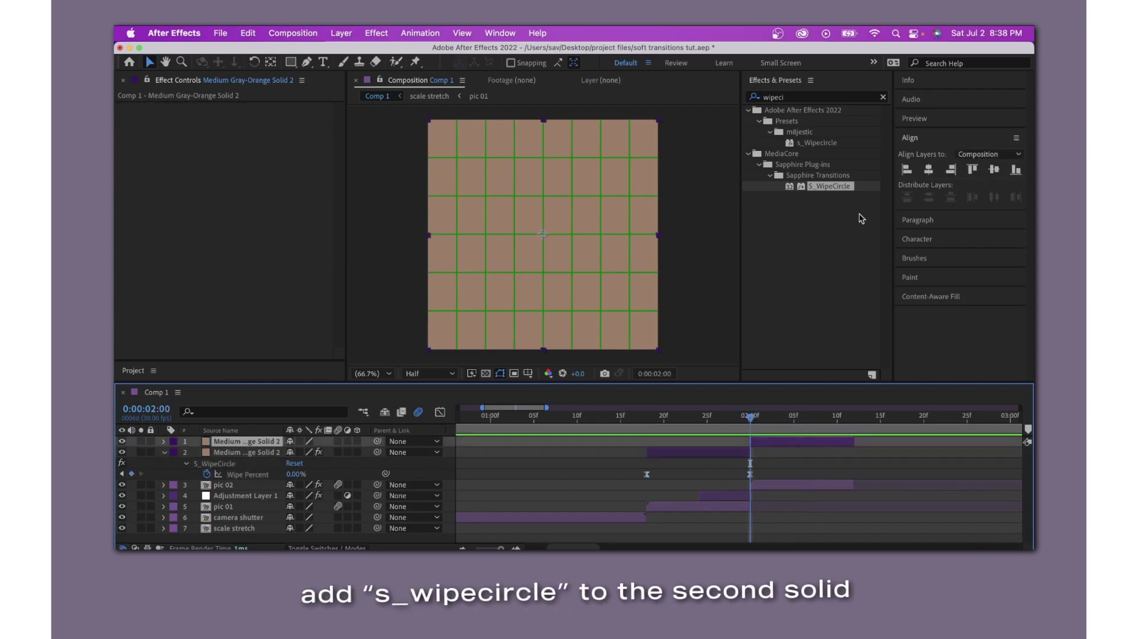
click(840, 187)
drag(840, 187, 261, 325)
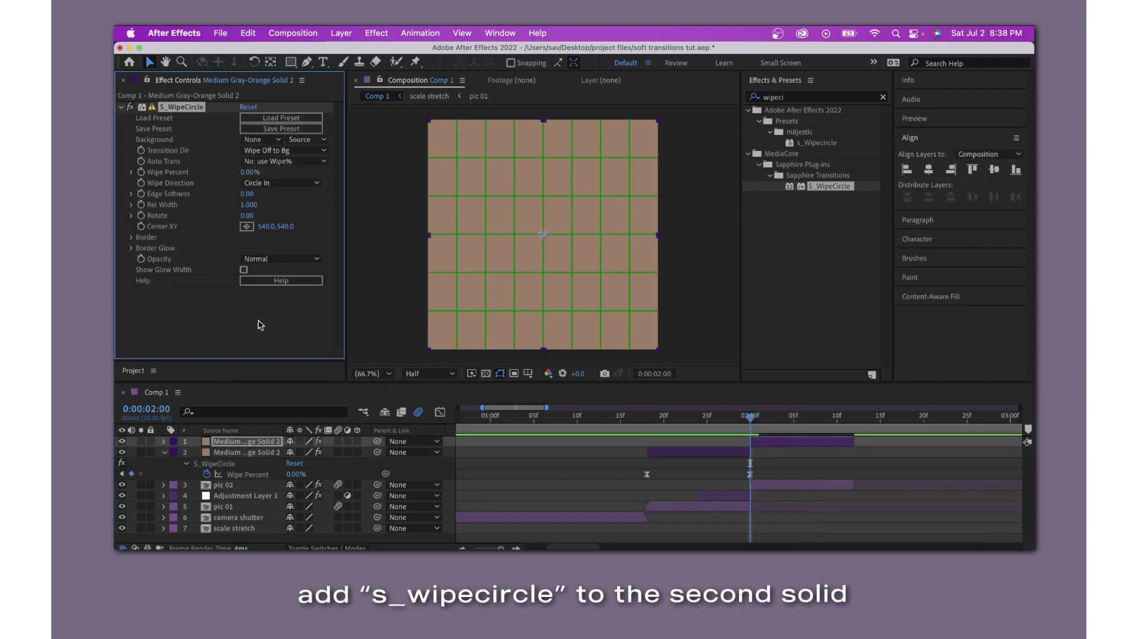
click(272, 183)
click(279, 211)
Keyframe Wipe Percent at 30% at 2:00 and 100% at 2:12.
click(250, 172)
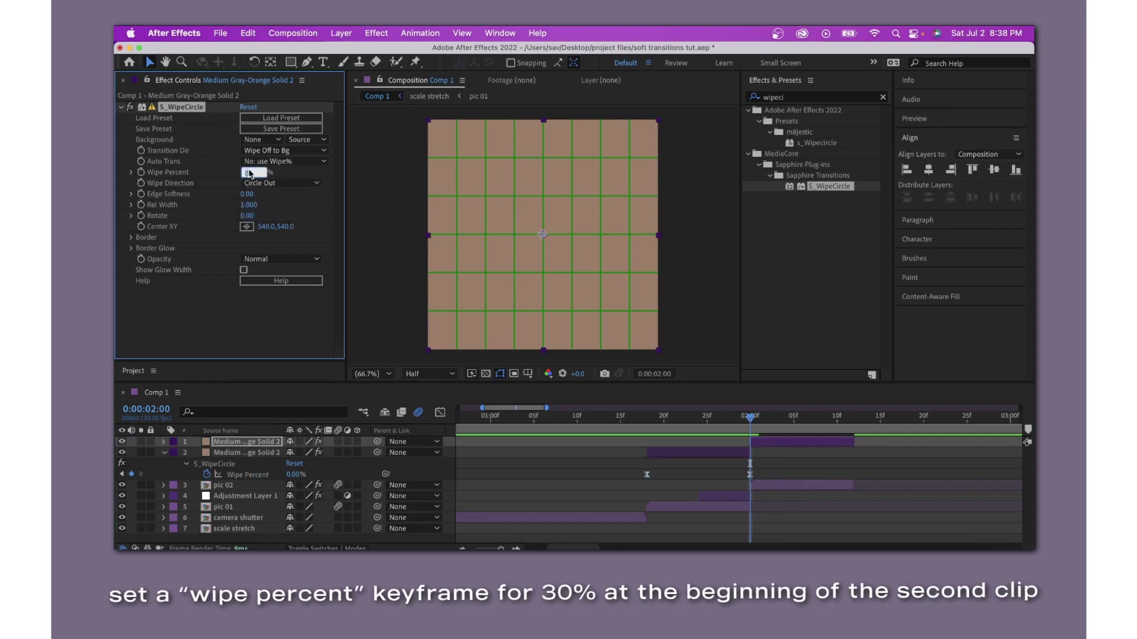
text(30)
key(Return)
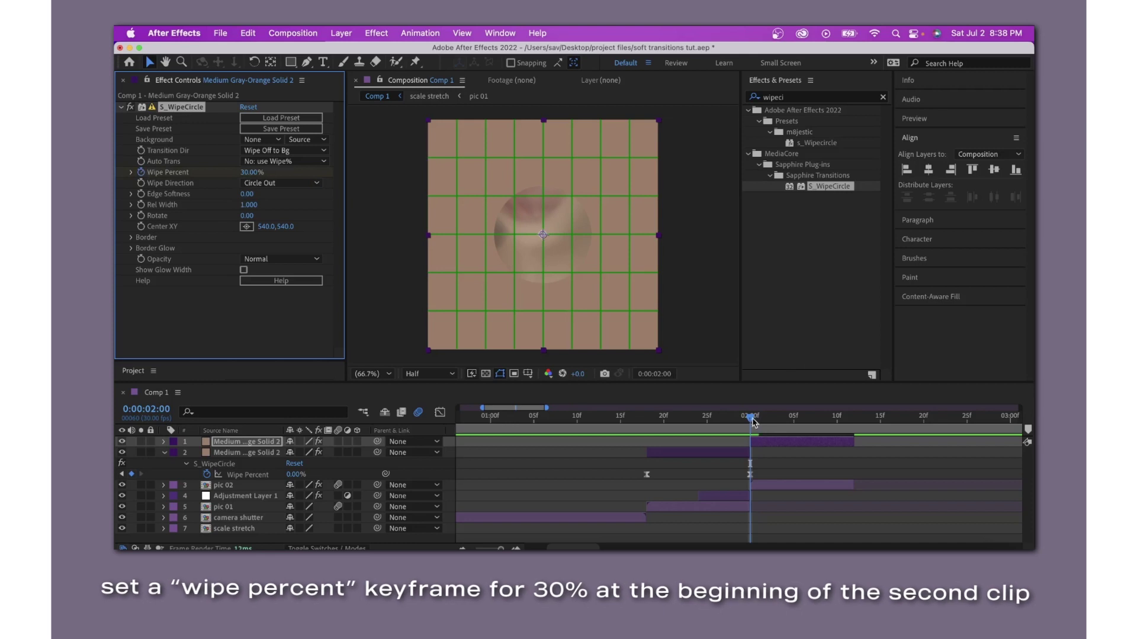
click(855, 419)
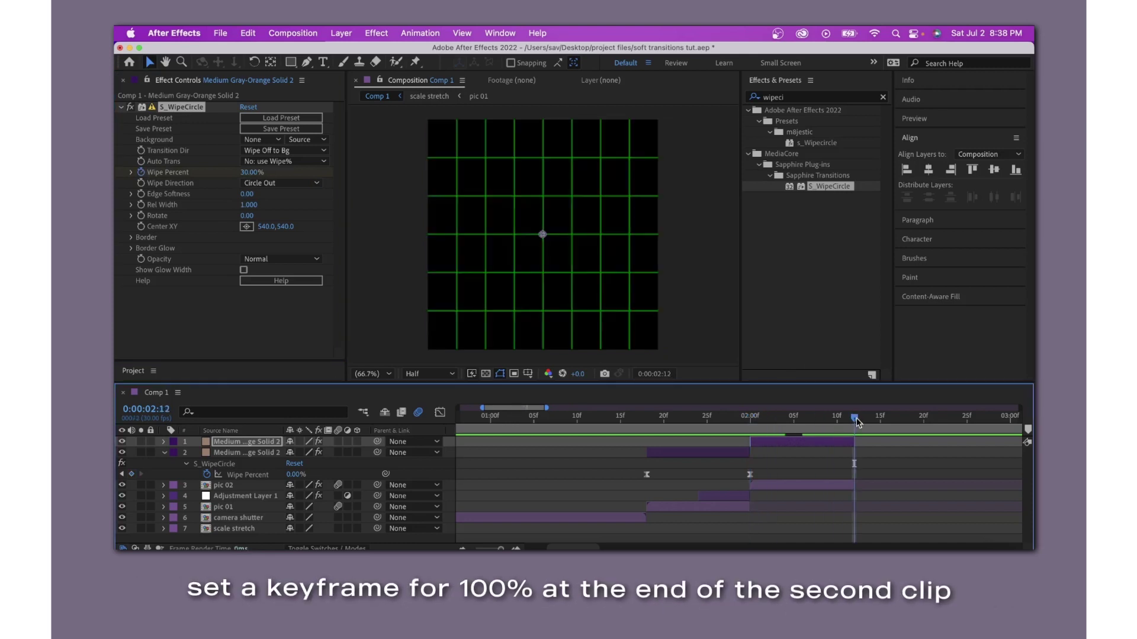
click(252, 173)
text(100)
key(Return)
Reshape the Wipe Percent curve to rise steeply from 30% with a long ease into 100%.
key(u)
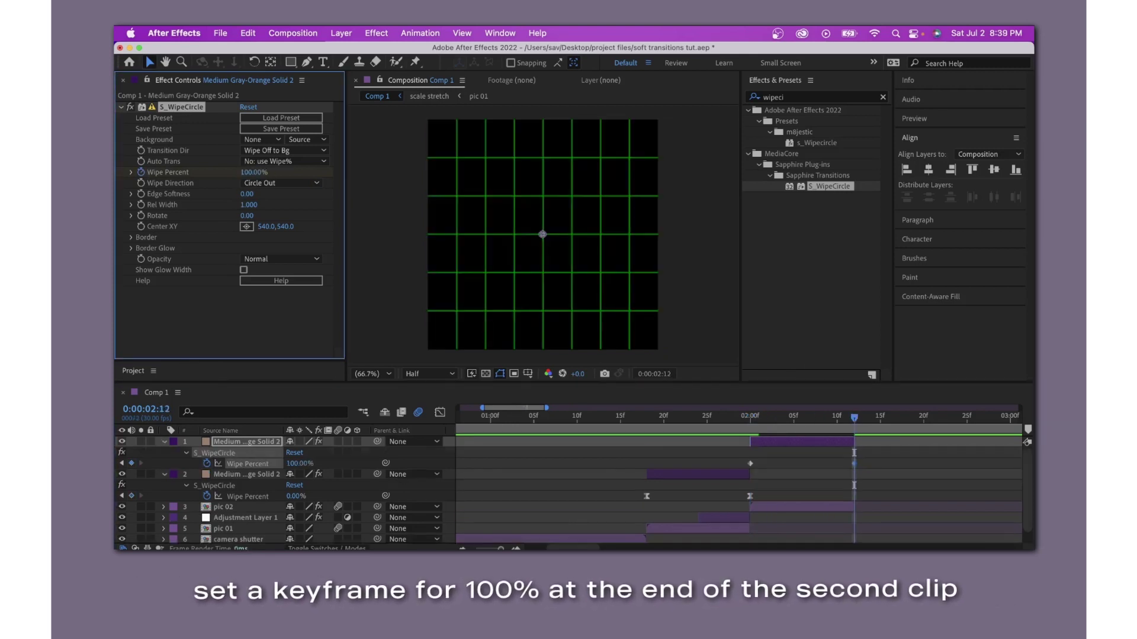
drag(871, 461, 720, 471)
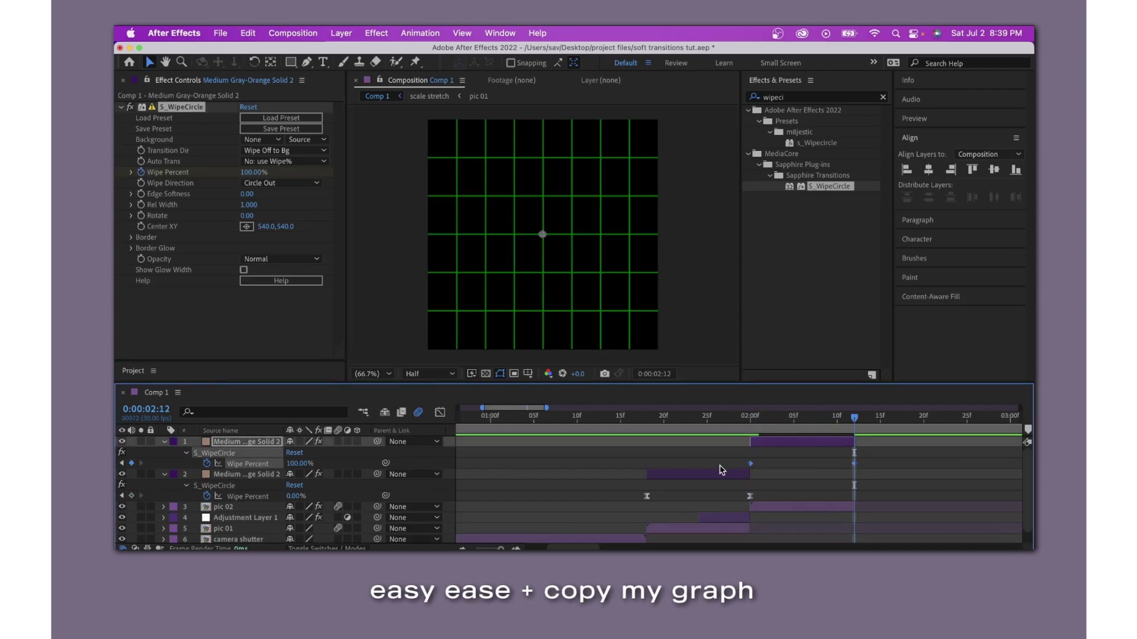
click(439, 413)
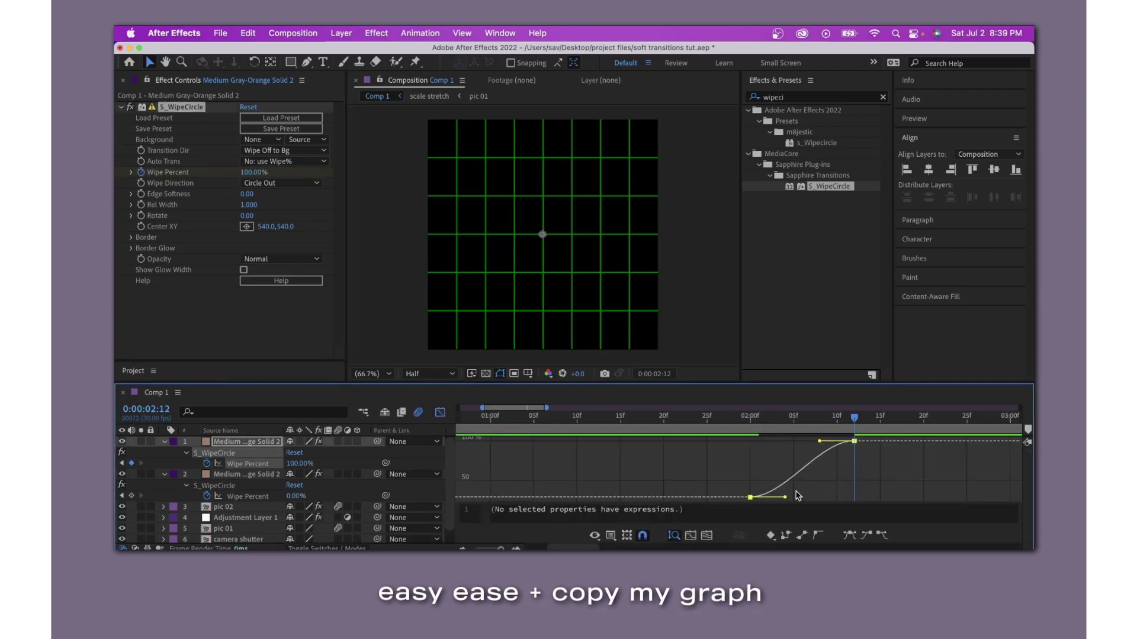
drag(787, 500, 752, 441)
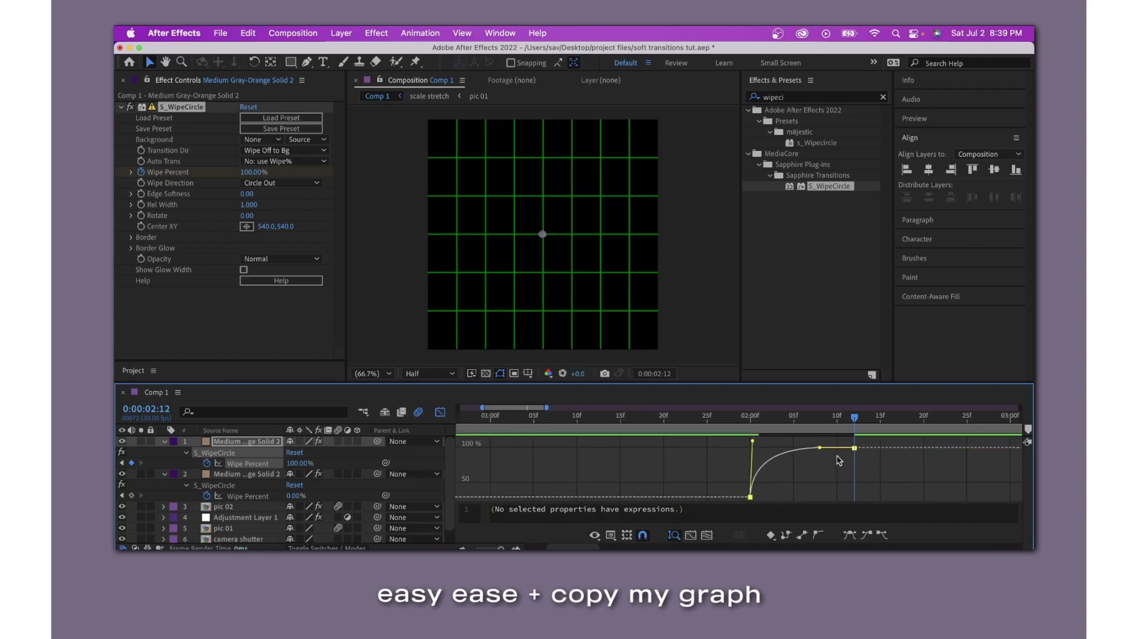
drag(820, 452, 792, 453)
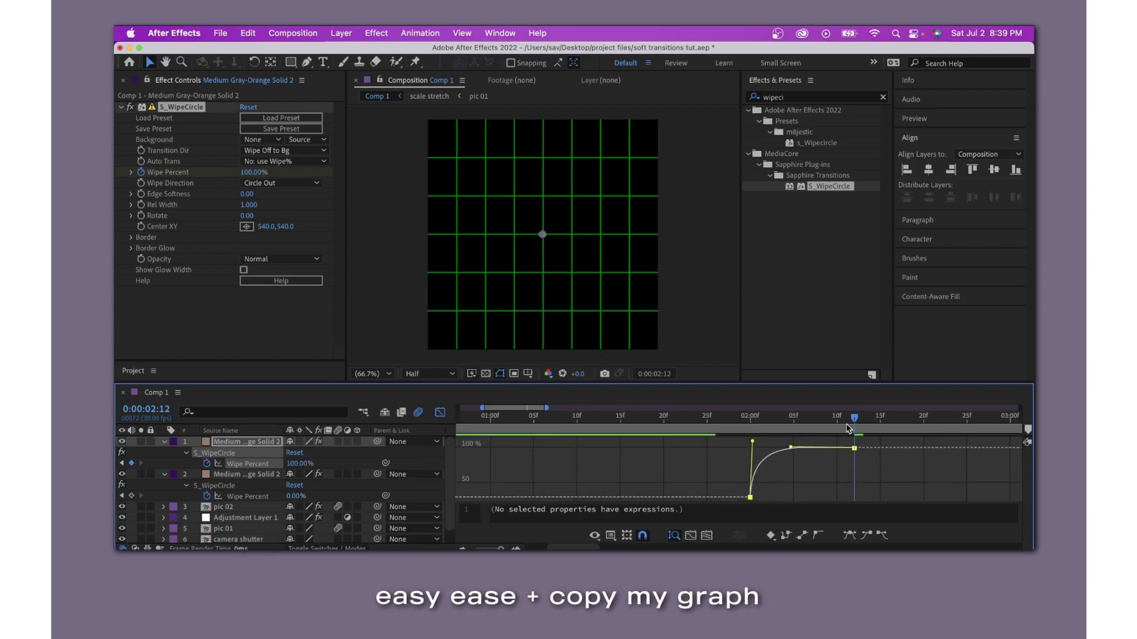
drag(849, 429, 680, 450)
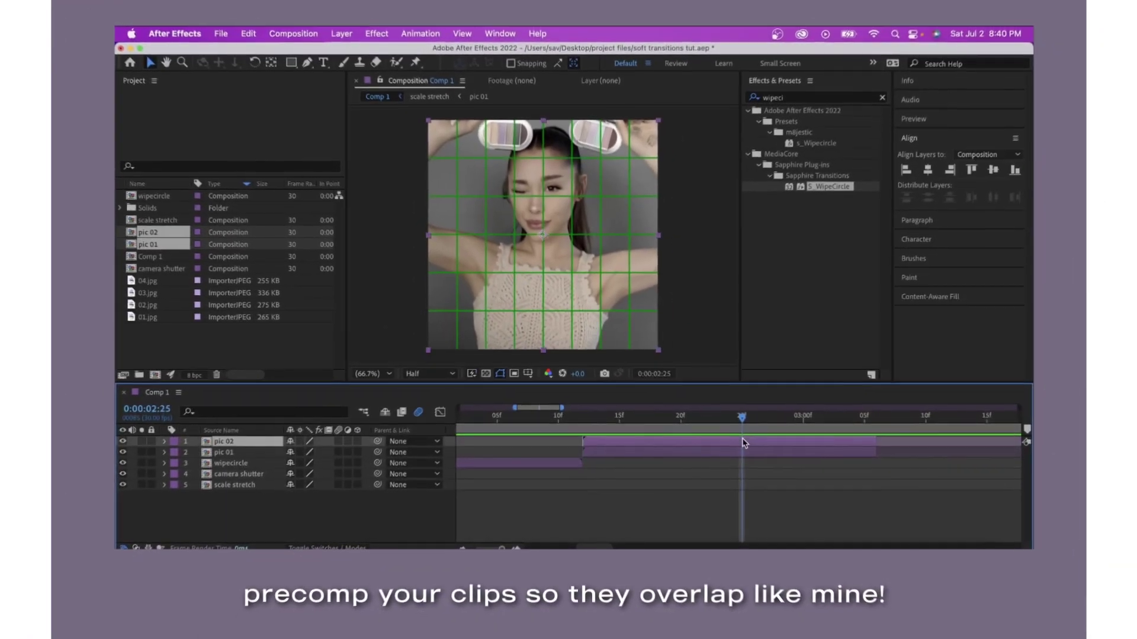
Split pic 02 and delete its earlier piece so it starts partway over pic 01.
key(super+shift+d)
click(737, 455)
key(Delete)
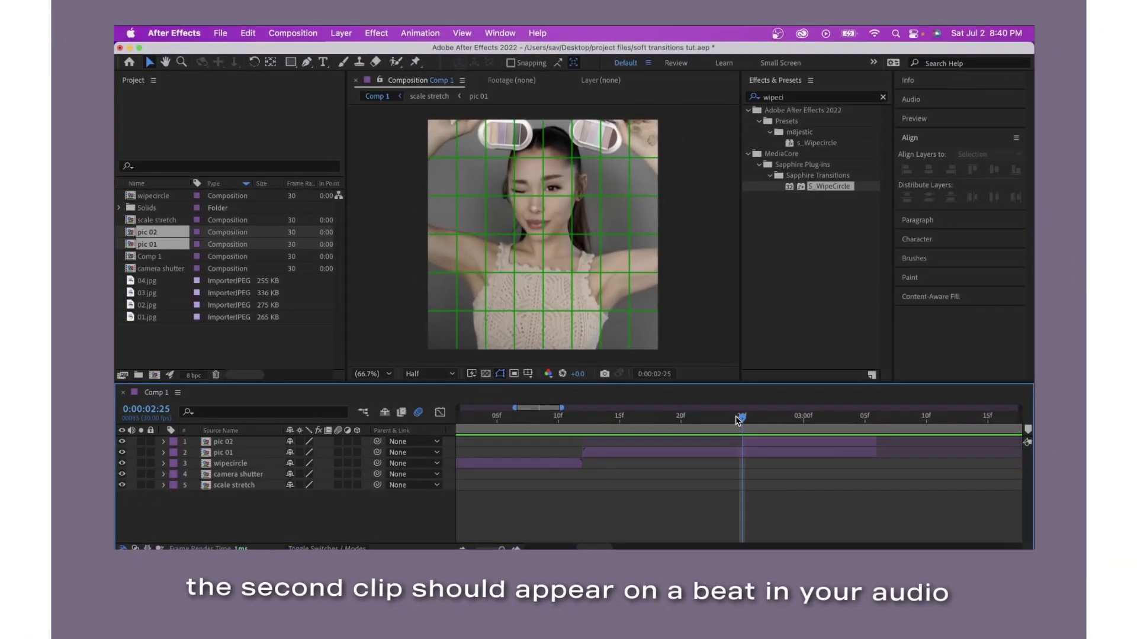
drag(741, 449, 604, 447)
key(i)
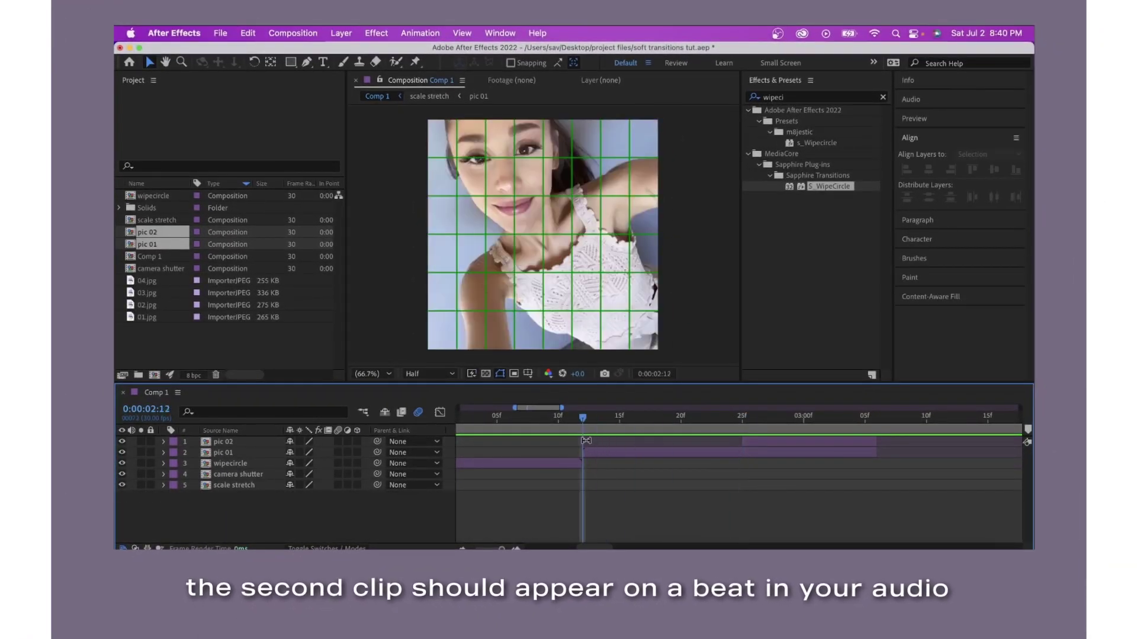
drag(582, 420, 775, 464)
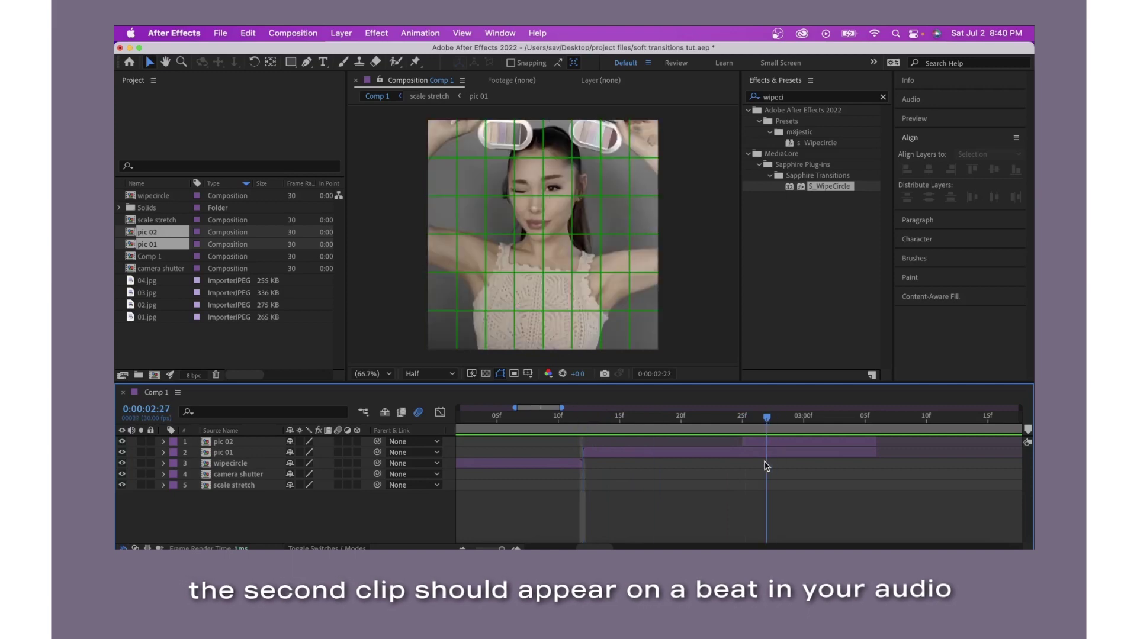
Search 'linear w' in Effects & Presets and apply Linear Wipe to pic 02.
click(762, 443)
click(784, 97)
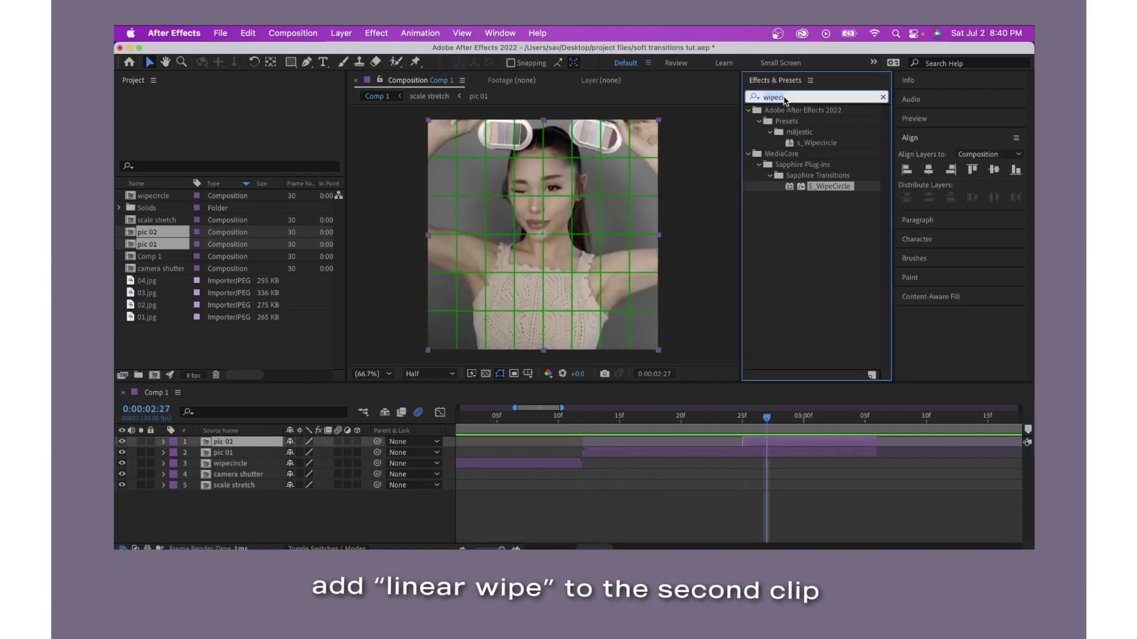
text(linear wi)
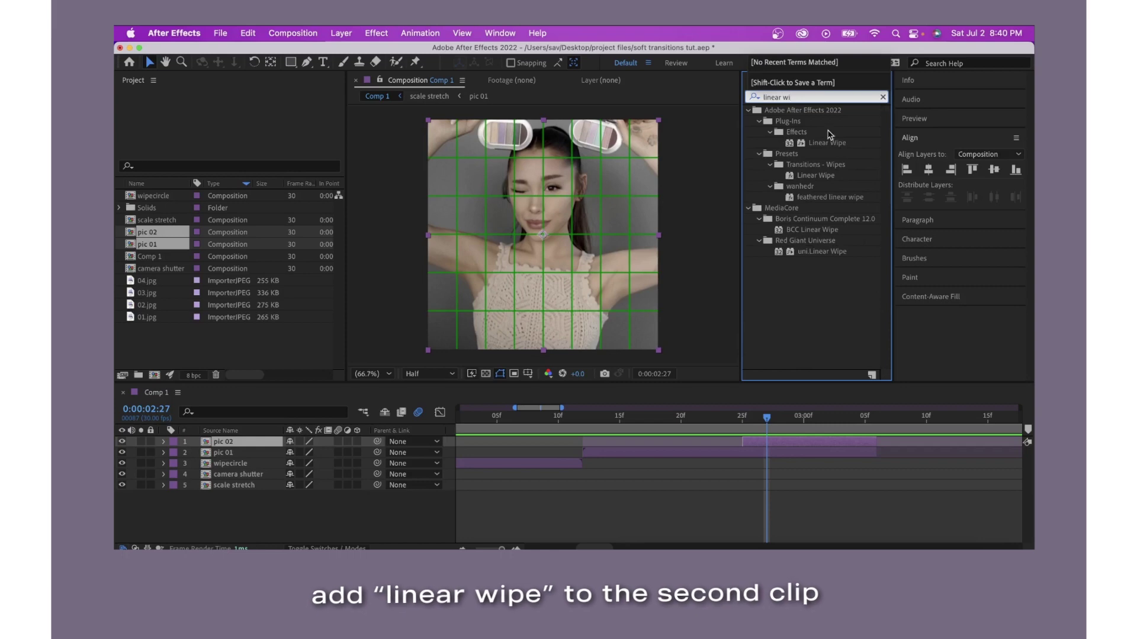
double_click(827, 142)
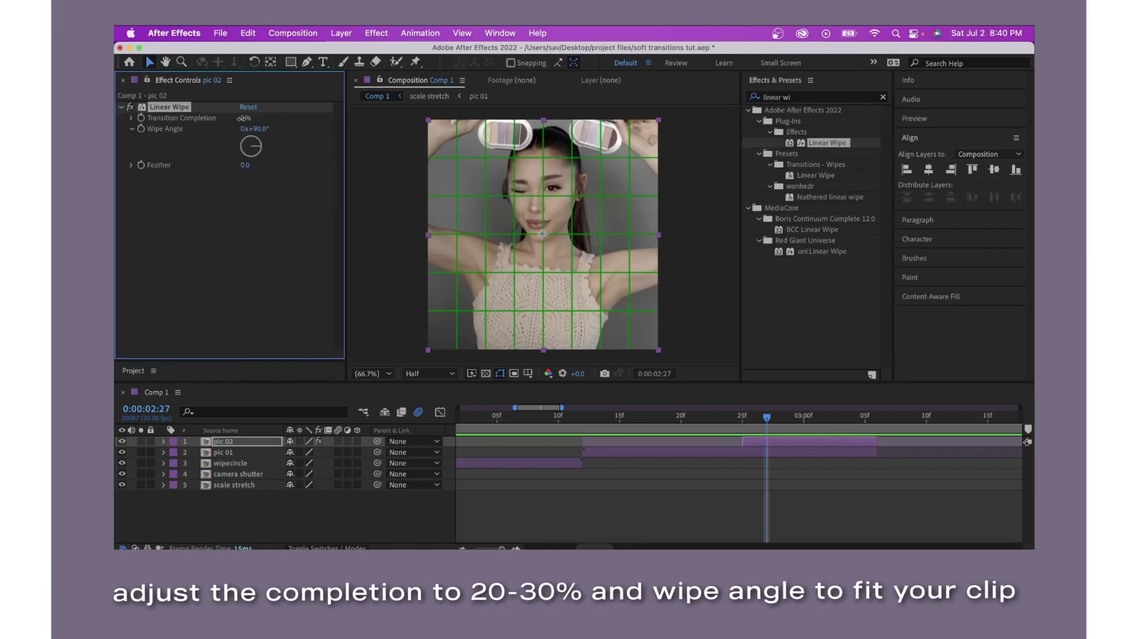
Set pic 02's Transition Completion to 29% and slide its Position to -168,540.
mouse_move(245, 118)
mouse_down()
mouse_move(260, 118)
mouse_move(157, 148)
mouse_up()
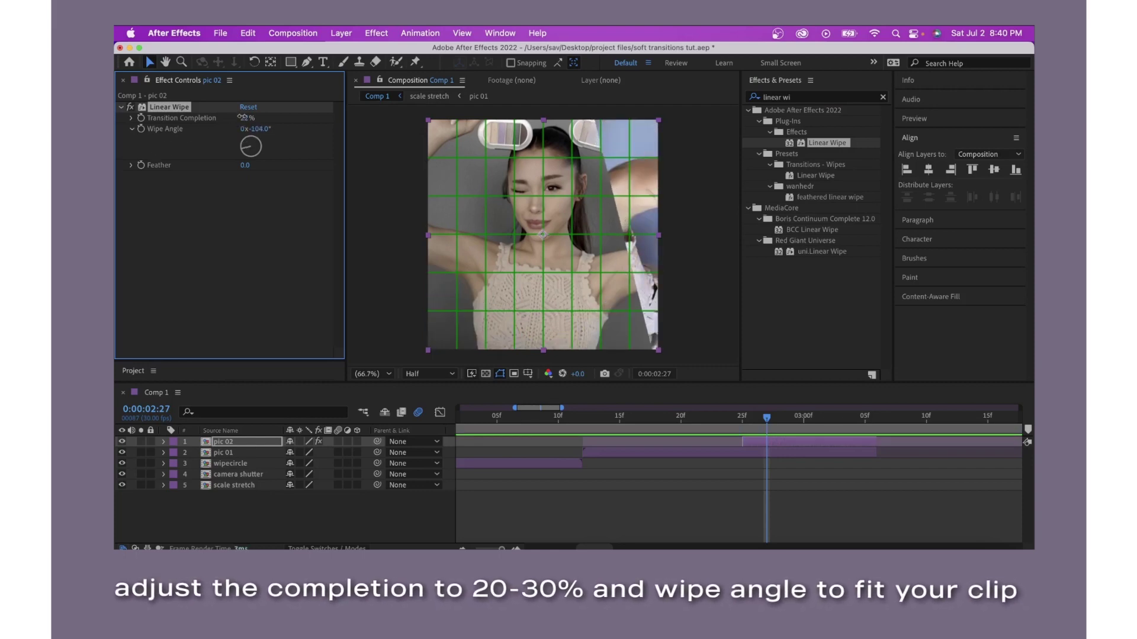
drag(239, 118, 245, 119)
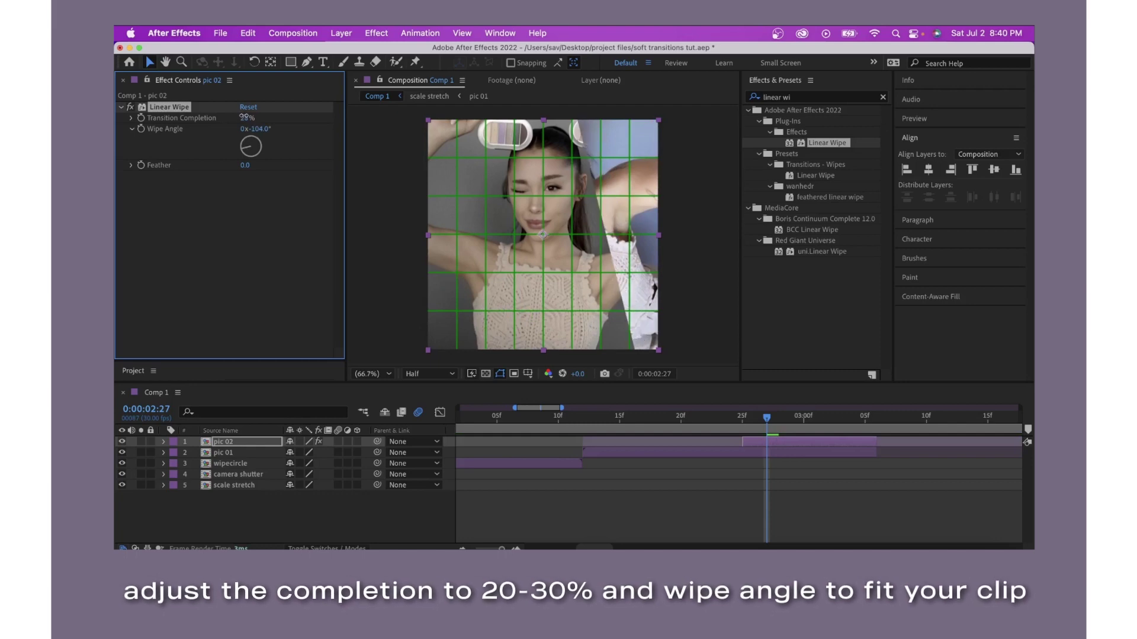
key(p)
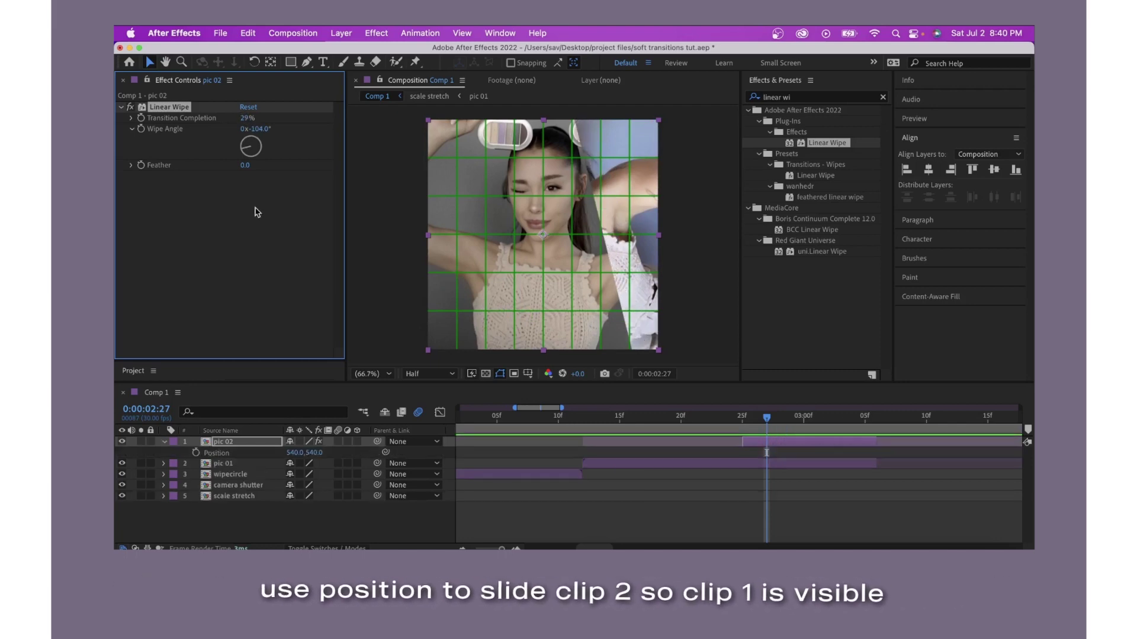
mouse_move(299, 454)
mouse_down()
mouse_move(339, 451)
mouse_move(266, 465)
mouse_move(241, 453)
mouse_move(265, 459)
mouse_move(252, 458)
mouse_up()
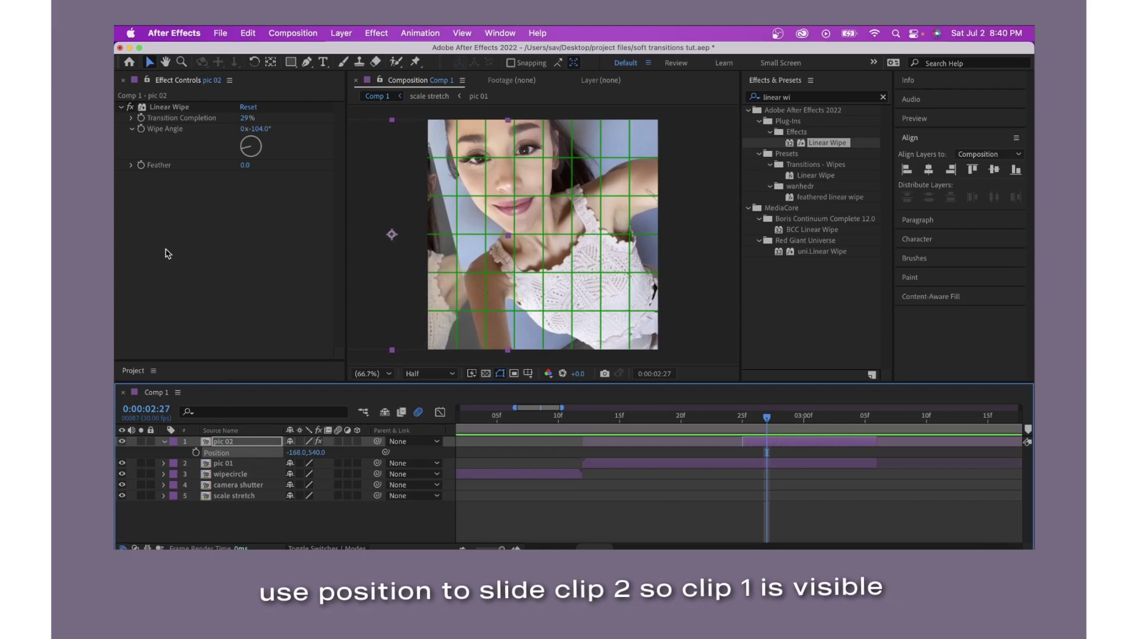
Keyframe pic 02's Transition Completion from 29% at 2:25 to 25% at 3:04.
click(142, 122)
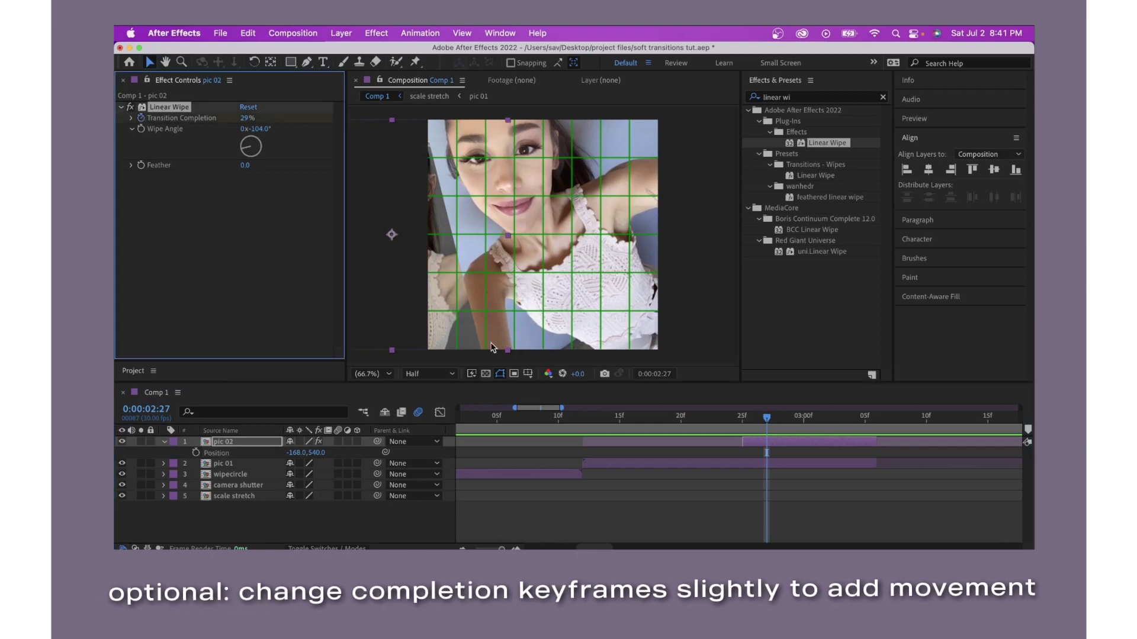
key(u)
drag(766, 465, 744, 466)
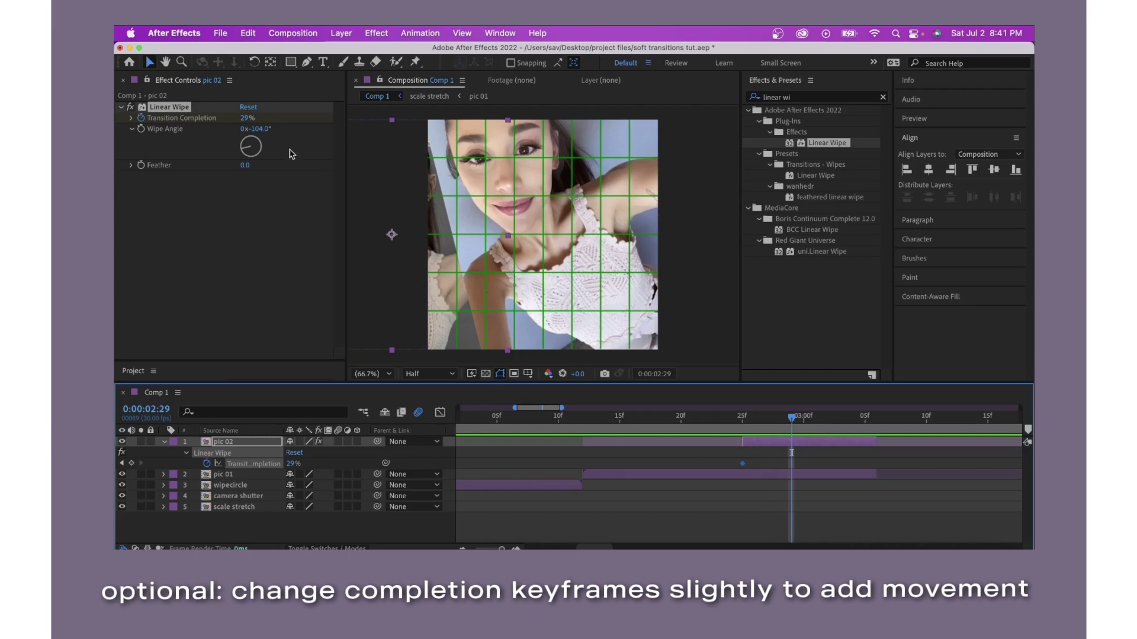
drag(247, 121, 246, 118)
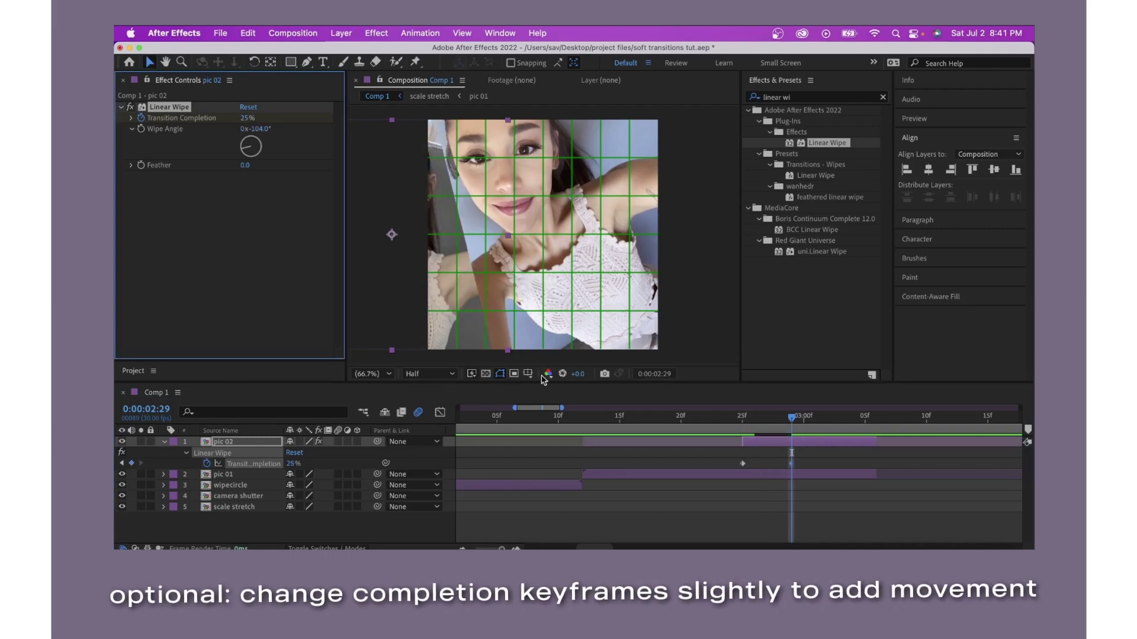
drag(792, 465, 840, 464)
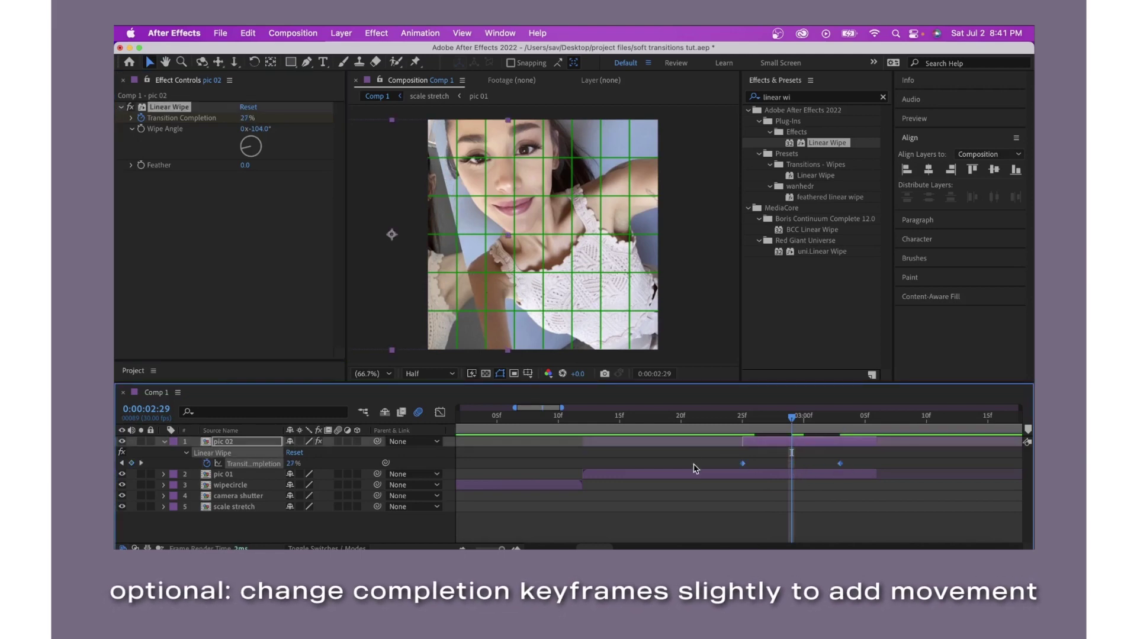
mouse_move(778, 428)
mouse_down()
mouse_move(902, 432)
mouse_move(805, 441)
mouse_move(746, 485)
mouse_up()
Ease the Transition Completion keyframes' speed curve in the Graph Editor and preview.
click(440, 413)
click(788, 474)
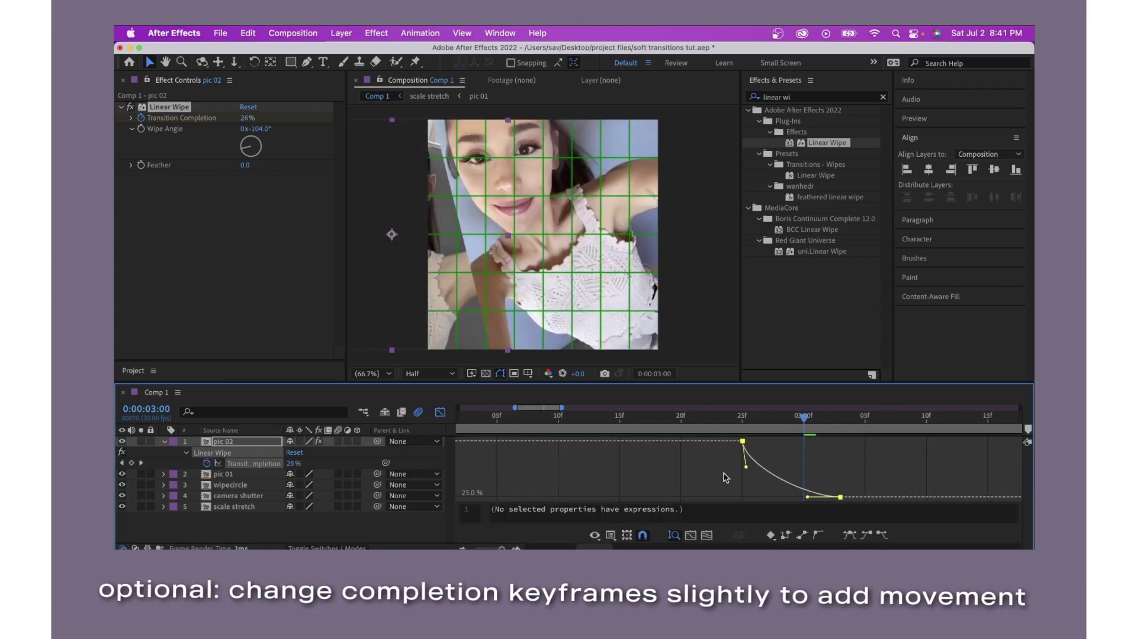
click(730, 418)
mouse_move(704, 432)
mouse_down()
mouse_move(853, 432)
mouse_move(730, 421)
mouse_up()
click(438, 414)
Apply the mt 1080 mirrored Motion Tile preset to pic 01.
click(723, 477)
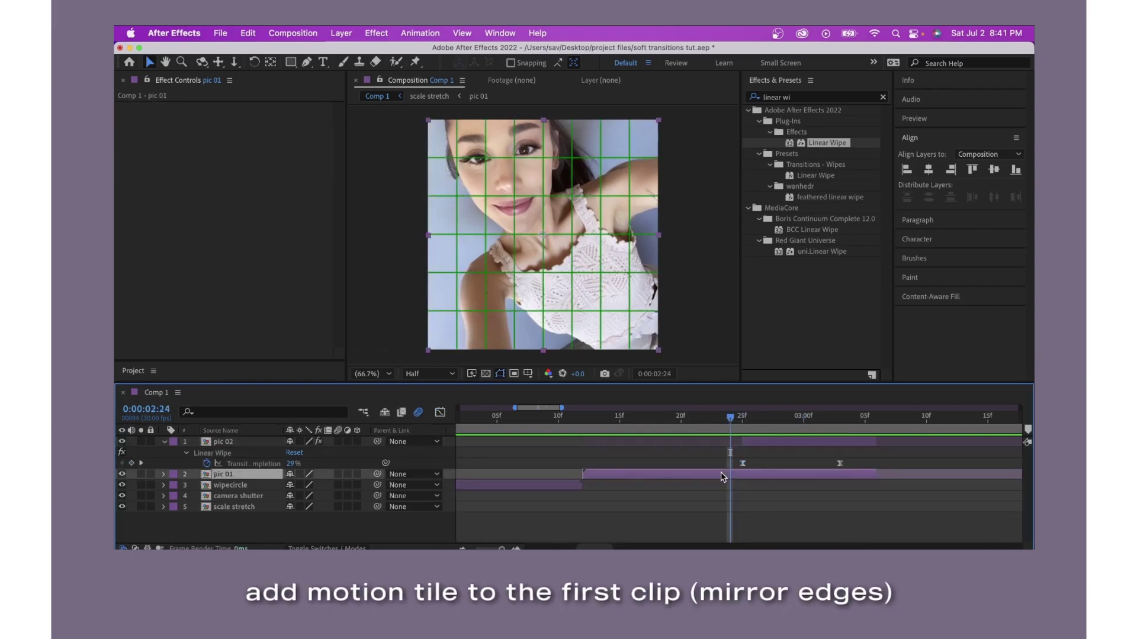
double_click(804, 98)
text(m)
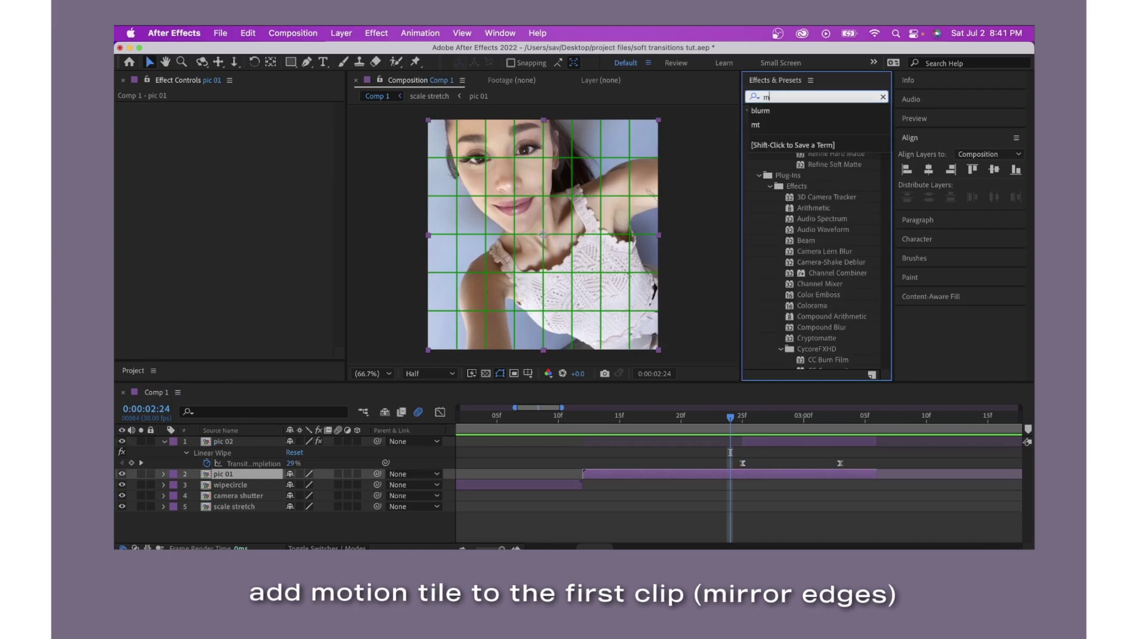
text(t)
drag(822, 154, 761, 443)
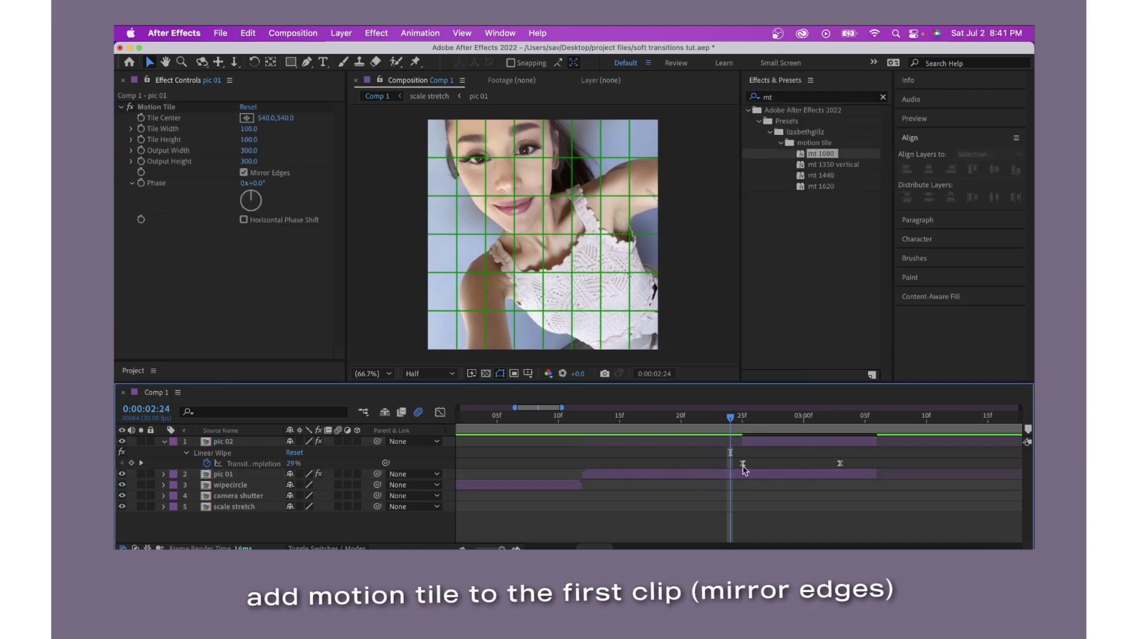
Add a Null 1 layer starting at 2:12, trimmed to end with the clips.
click(341, 33)
mouse_move(355, 52)
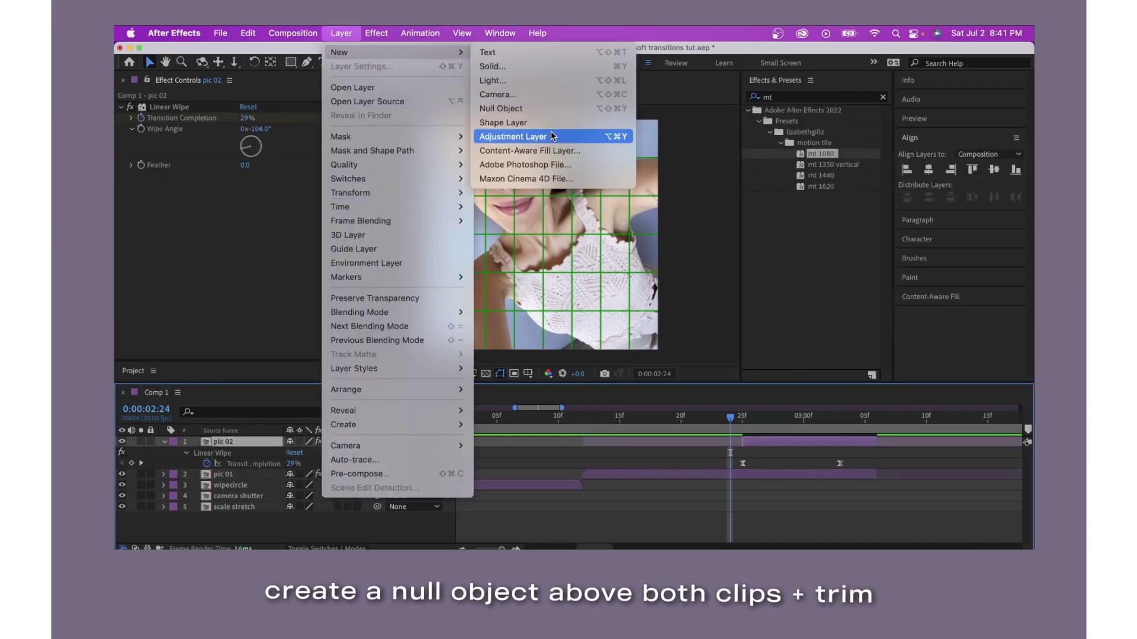
click(521, 110)
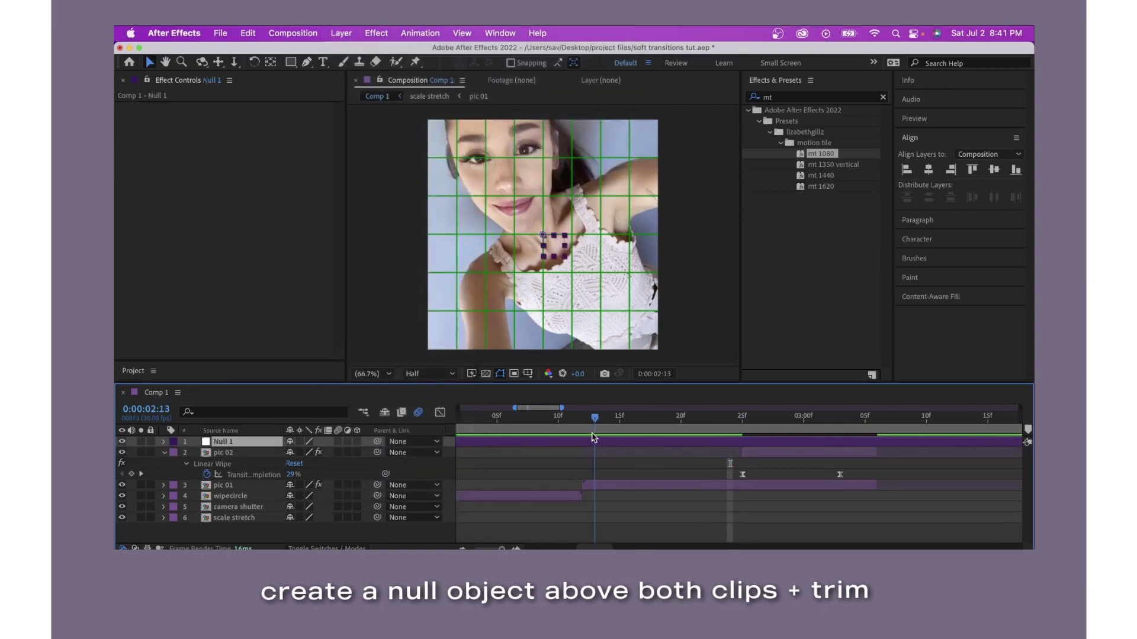
key(alt+bracketleft)
click(574, 452)
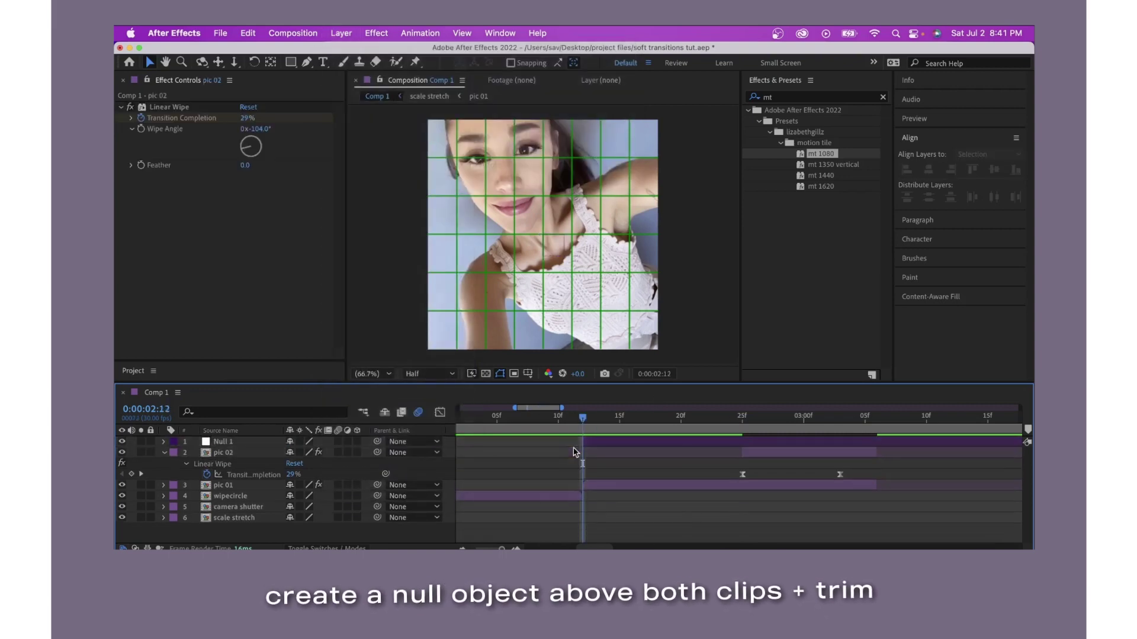
drag(586, 420, 878, 418)
click(880, 444)
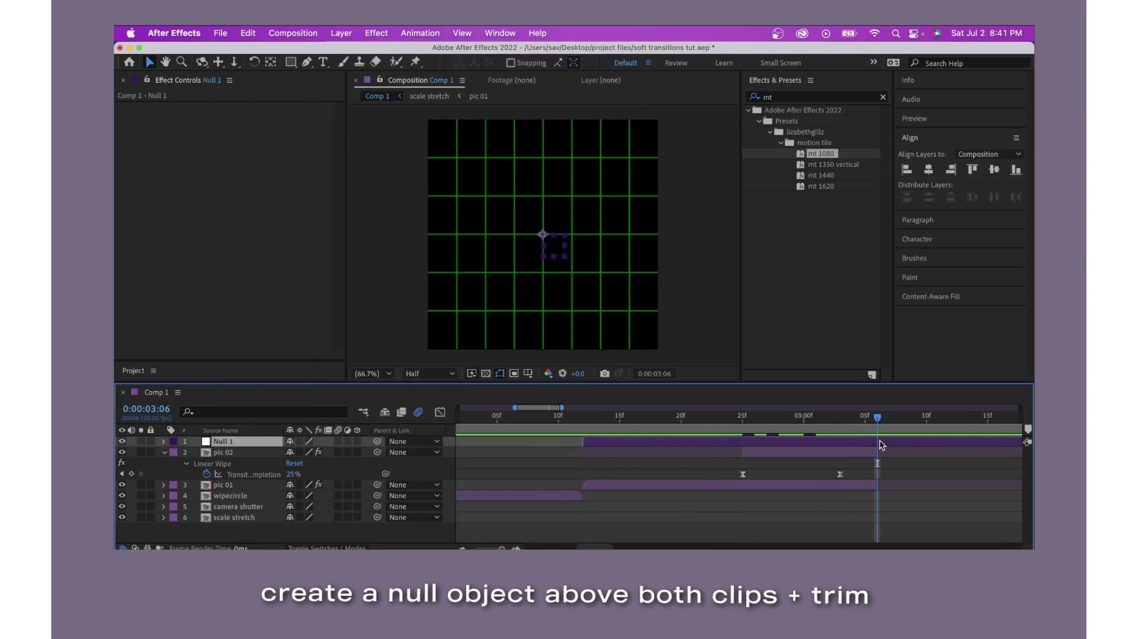
key(ctrl+shift+d)
key(Delete)
click(769, 453)
Parent pic 01 and pic 02 to Null 1 and set a Position keyframe at 2:25.
shift+click(745, 487)
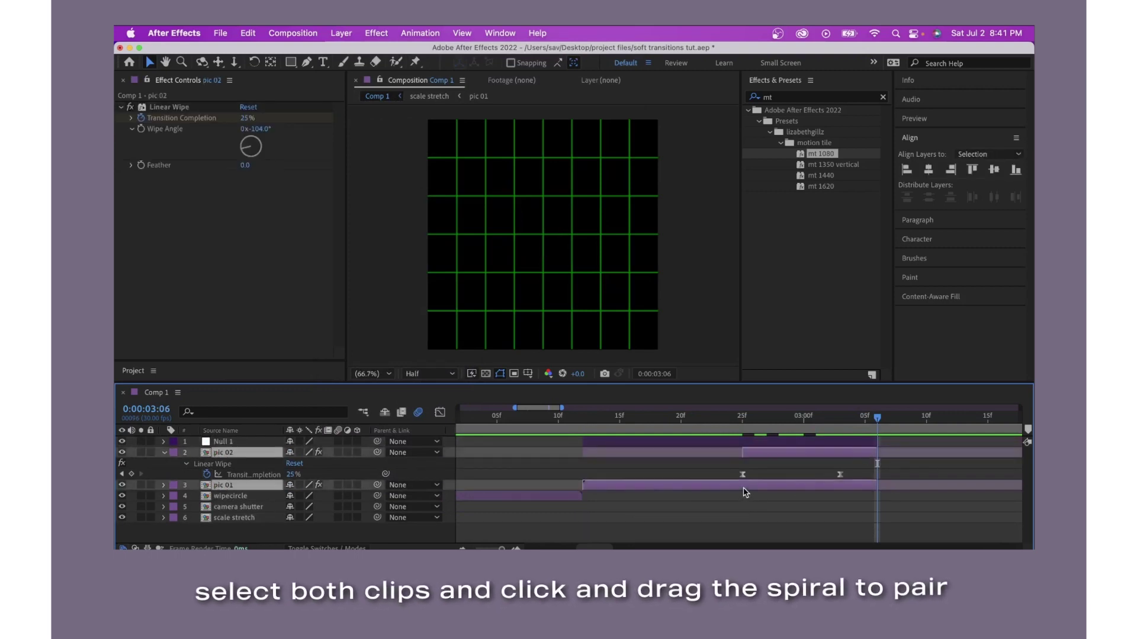
drag(377, 453, 650, 446)
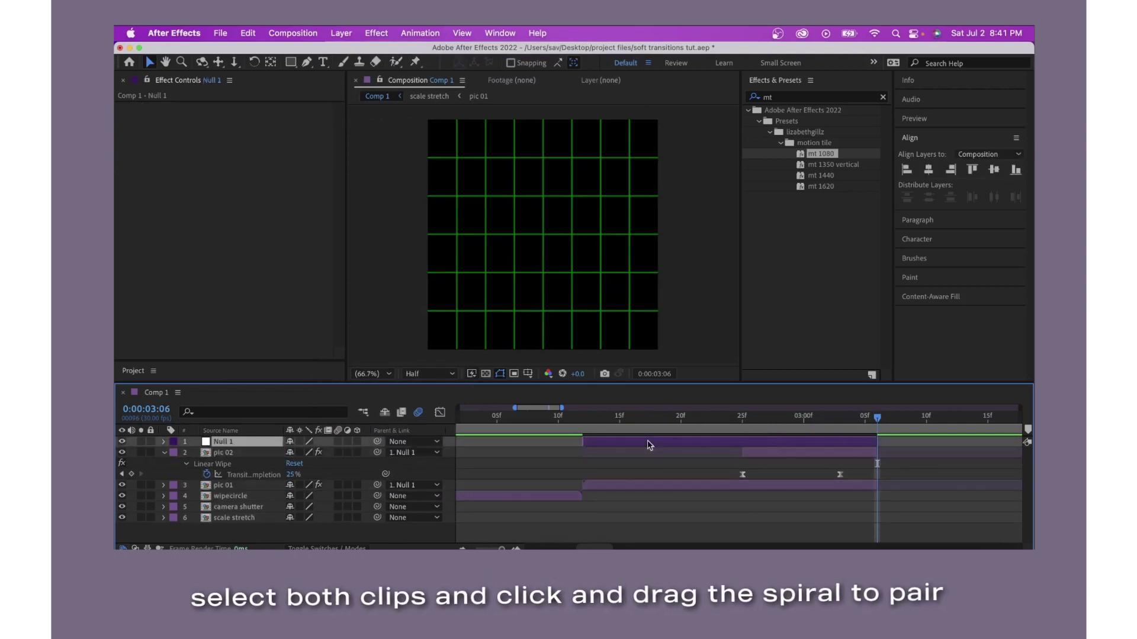
drag(864, 420, 745, 438)
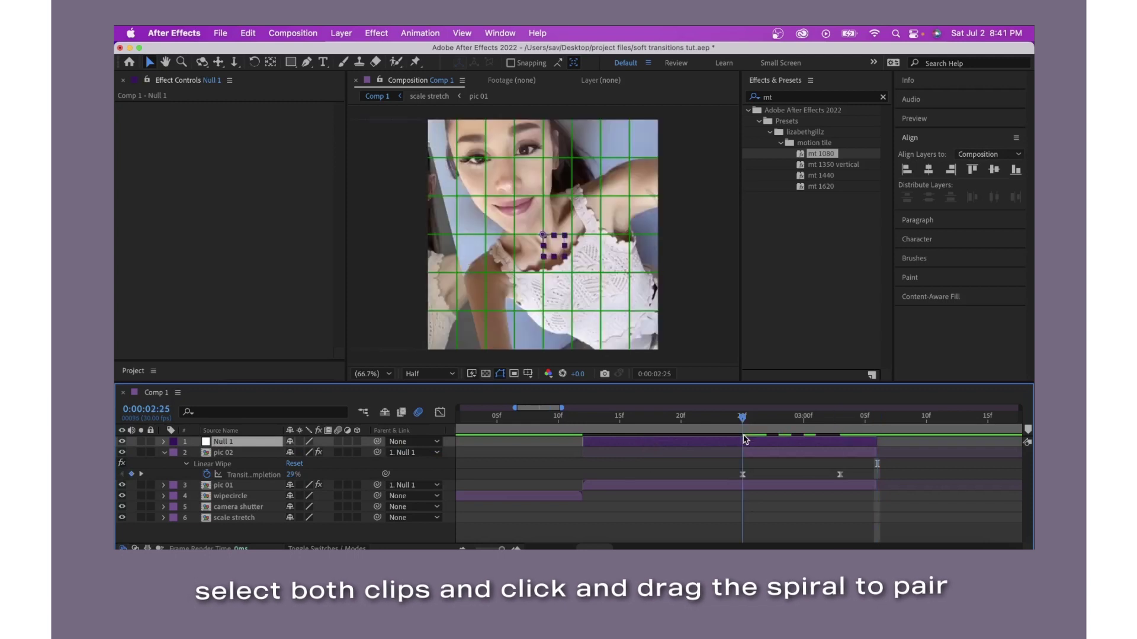
key(alt+shift+p)
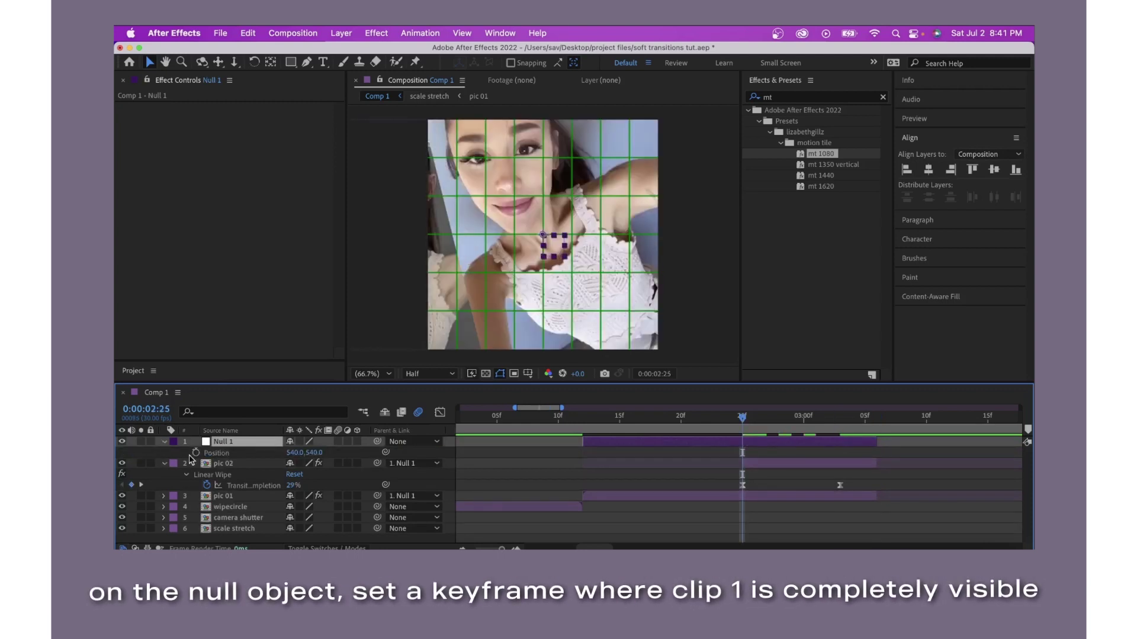
Slide Null 1 right to 1001,540 at the clips' end and easy-ease both keyframes.
click(216, 453)
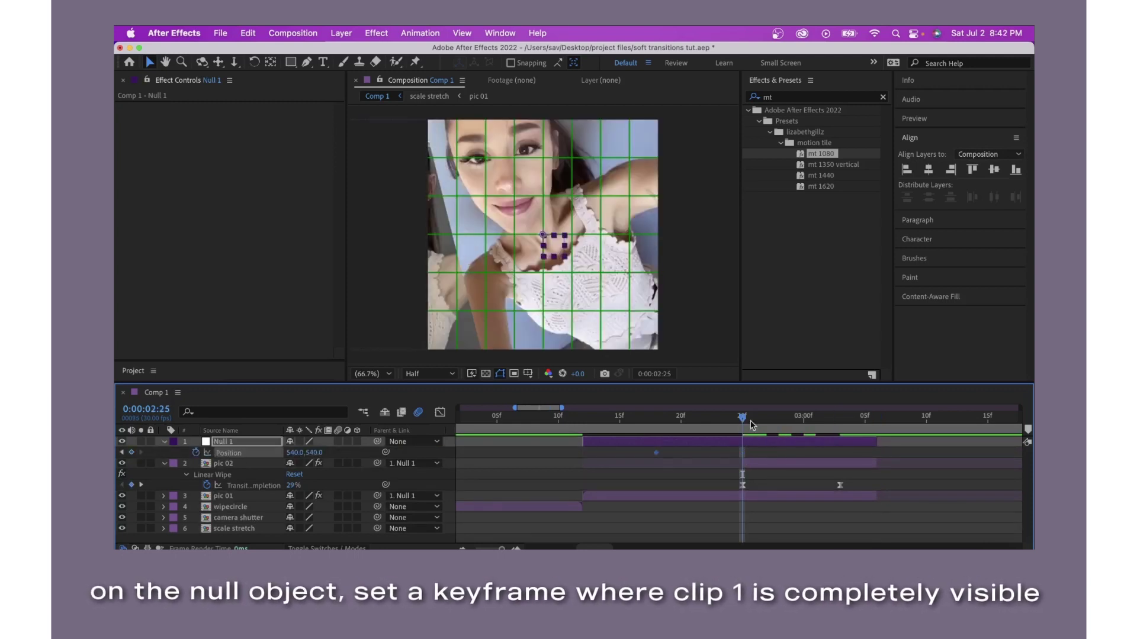
drag(750, 424, 800, 434)
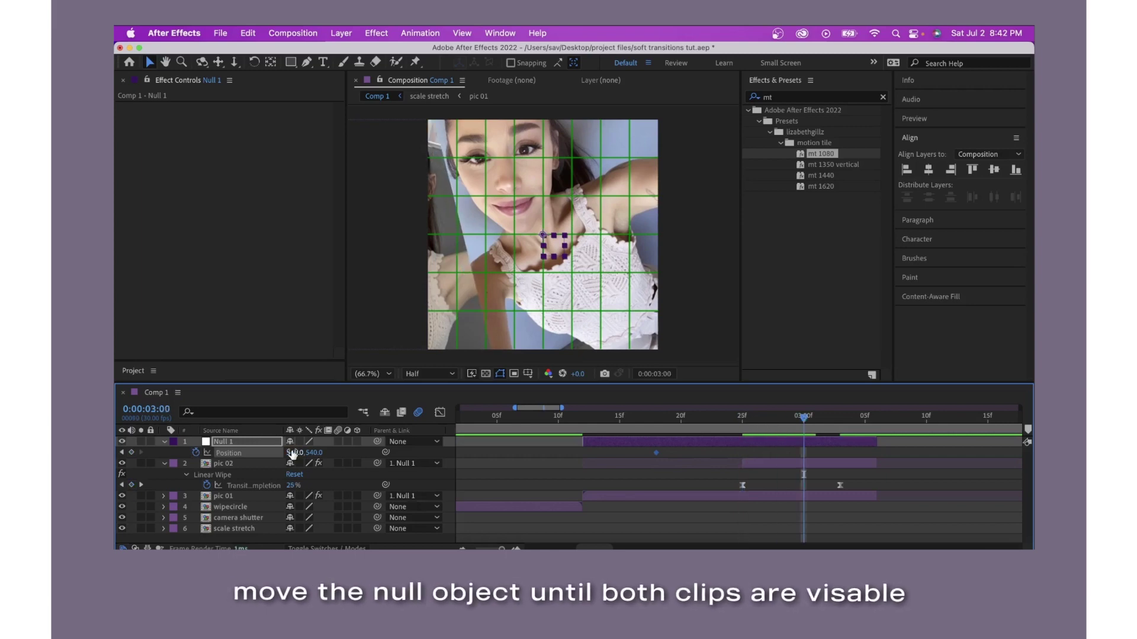
mouse_move(292, 451)
mouse_down()
mouse_move(625, 429)
mouse_move(563, 428)
mouse_up()
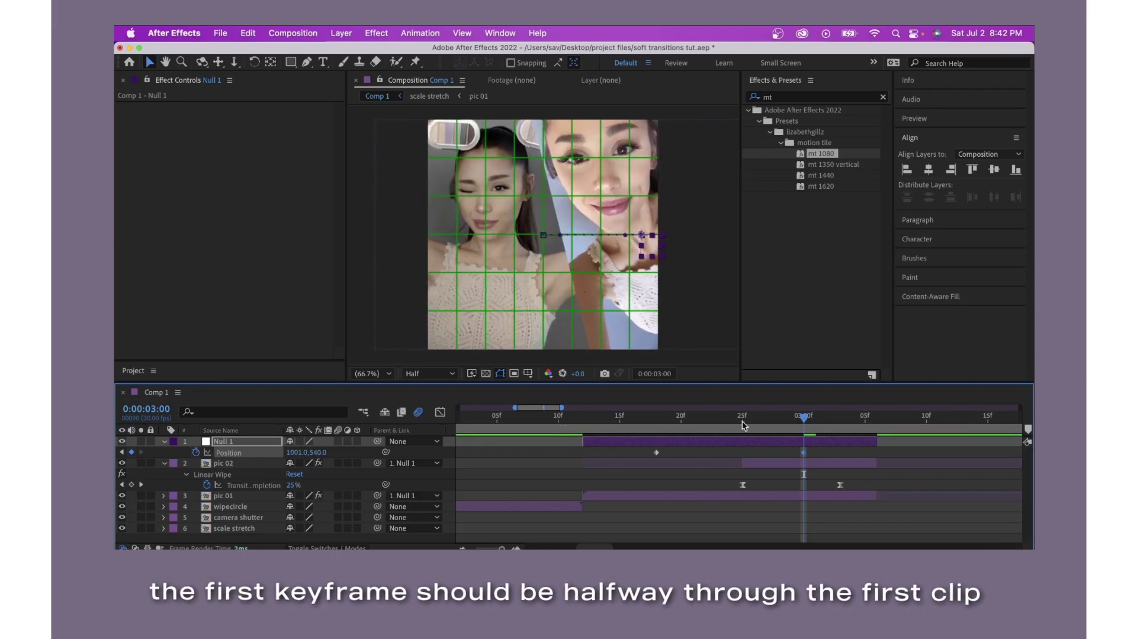
drag(803, 457, 874, 478)
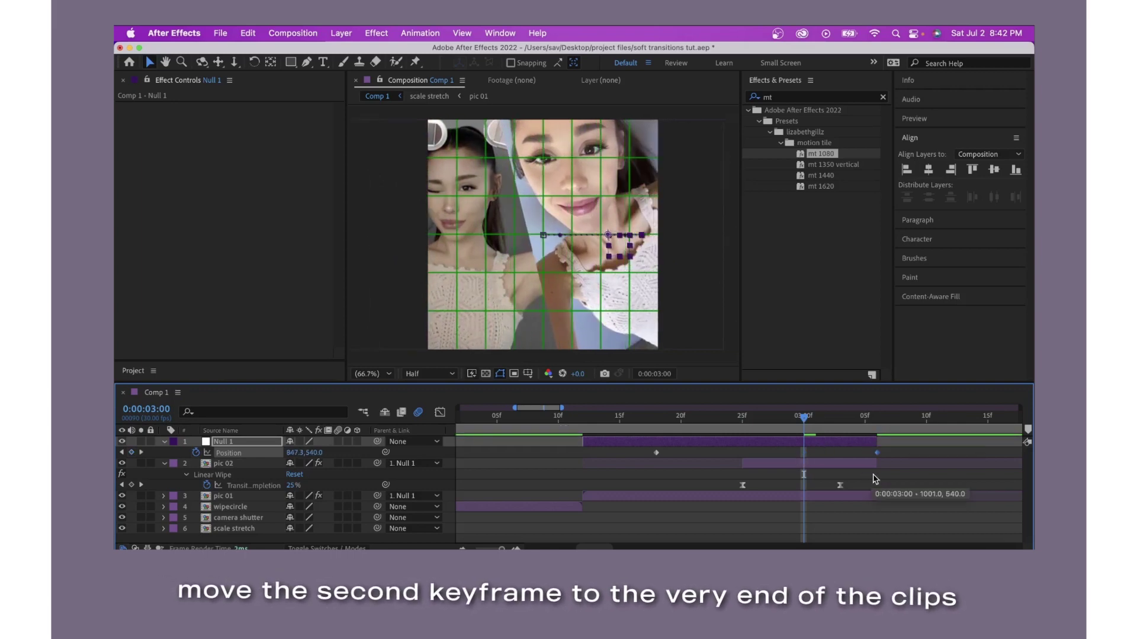
drag(820, 434, 751, 424)
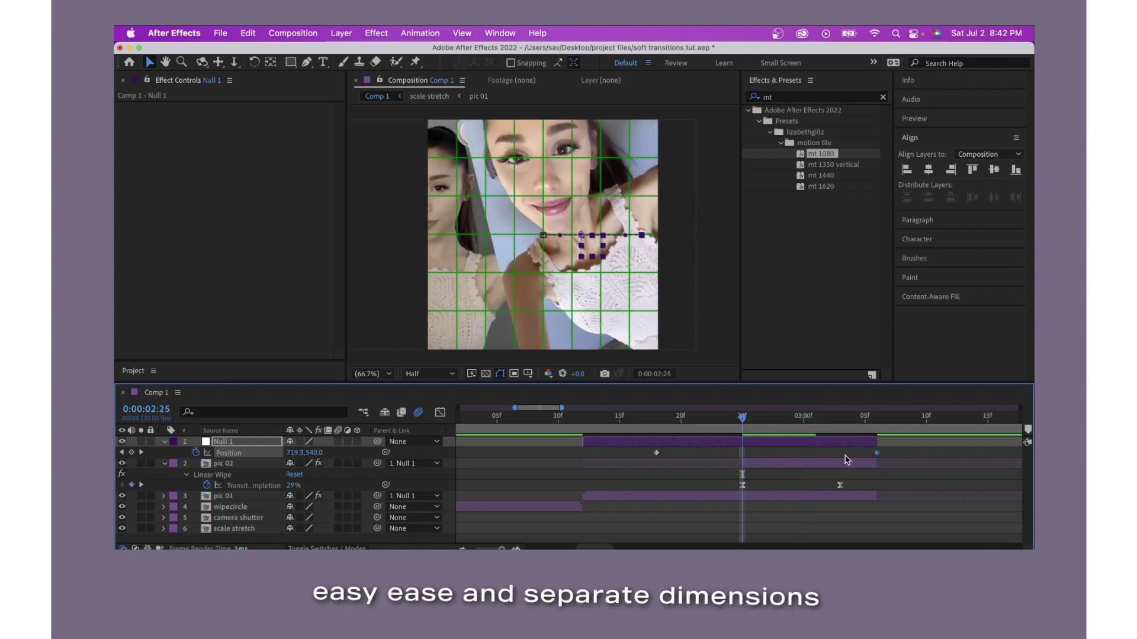
drag(885, 465, 638, 454)
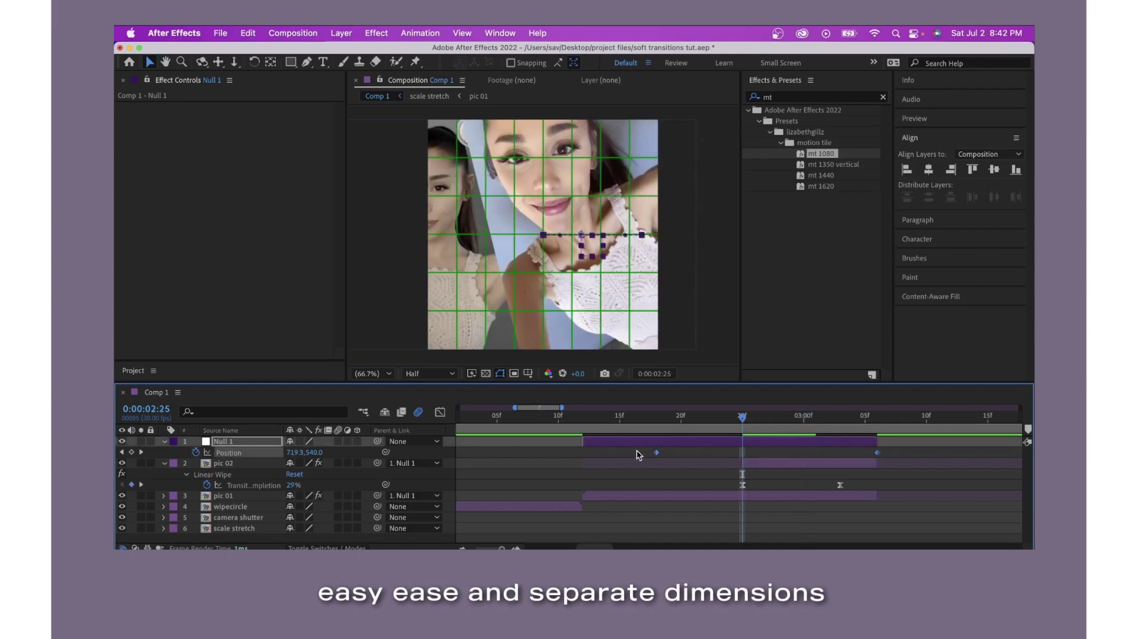
key(F9)
Separate Null 1's Position dimensions and steepen the middle of the X Position speed curve.
right_click(229, 454)
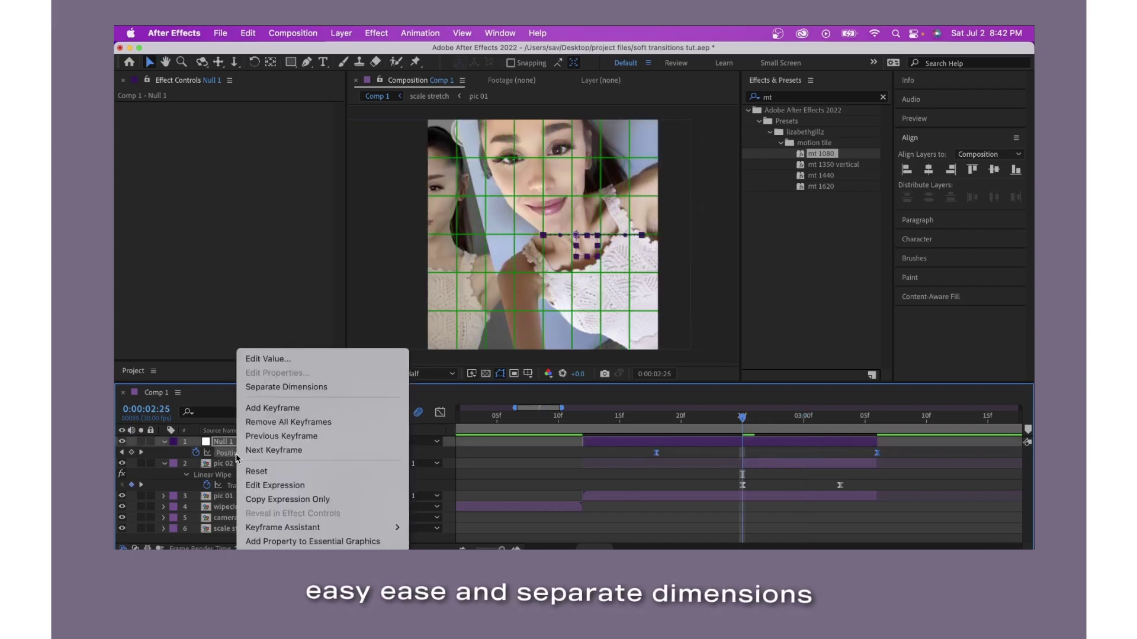
click(272, 391)
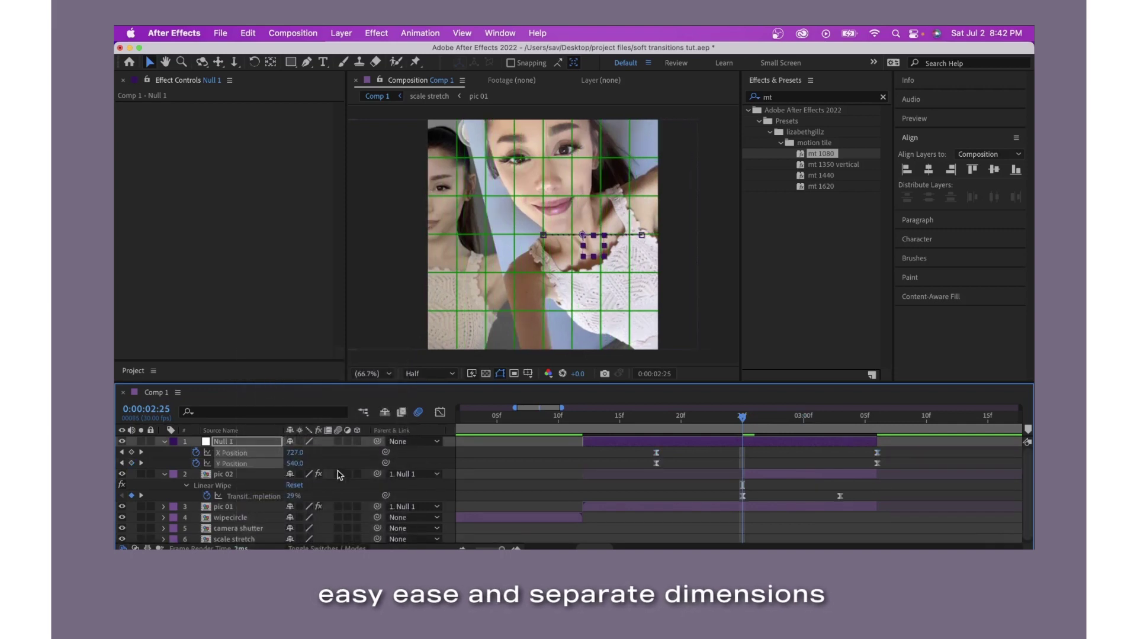
click(221, 453)
click(435, 417)
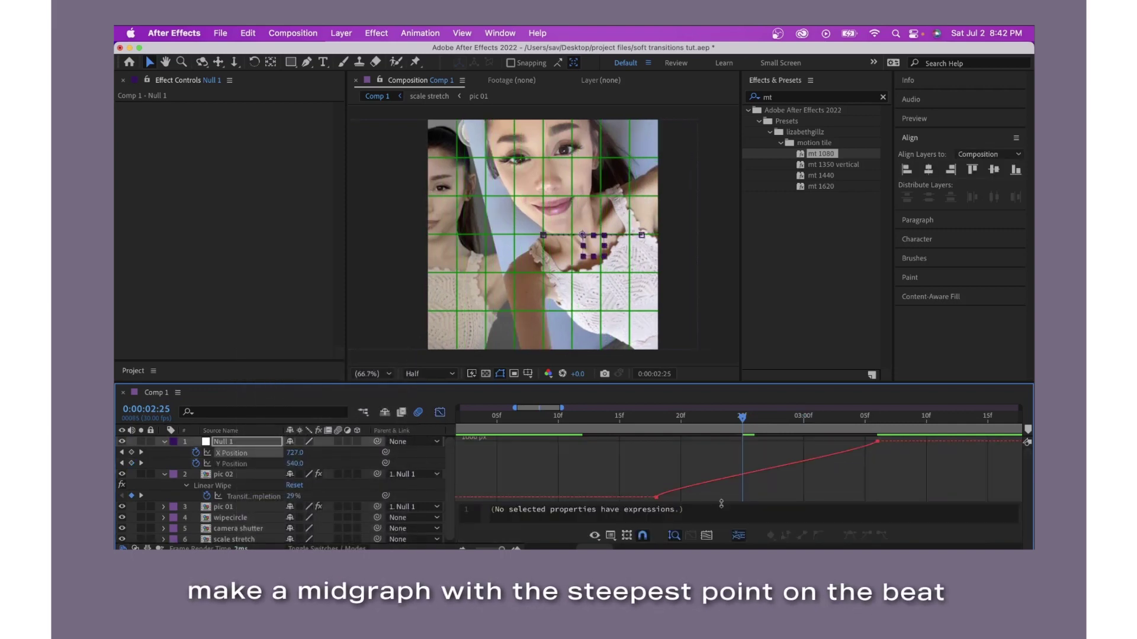
click(722, 480)
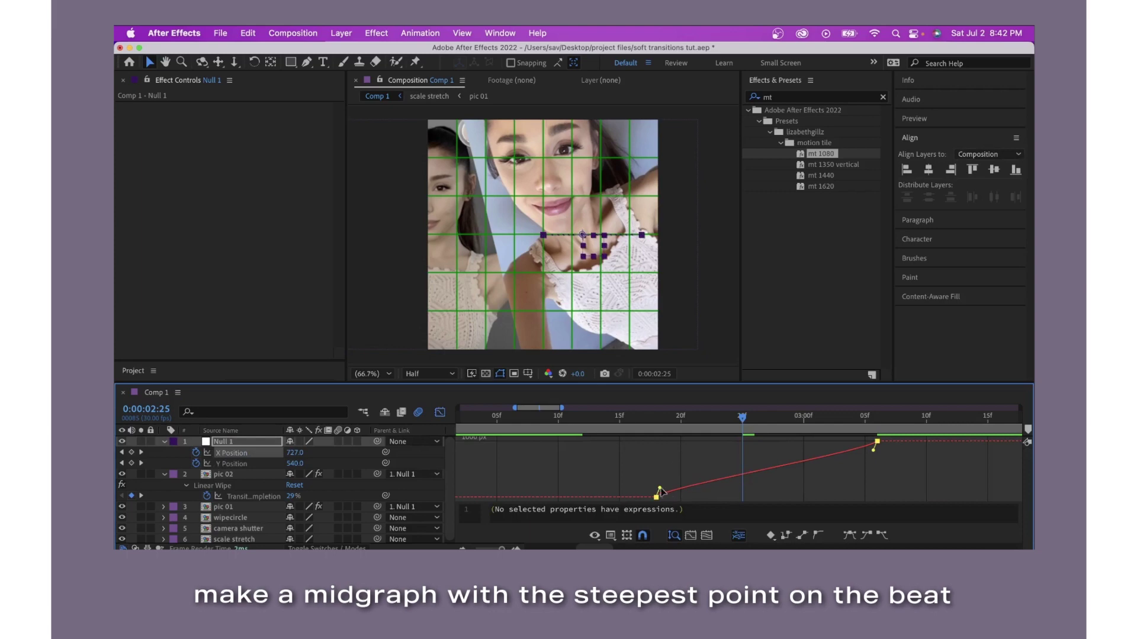
drag(660, 490, 732, 497)
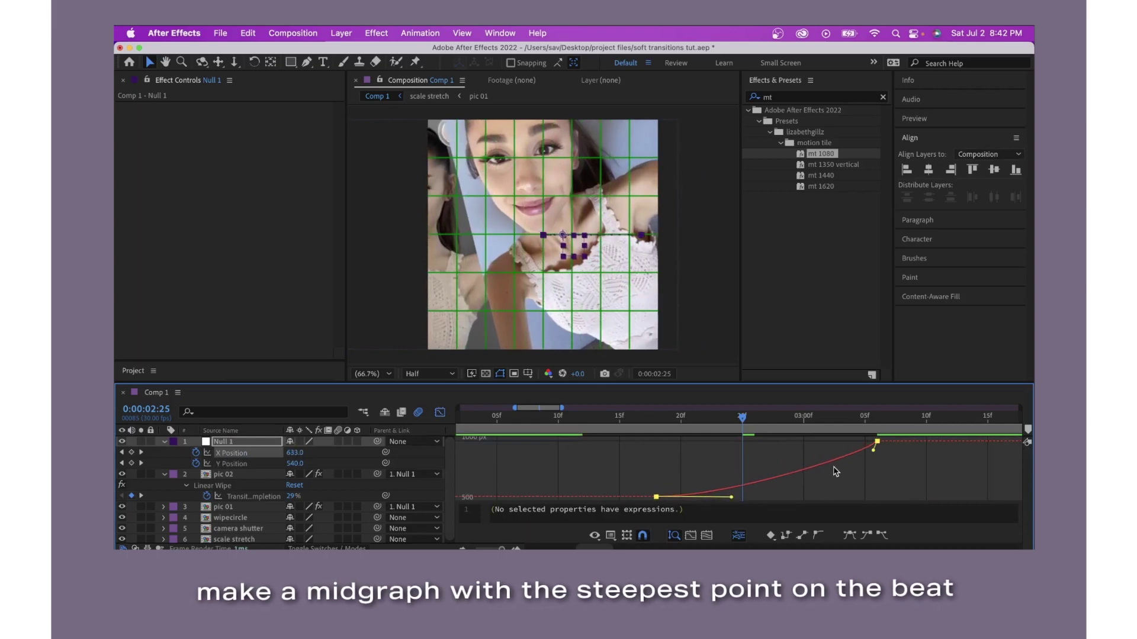
drag(873, 452, 686, 447)
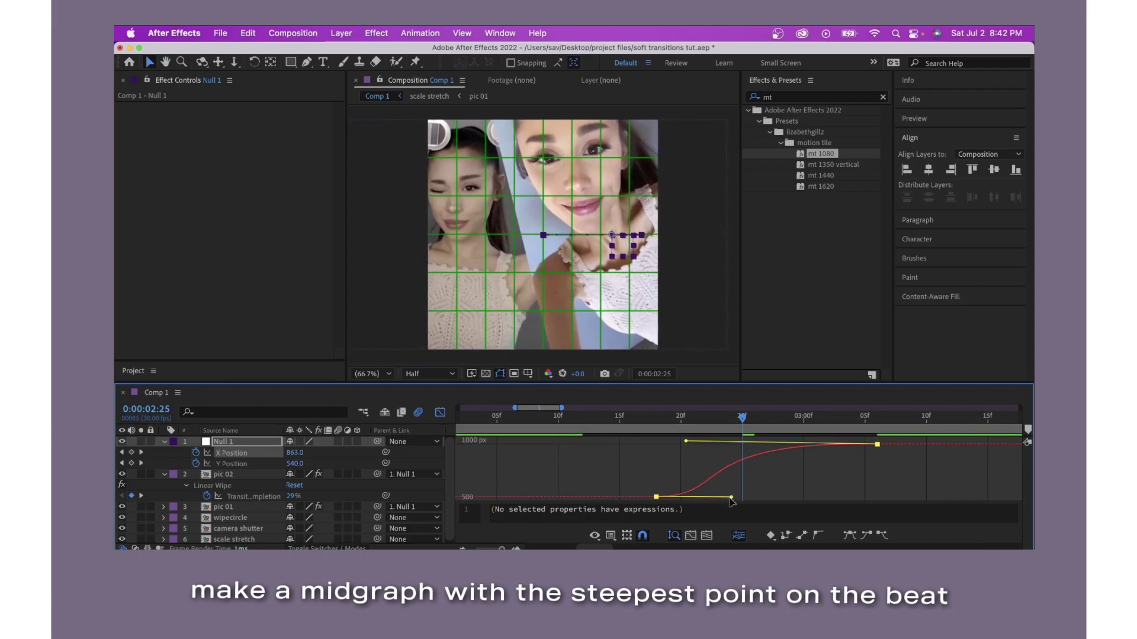
drag(736, 502, 785, 504)
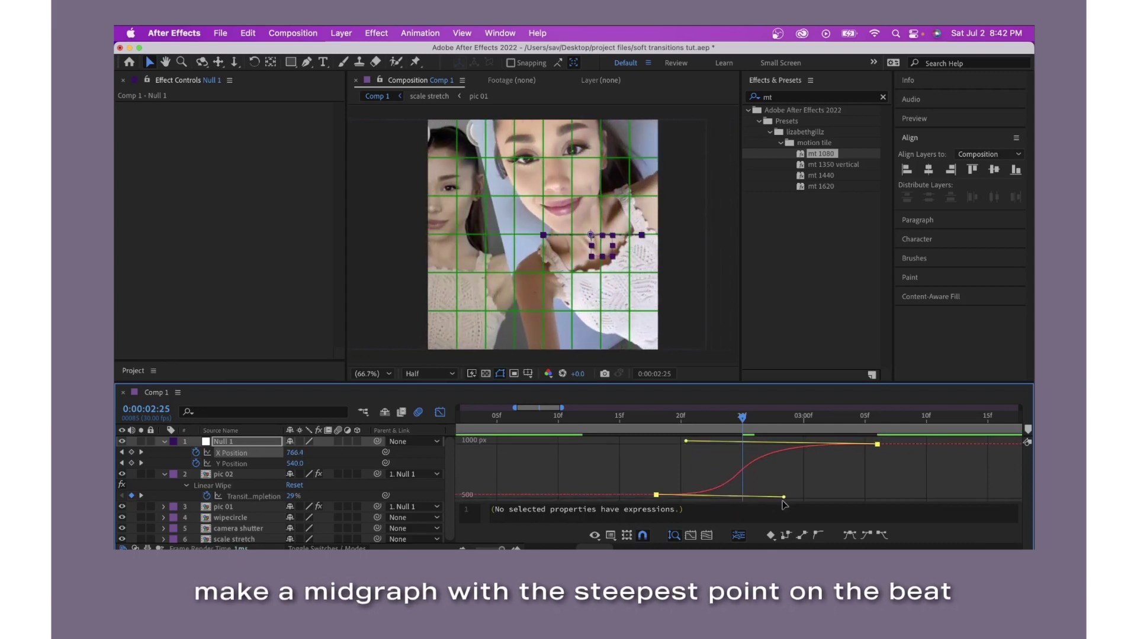
Preview and fine-tune the X Position easing at both keyframes around the 2:25 beat.
key(space)
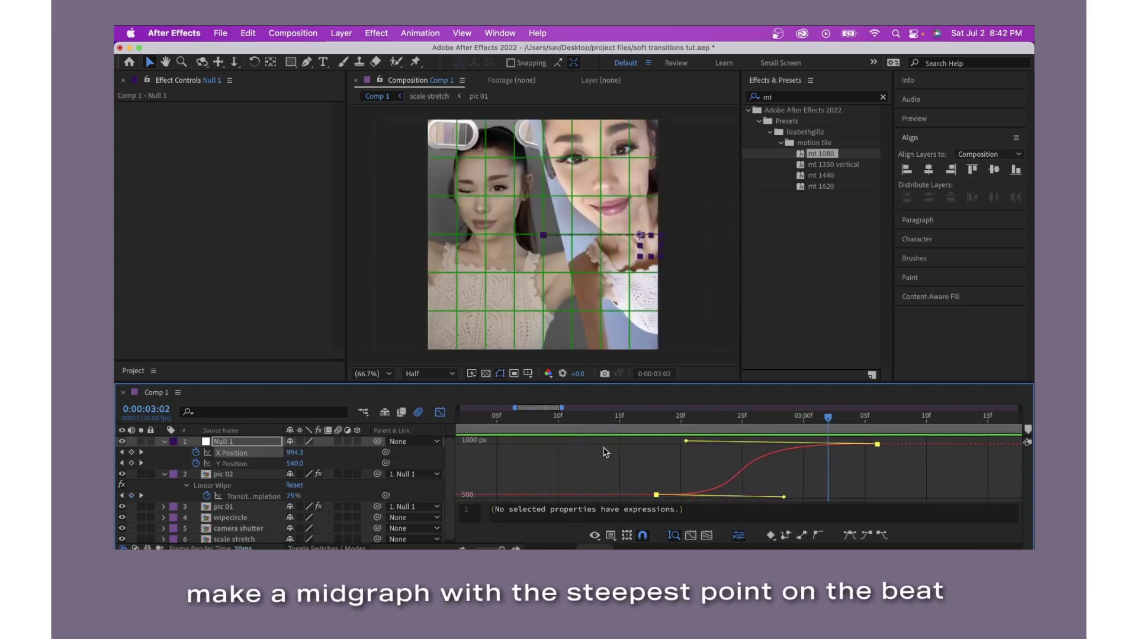
click(740, 425)
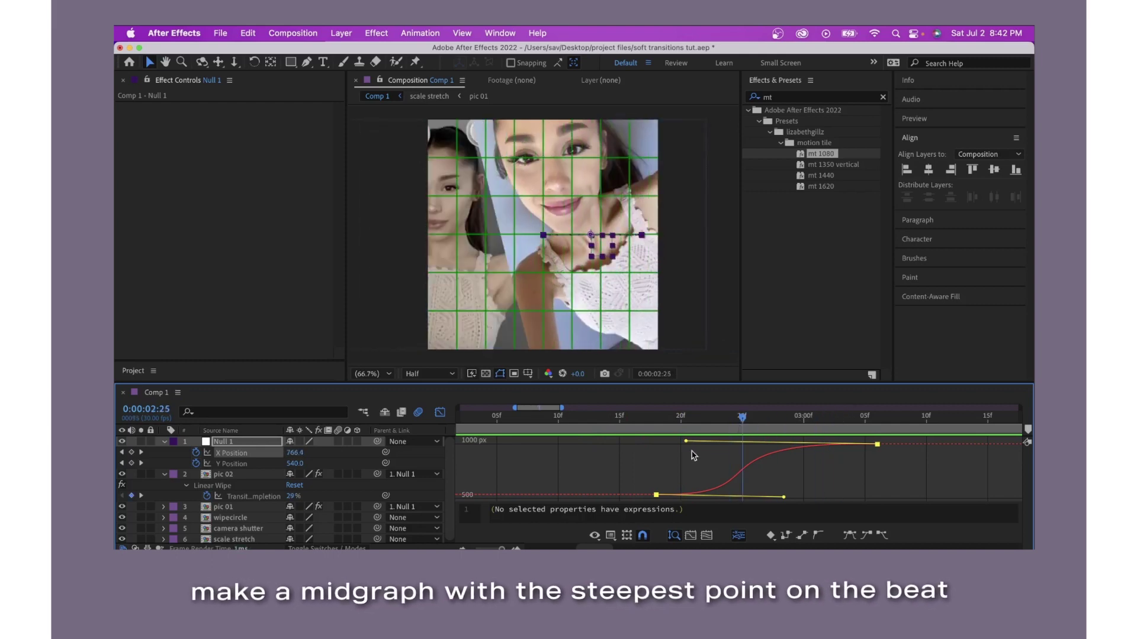
drag(685, 442, 716, 441)
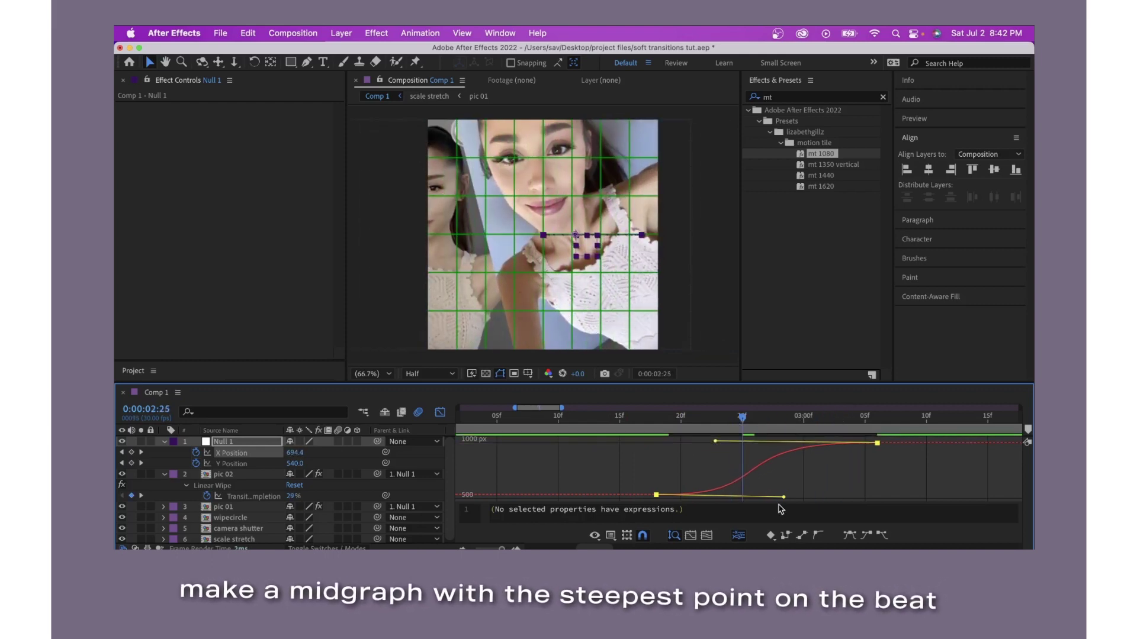
drag(783, 497, 767, 497)
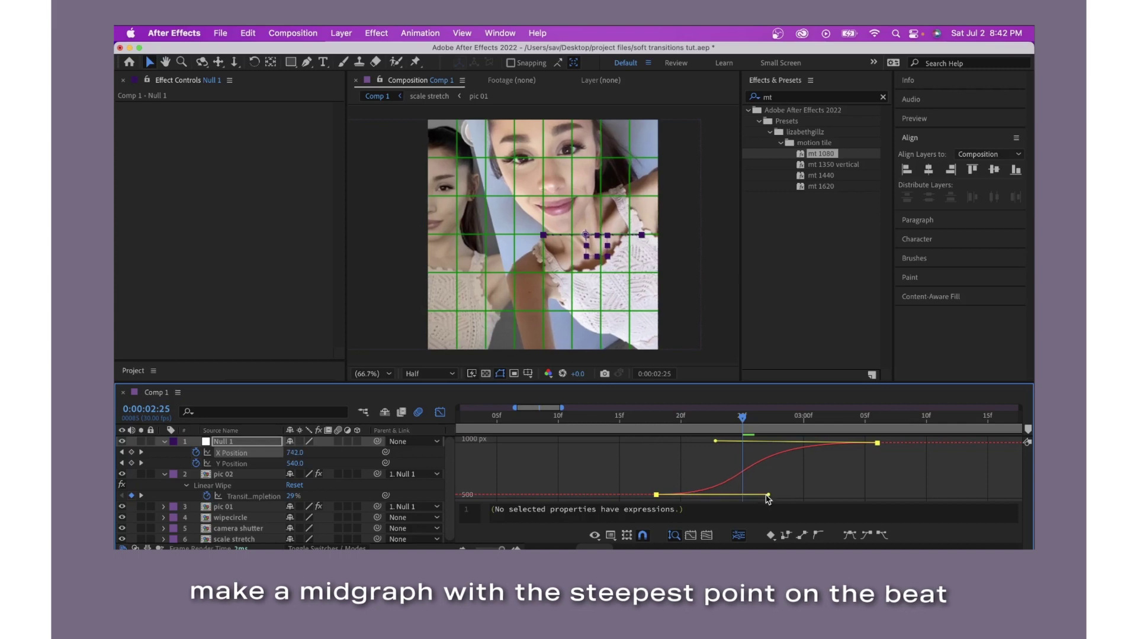
click(439, 413)
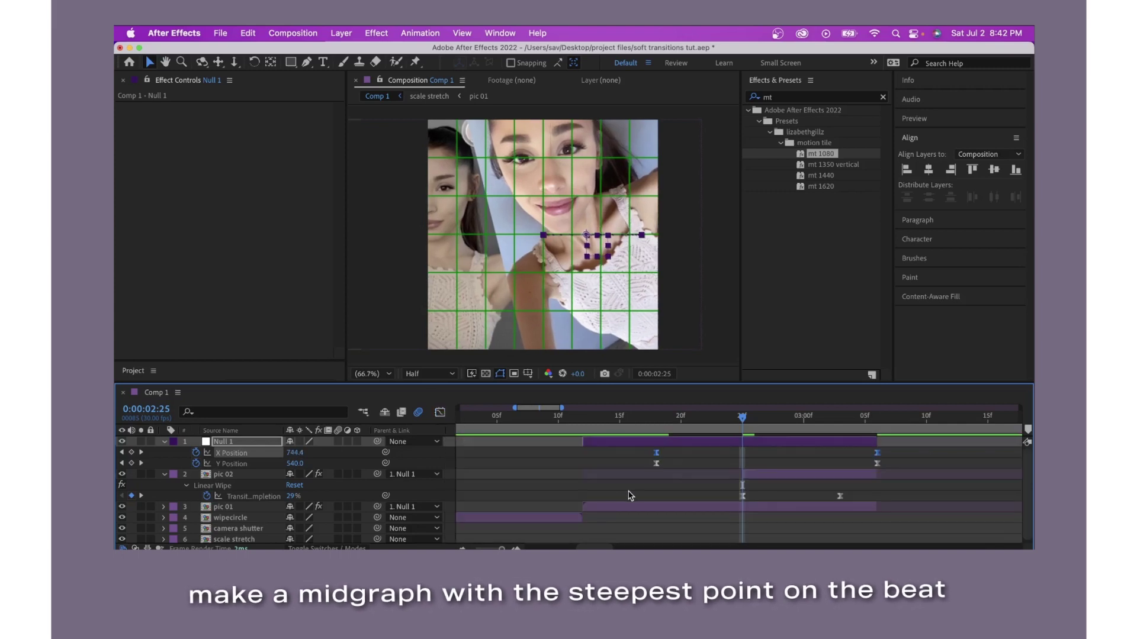
Raise pic 02's Linear Wipe Transition Completion at 2:25 to 42%.
drag(734, 423, 833, 427)
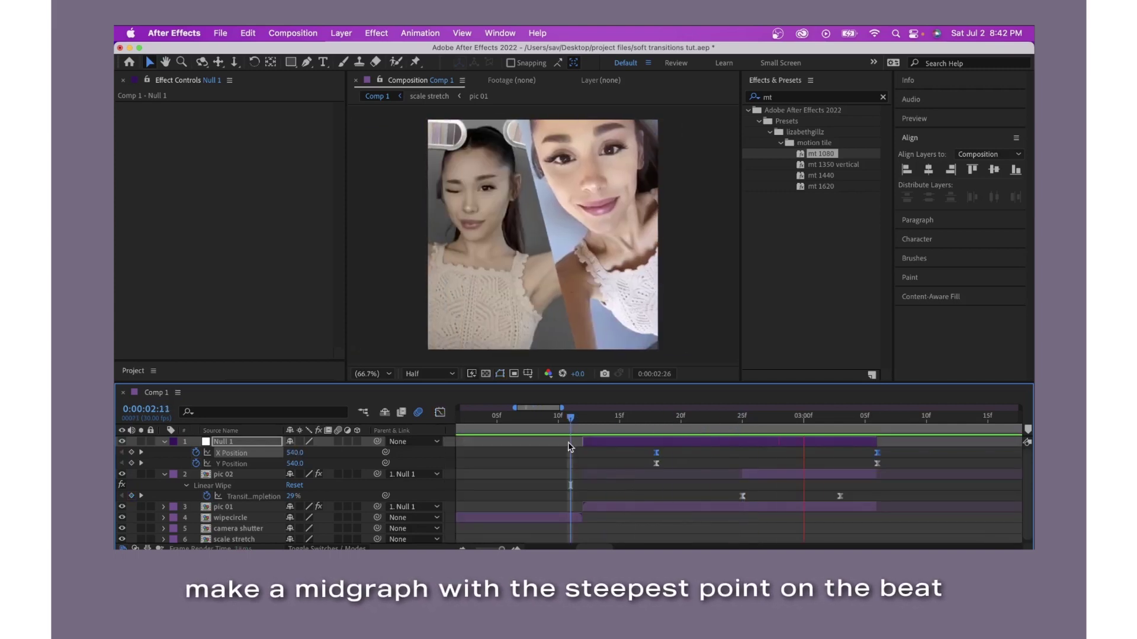
key(space)
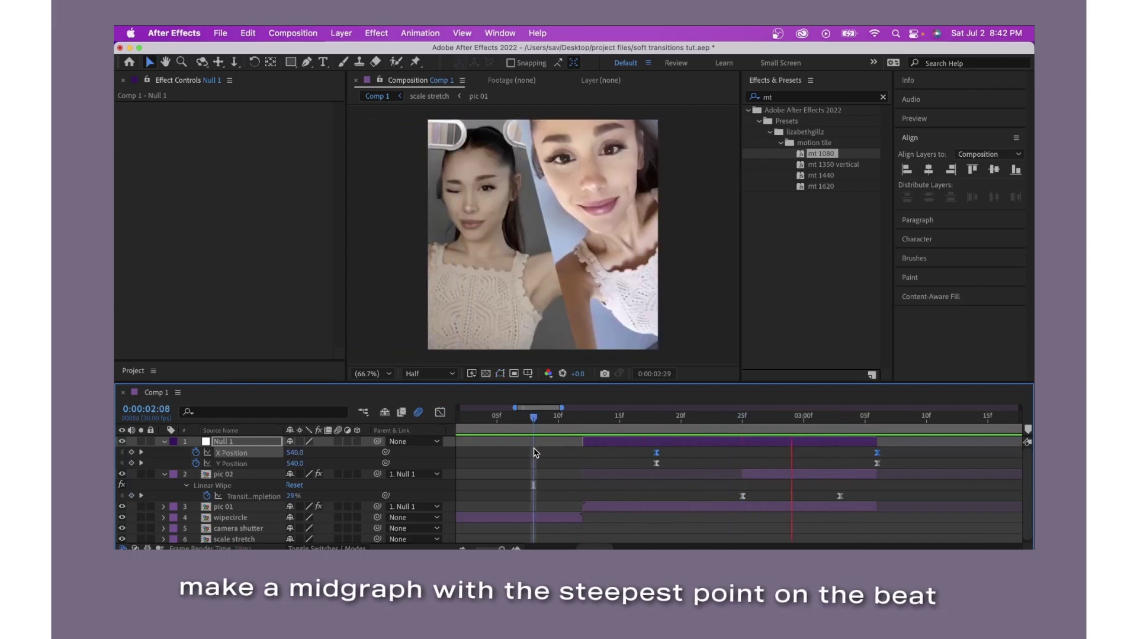
key(space)
drag(855, 425, 742, 423)
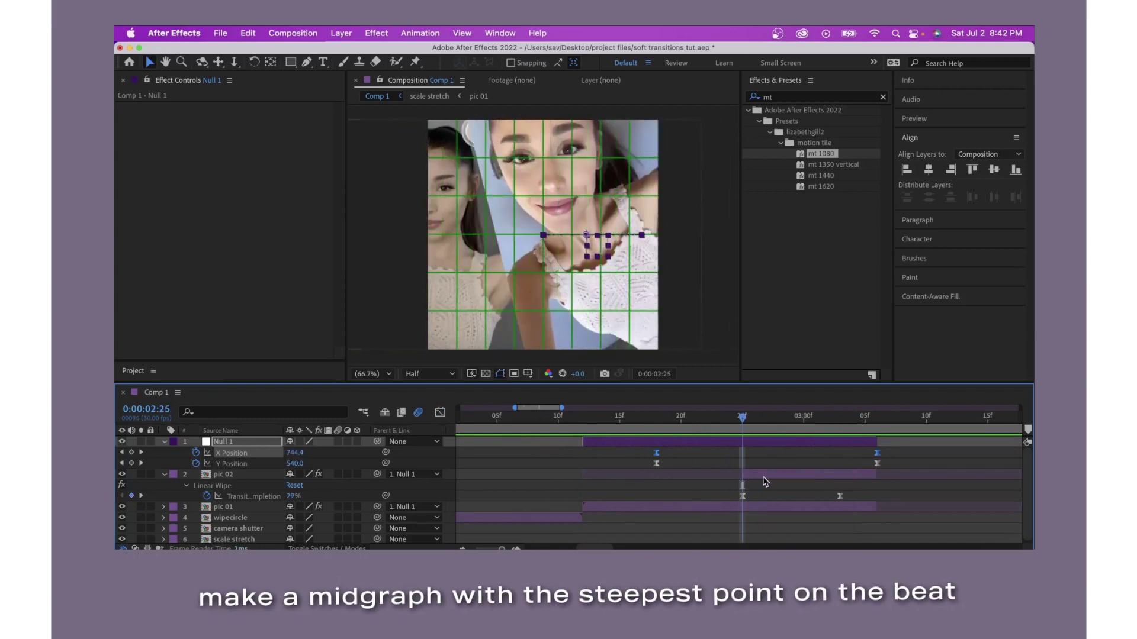
click(742, 496)
drag(247, 120, 247, 119)
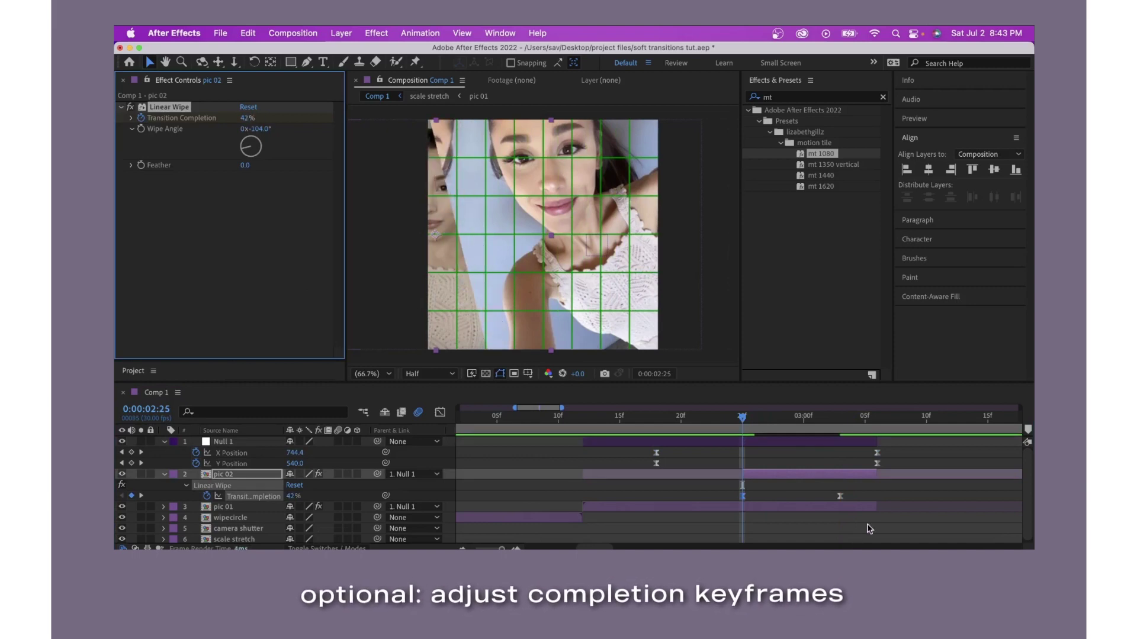
Review the Transition Completion curve and preview the wipe from the transition's start.
click(864, 500)
click(440, 412)
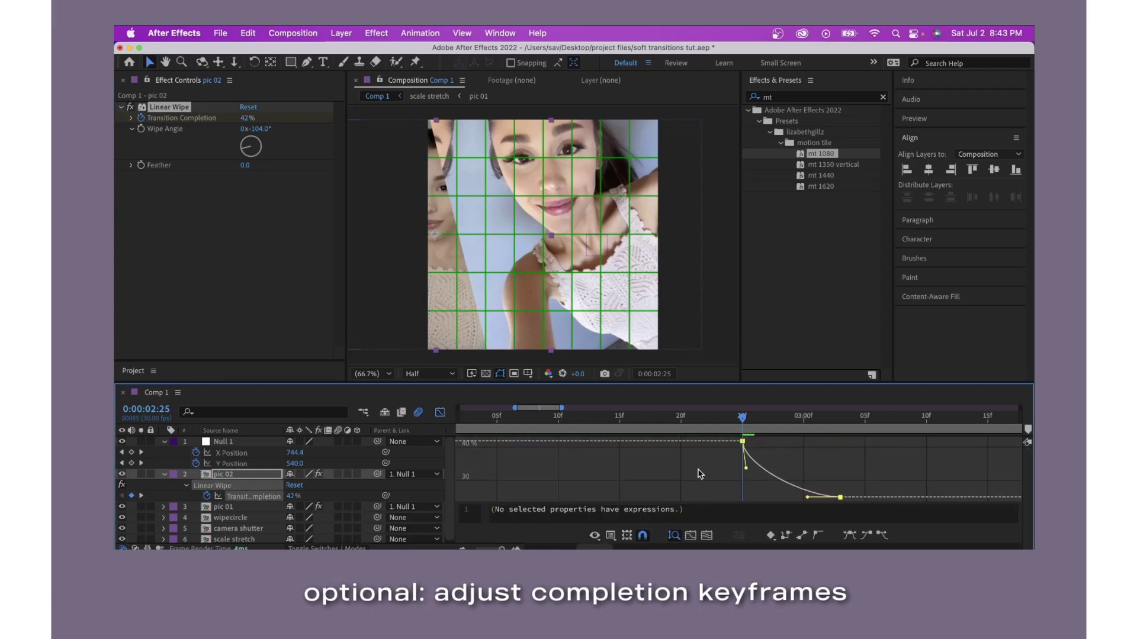
key(space)
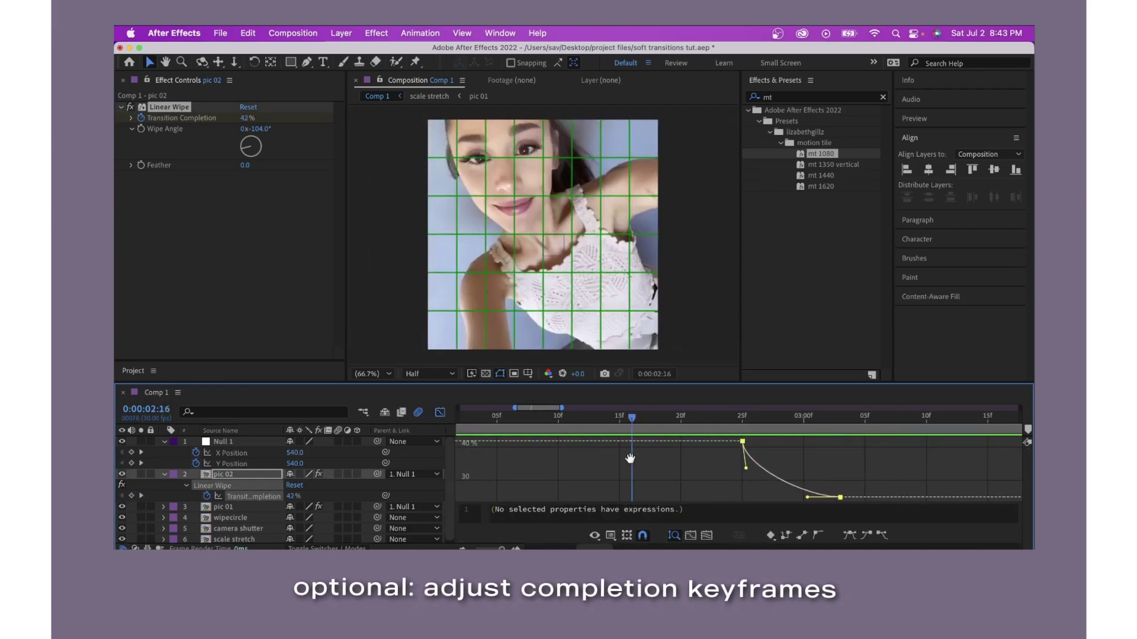
click(441, 413)
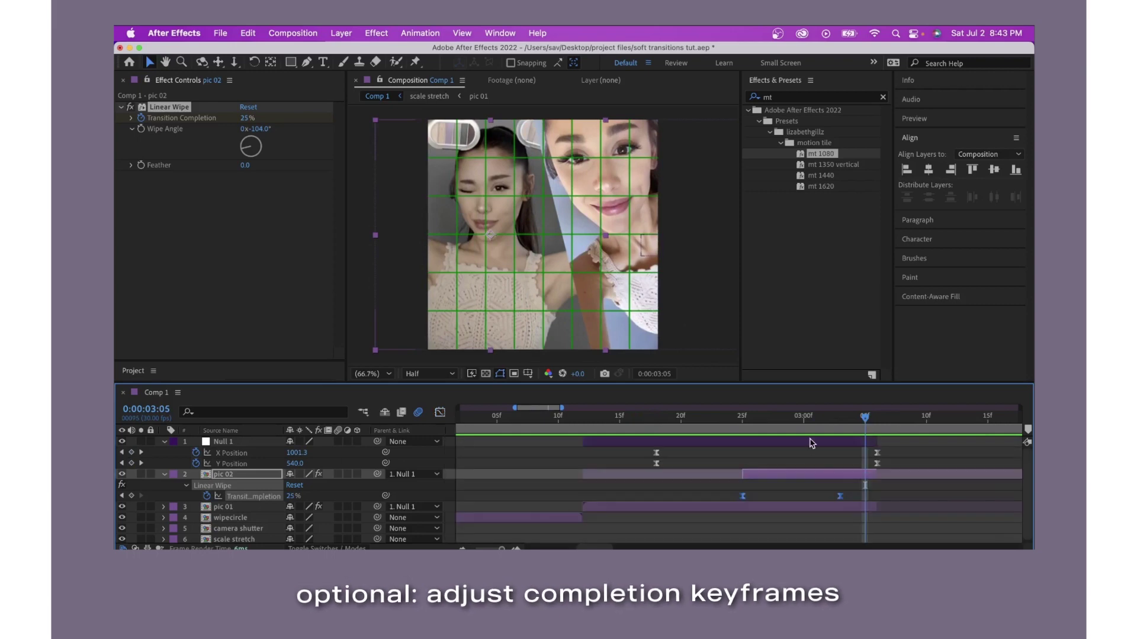
drag(864, 450, 571, 456)
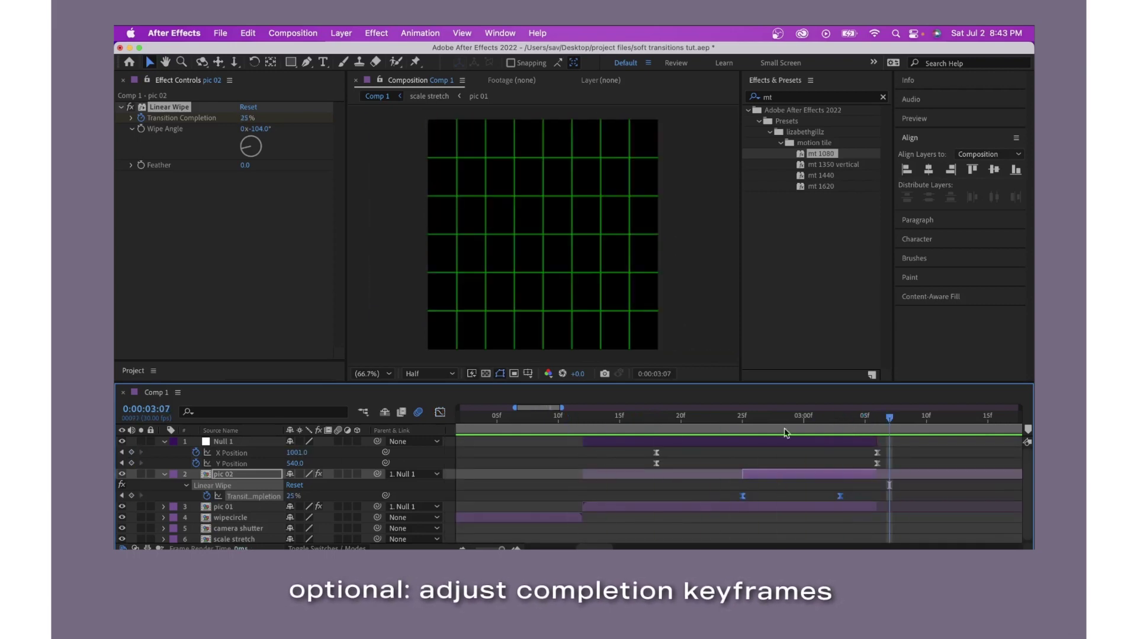
drag(890, 427, 590, 487)
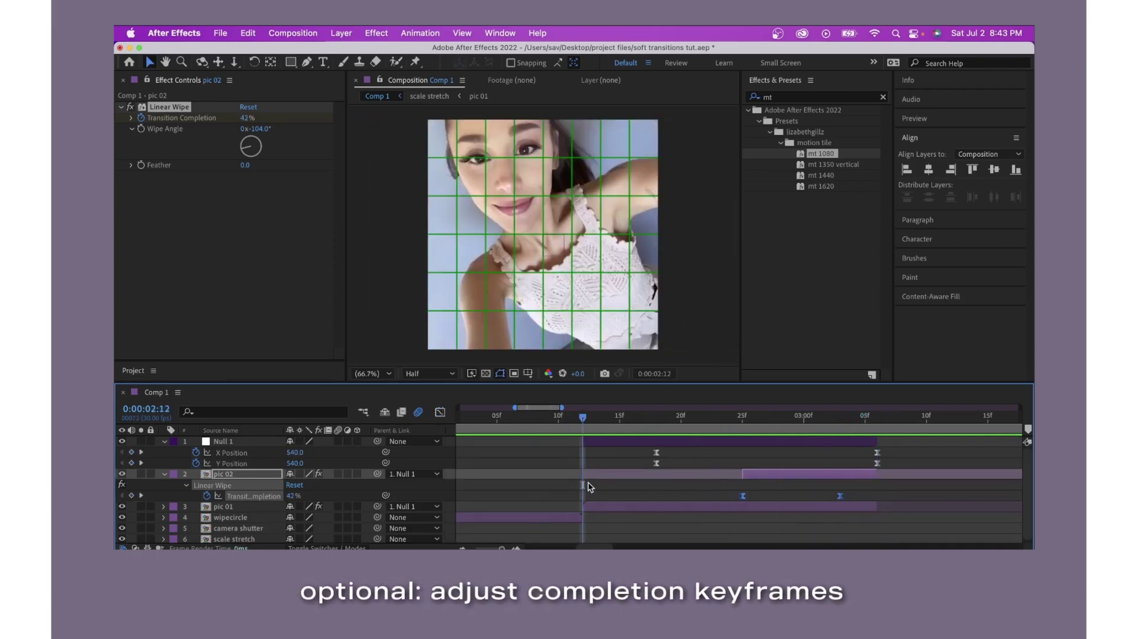
key(space)
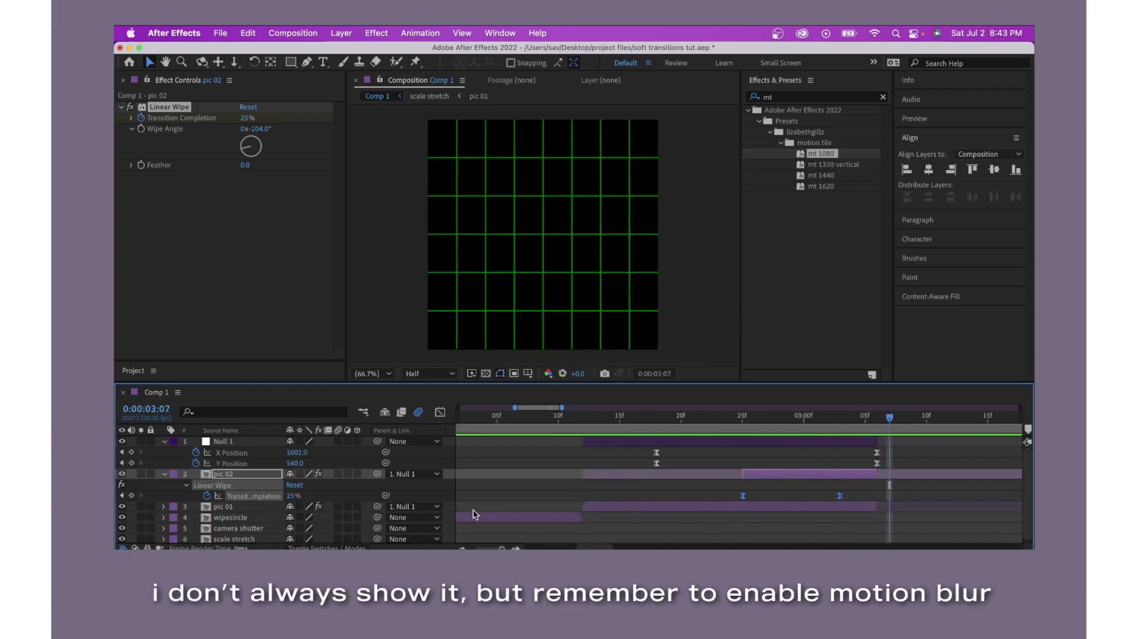
Enable motion blur on pic 02 and collapse the Null 1 and pic 02 layers.
click(339, 474)
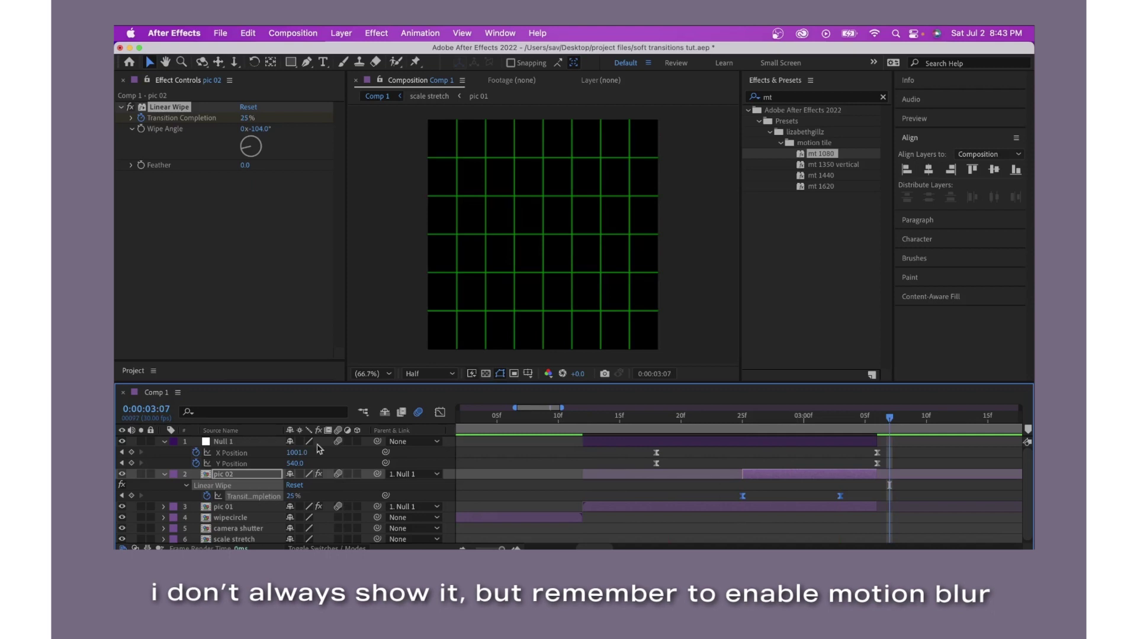
click(164, 441)
click(164, 453)
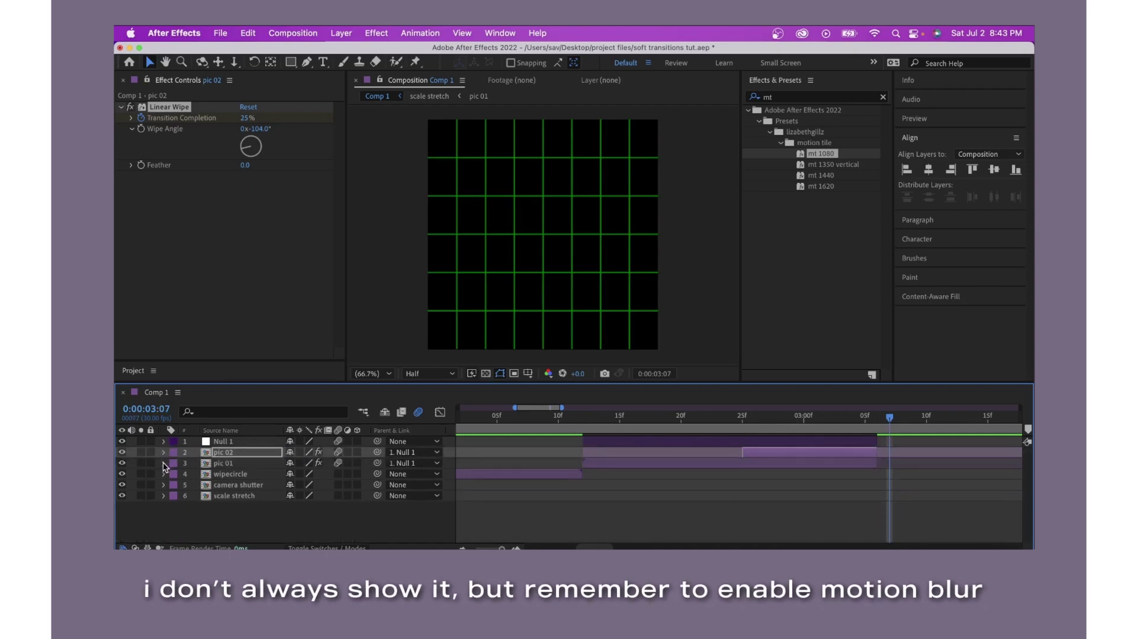
drag(888, 418, 587, 418)
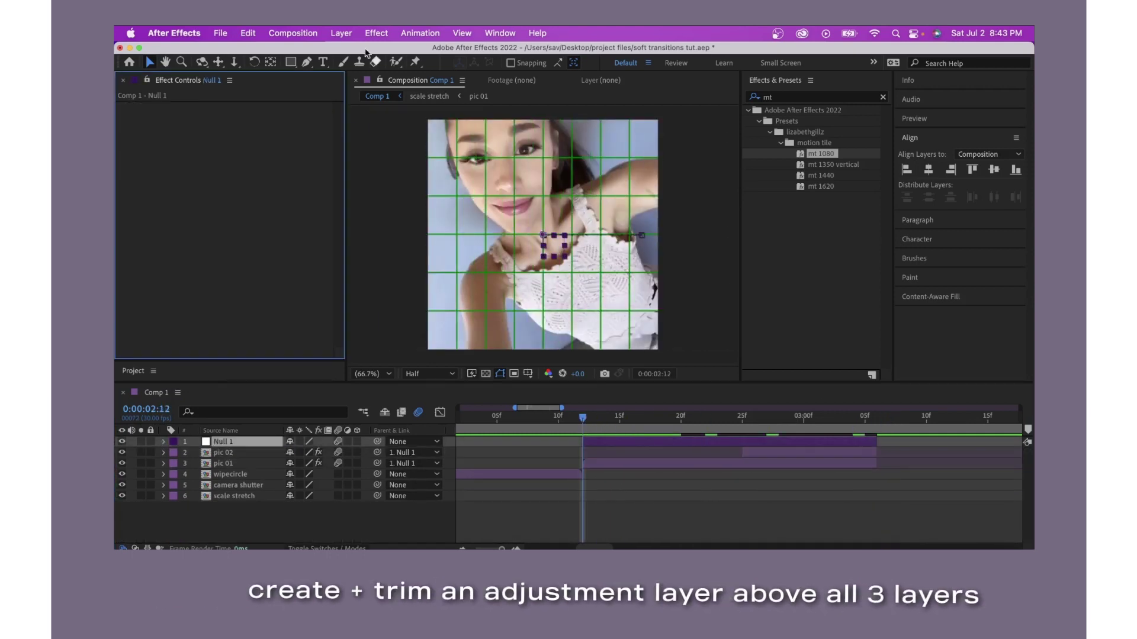
Create an adjustment layer and trim it to the transition span, 2:12 to 3:06.
click(341, 32)
mouse_move(403, 52)
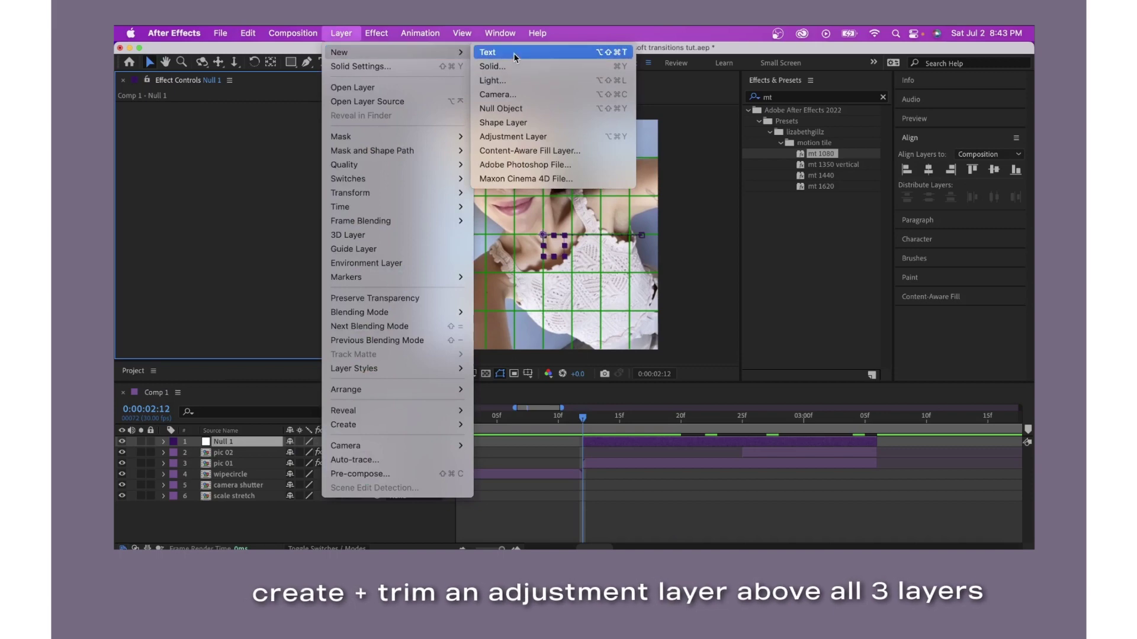
click(520, 137)
key(ctrl+shift+d)
click(541, 454)
key(Delete)
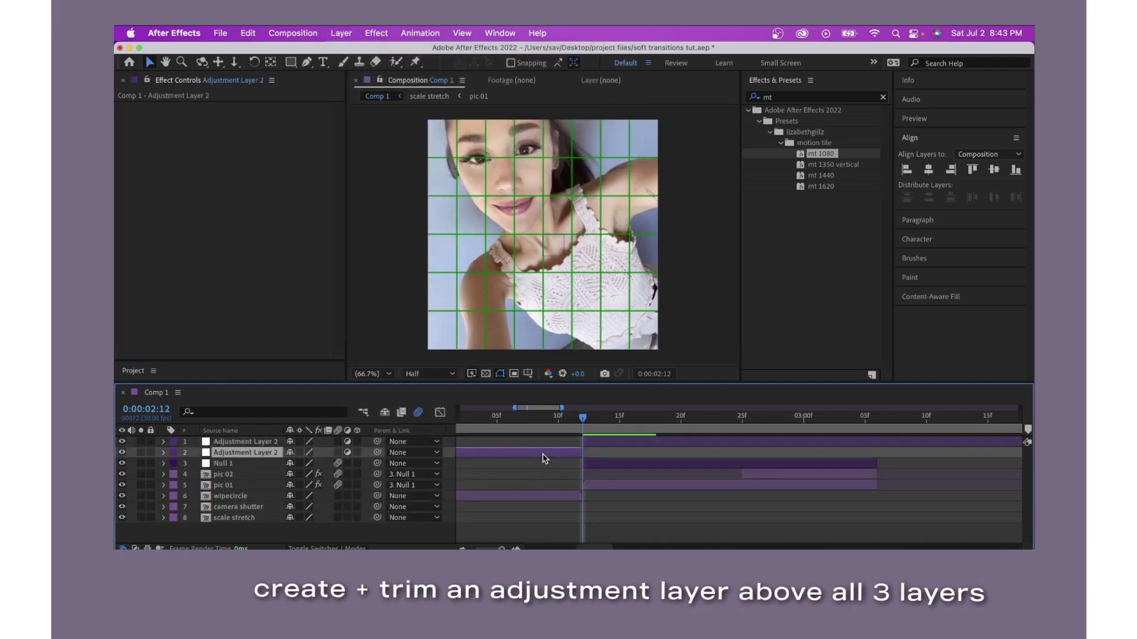
drag(622, 426, 877, 450)
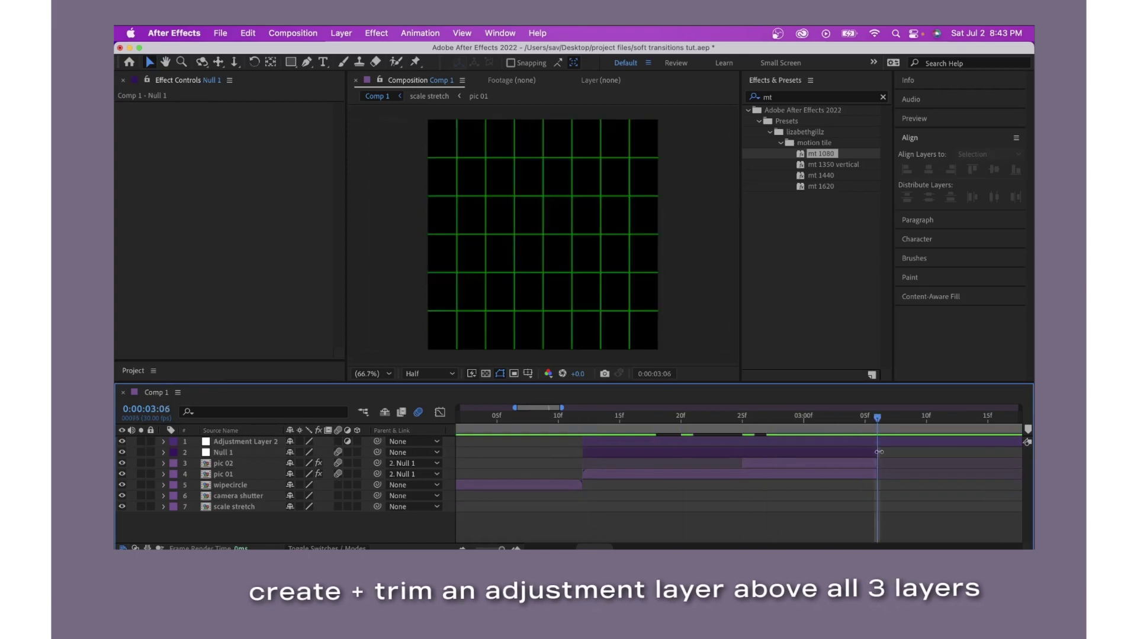
click(878, 444)
key(ctrl+shift+d)
key(Delete)
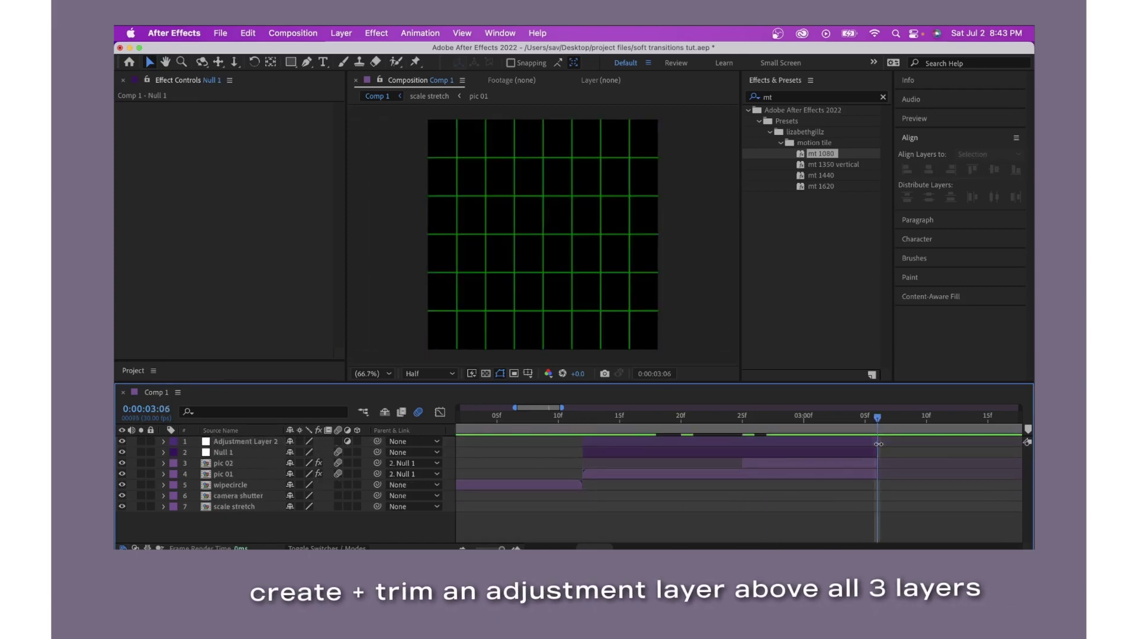
Apply Wave Warp to the trimmed adjustment layer with Wave Type set to Smooth Noise.
drag(877, 420, 742, 418)
click(748, 448)
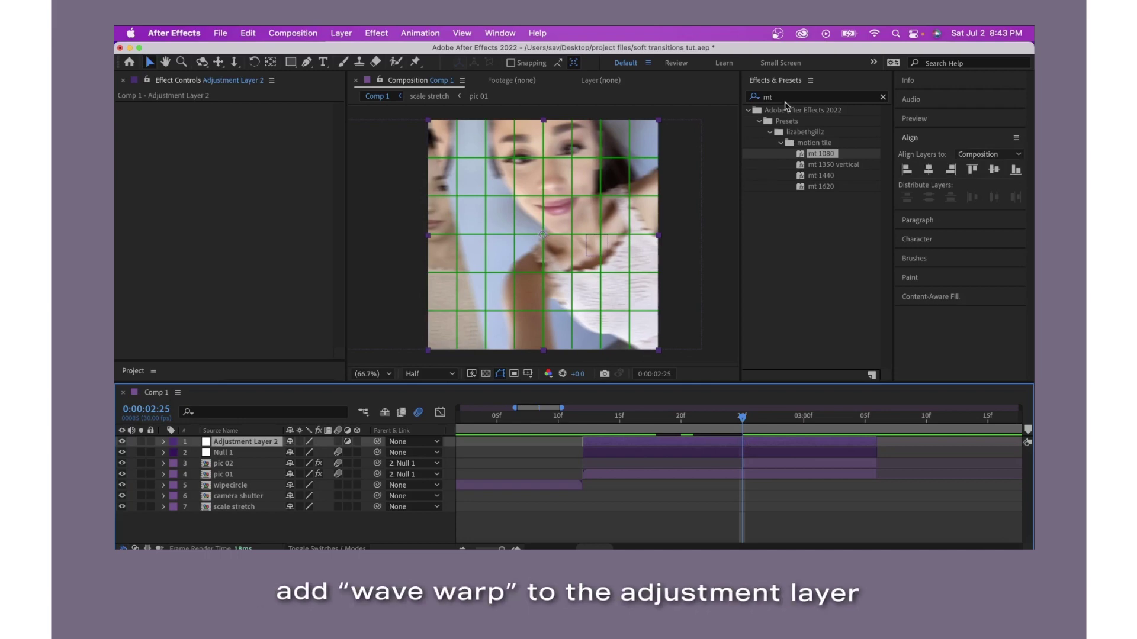
double_click(782, 97)
text(wave wa)
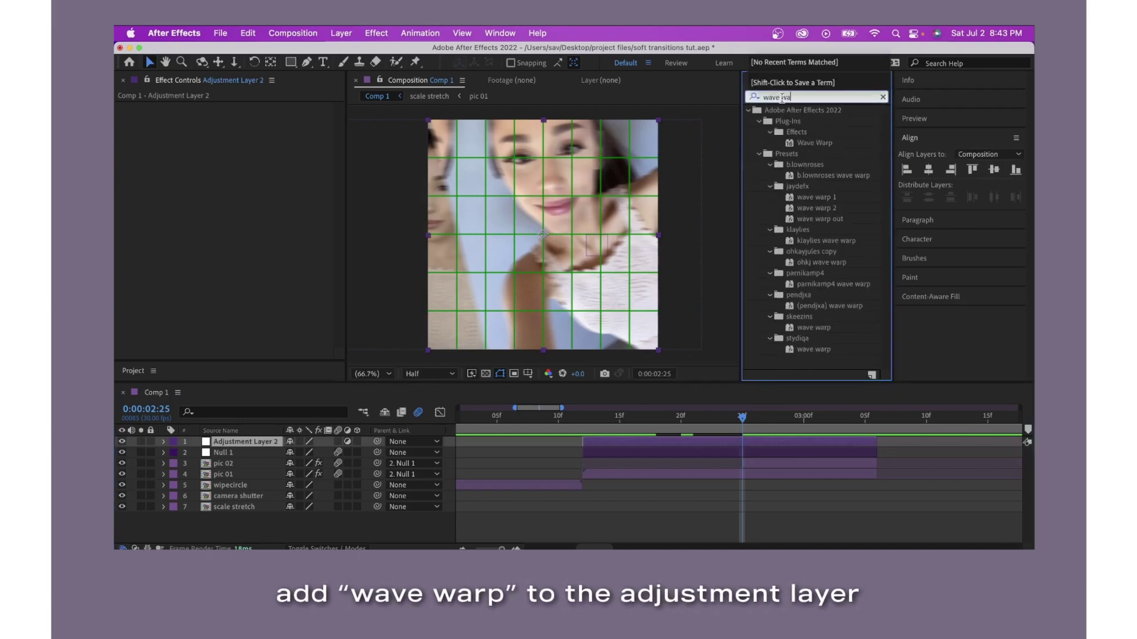
double_click(815, 143)
click(287, 118)
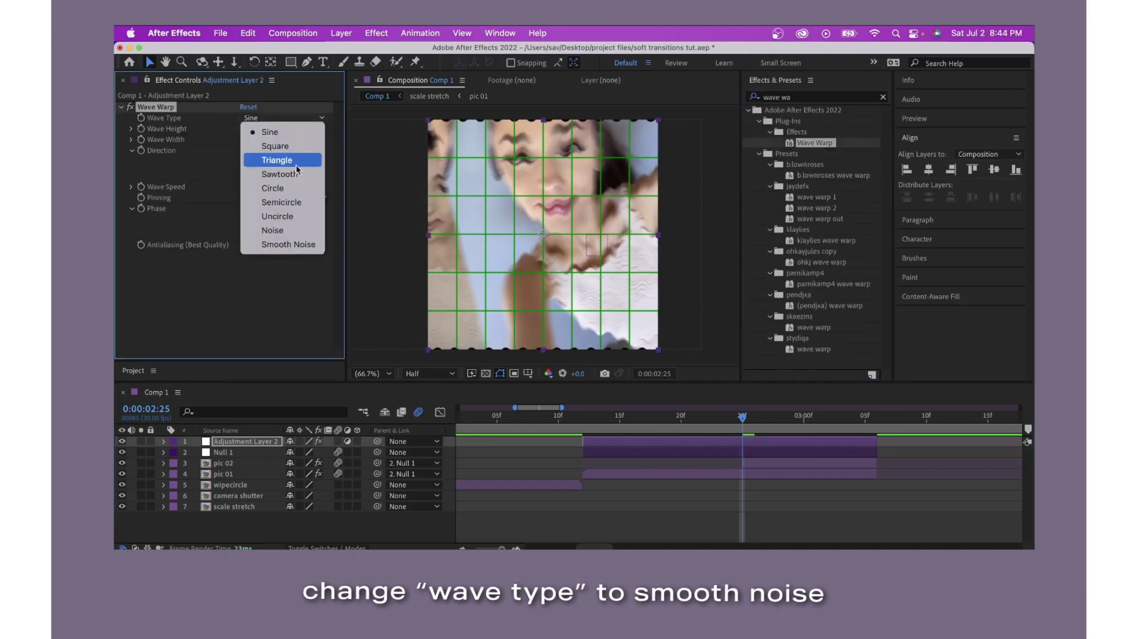
click(289, 244)
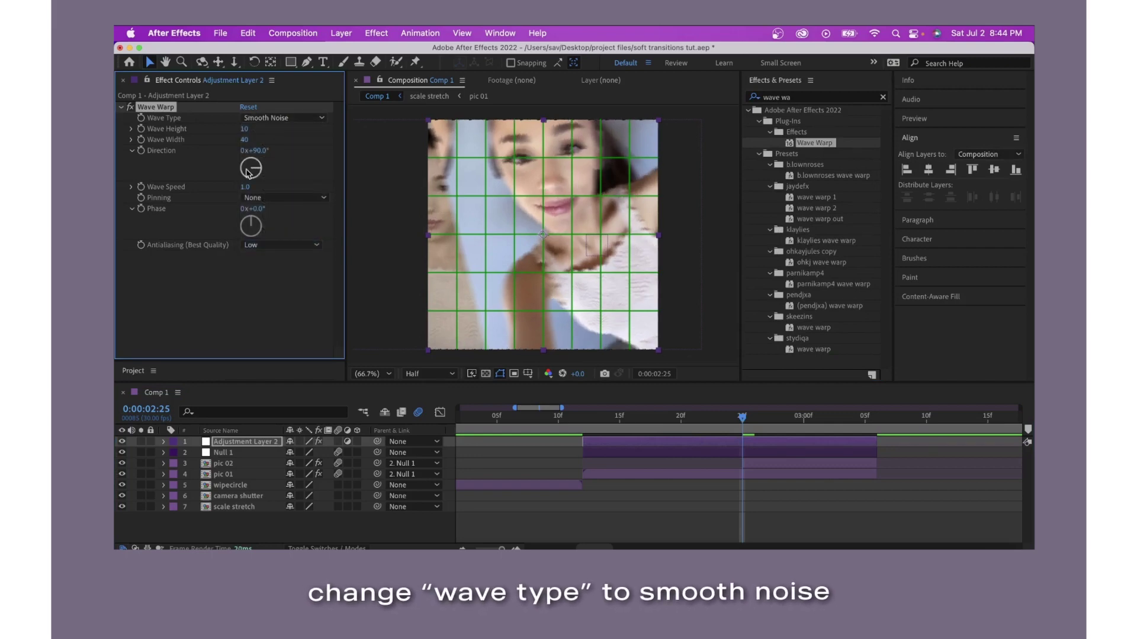
Keyframe Wave Height 450, Direction 0° and Wave Width 95 at 2:25.
click(245, 129)
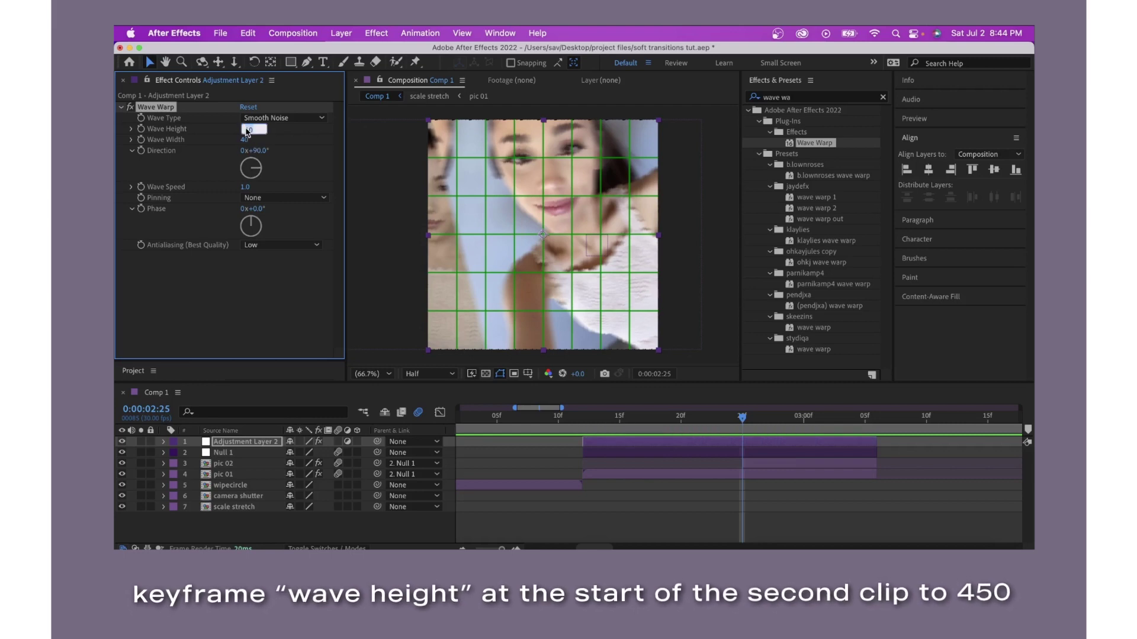
text(450)
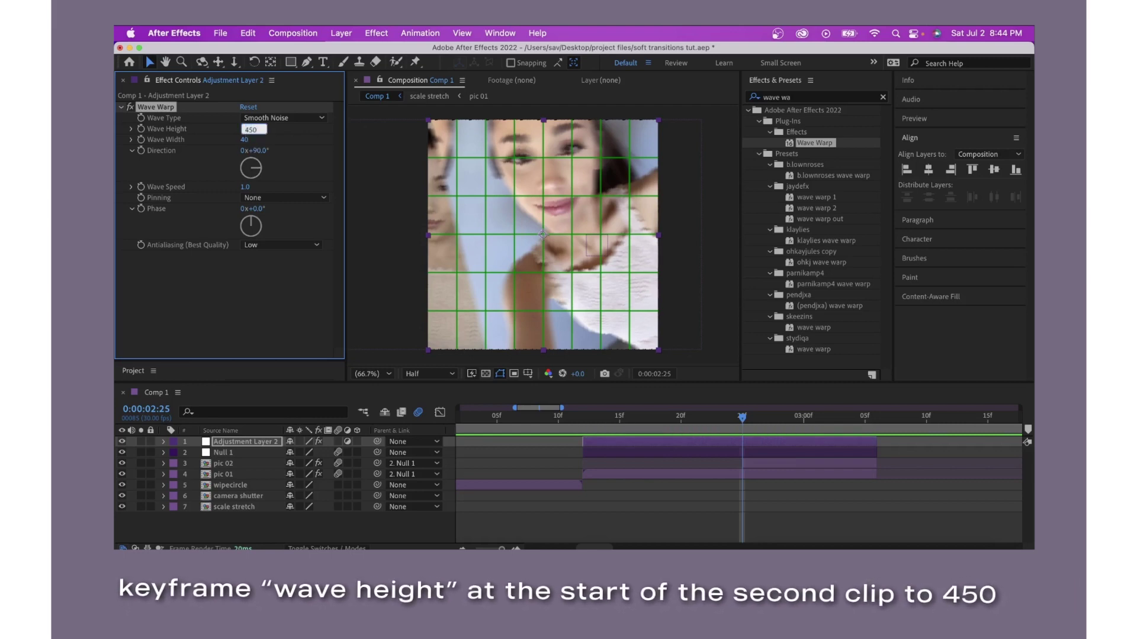
key(Return)
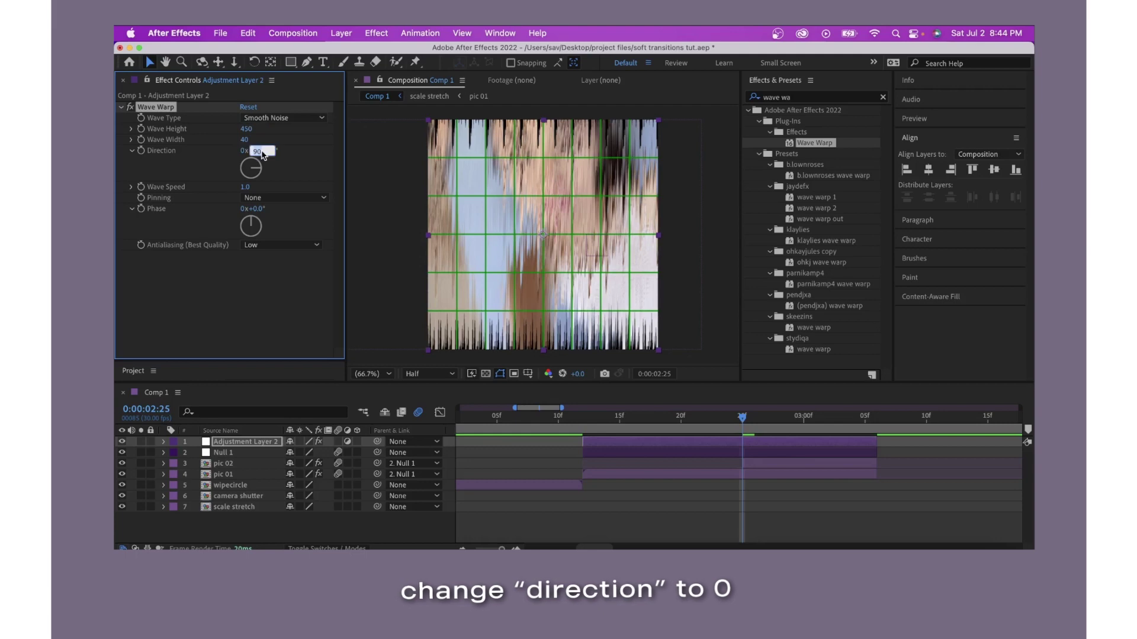
text(0)
key(Return)
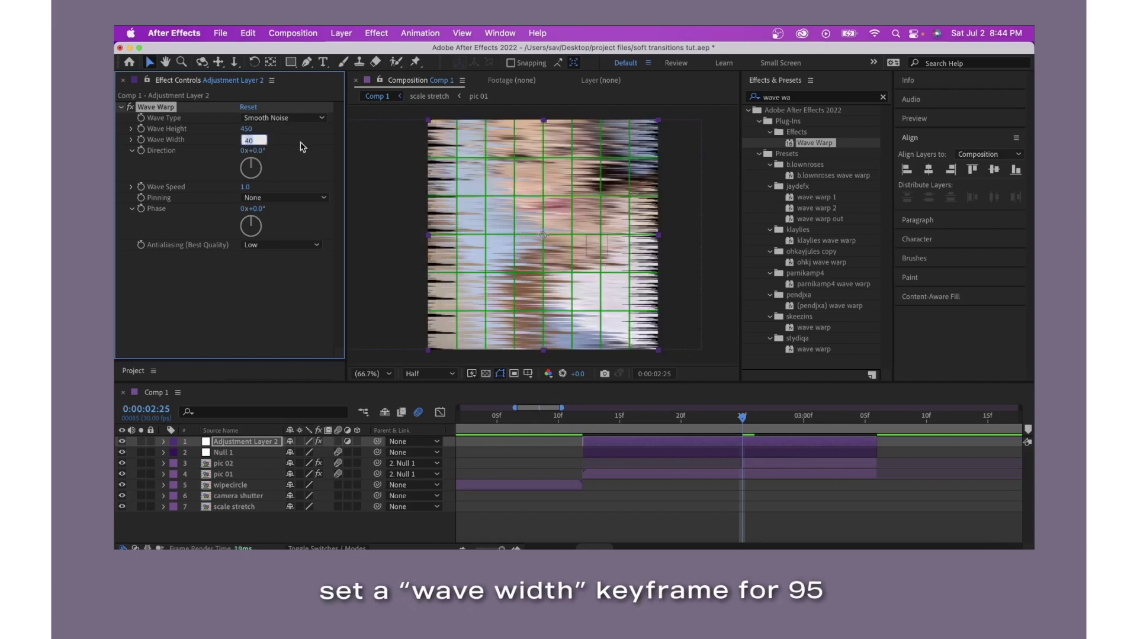
text(95)
key(Return)
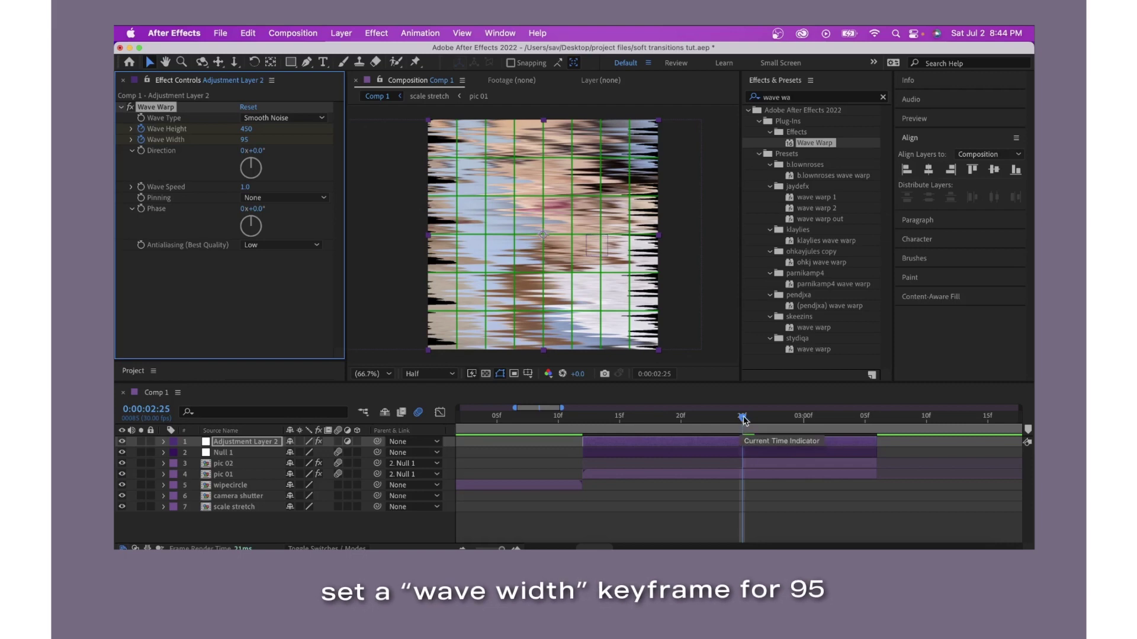
At 3:06, set Wave Height to 0.
drag(744, 421, 878, 418)
click(248, 129)
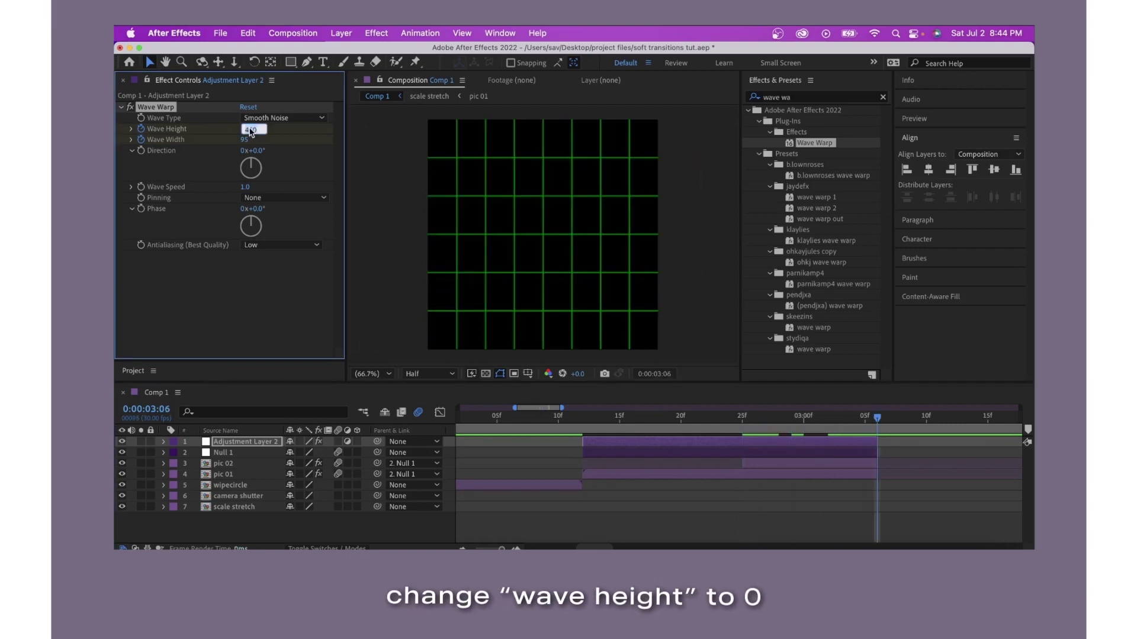
text(0)
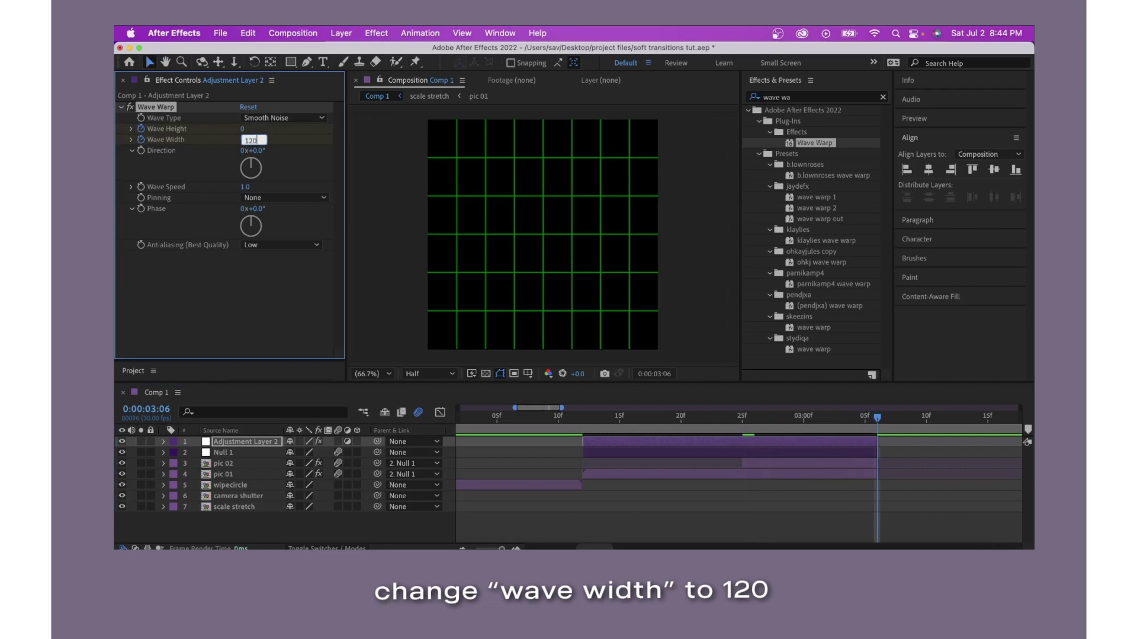
text(u)
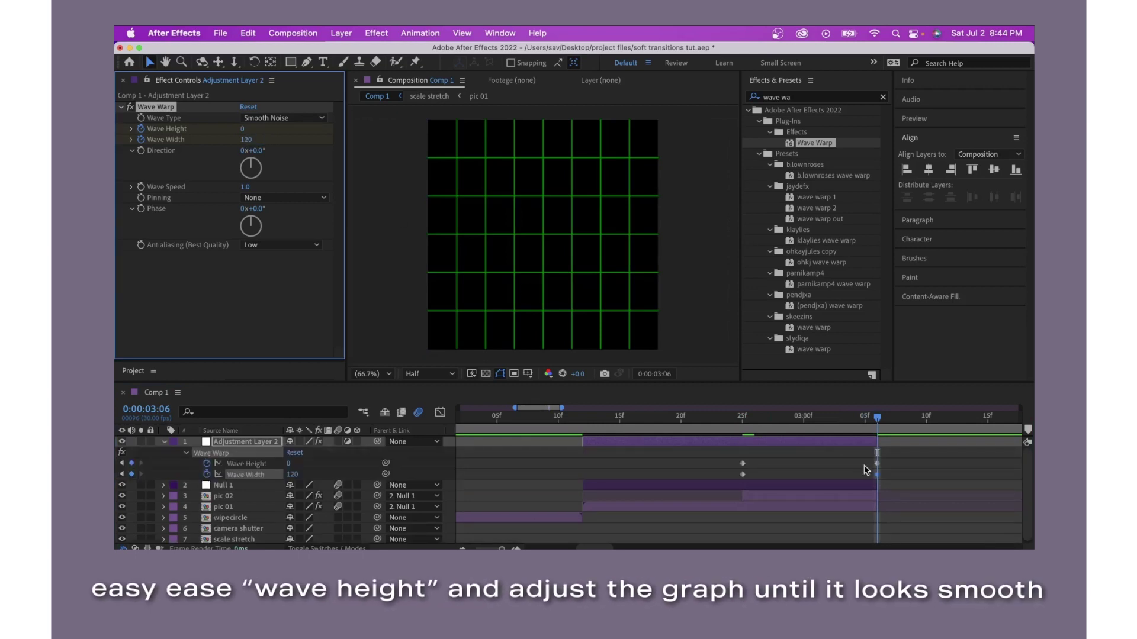
Easy-ease the Wave Height keyframes and steepen the start of their graph curve.
click(887, 467)
drag(886, 467, 715, 471)
key(F9)
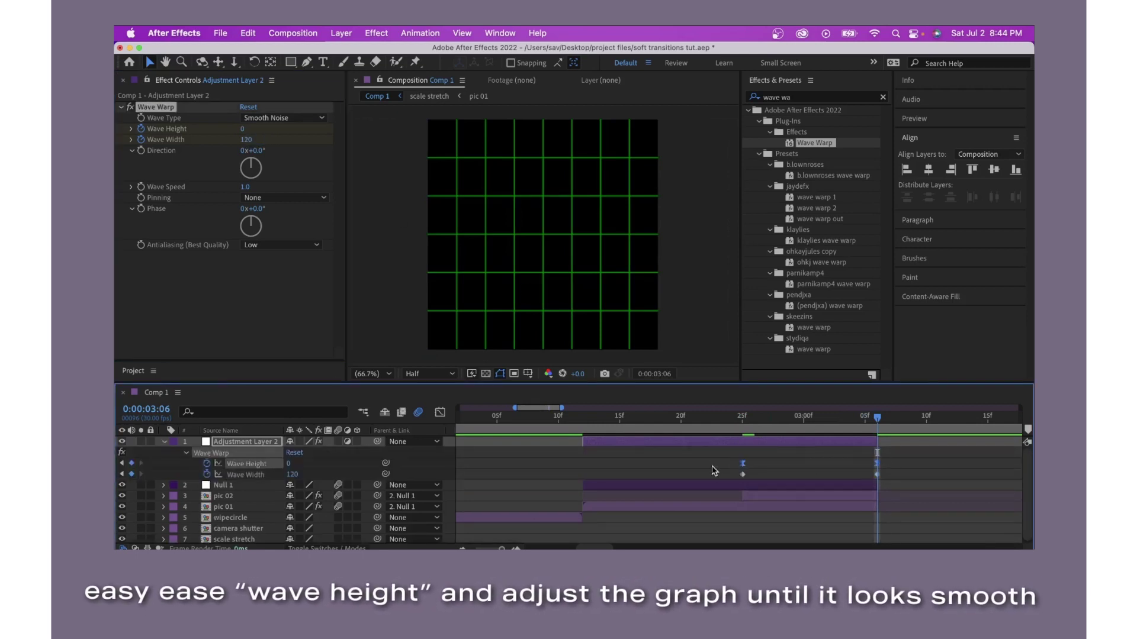
key(shift+F3)
click(799, 461)
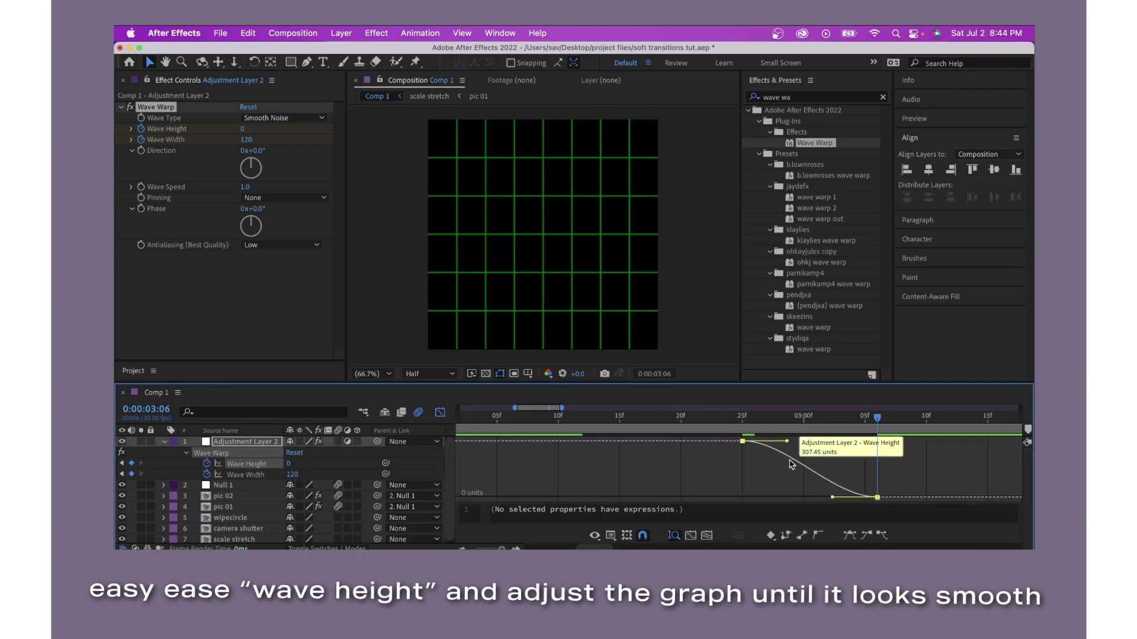
drag(787, 441, 745, 474)
key(space)
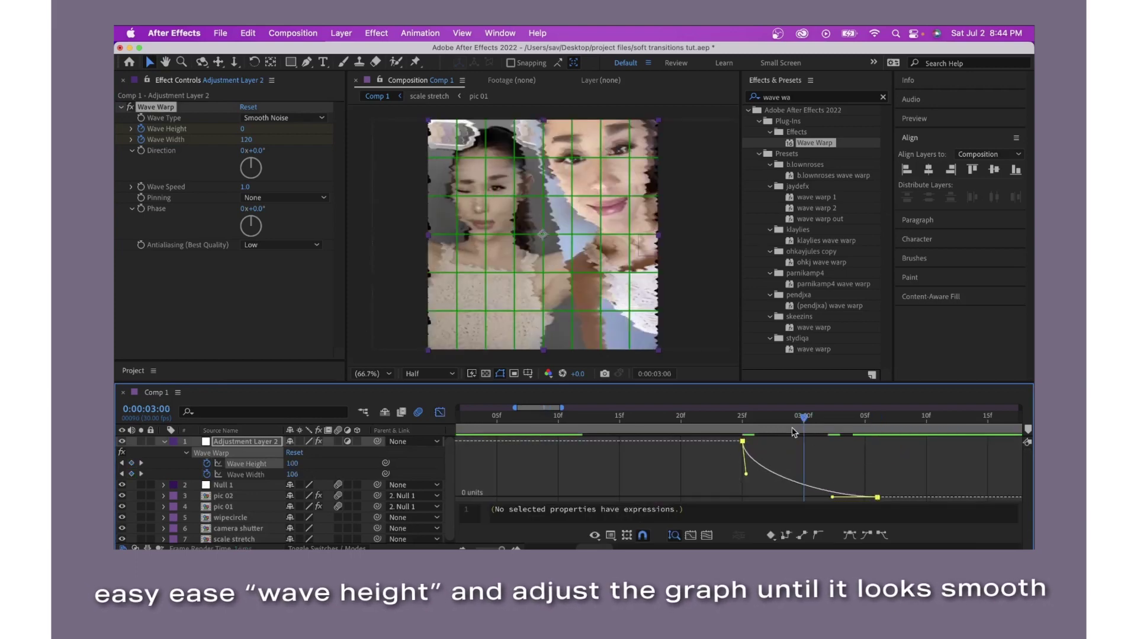
click(742, 424)
click(440, 413)
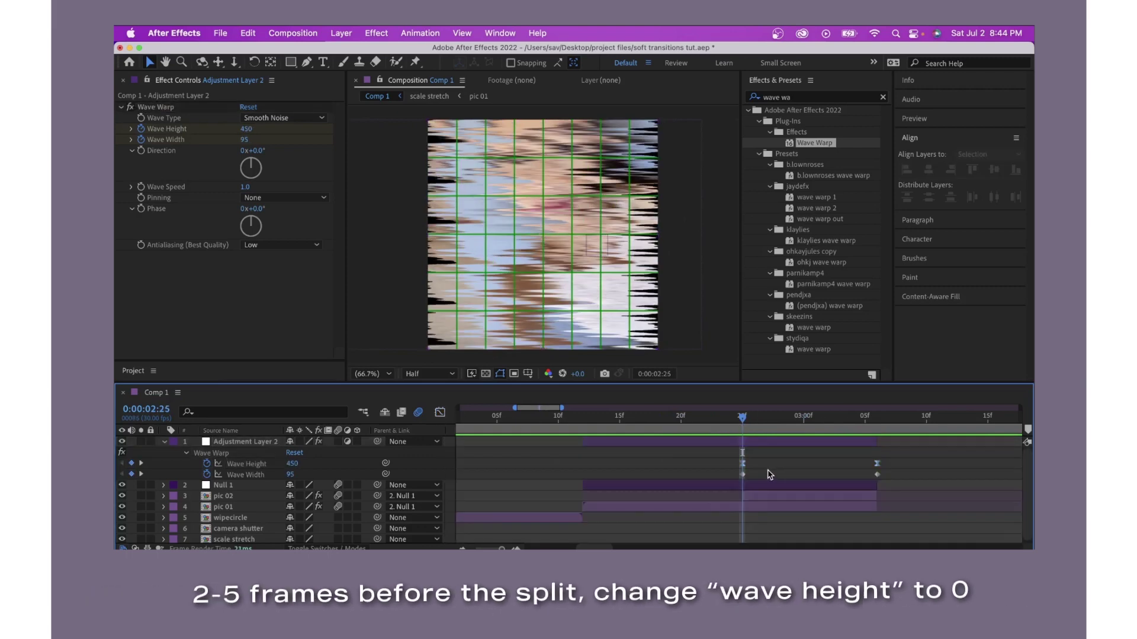
Add a Wave Height keyframe of 0 at 2:22 and preview the transition.
key(Page_Up)
key(Page_Up)
key(Page_Up)
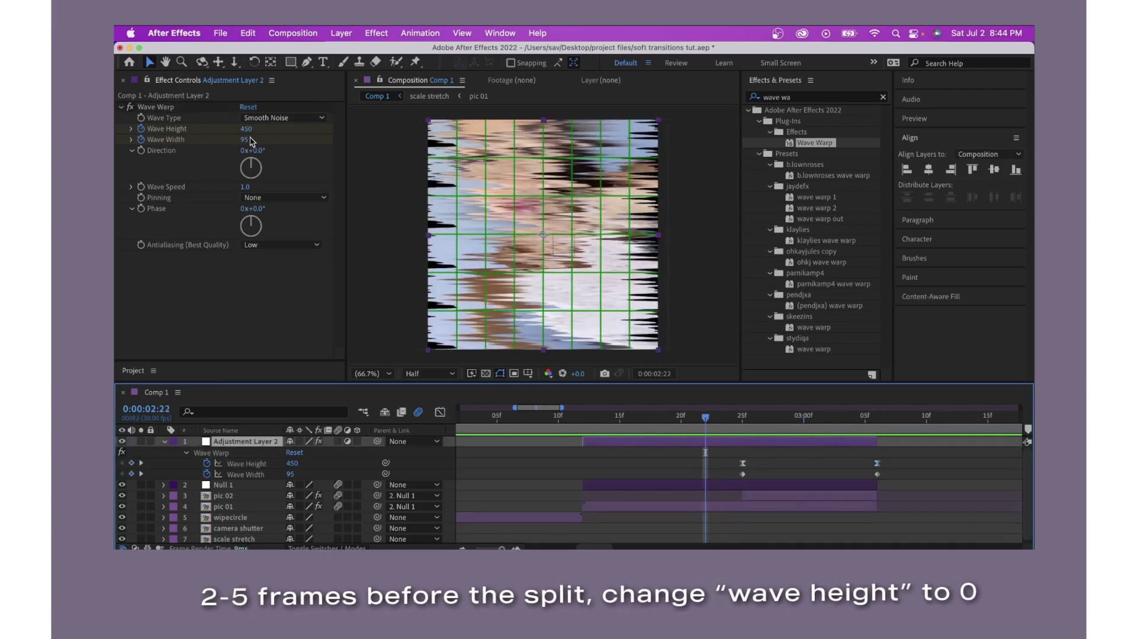
click(251, 130)
key(Return)
key(space)
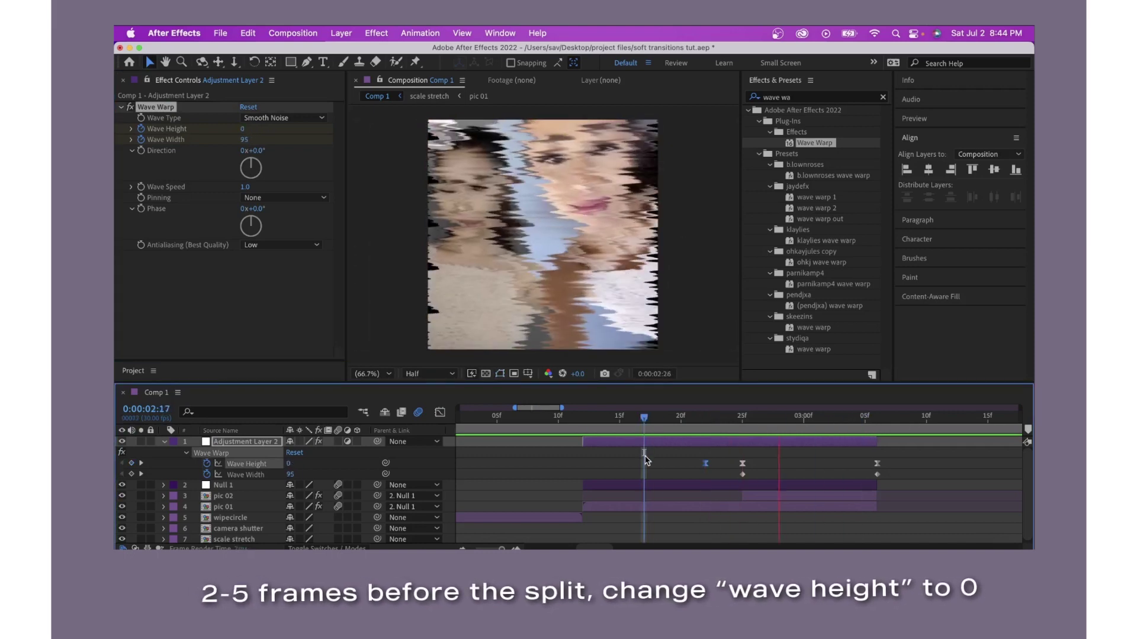
click(878, 418)
Soften the Wave Height curve's falloff toward 0 at 3:06, previewing the result.
drag(893, 472, 720, 461)
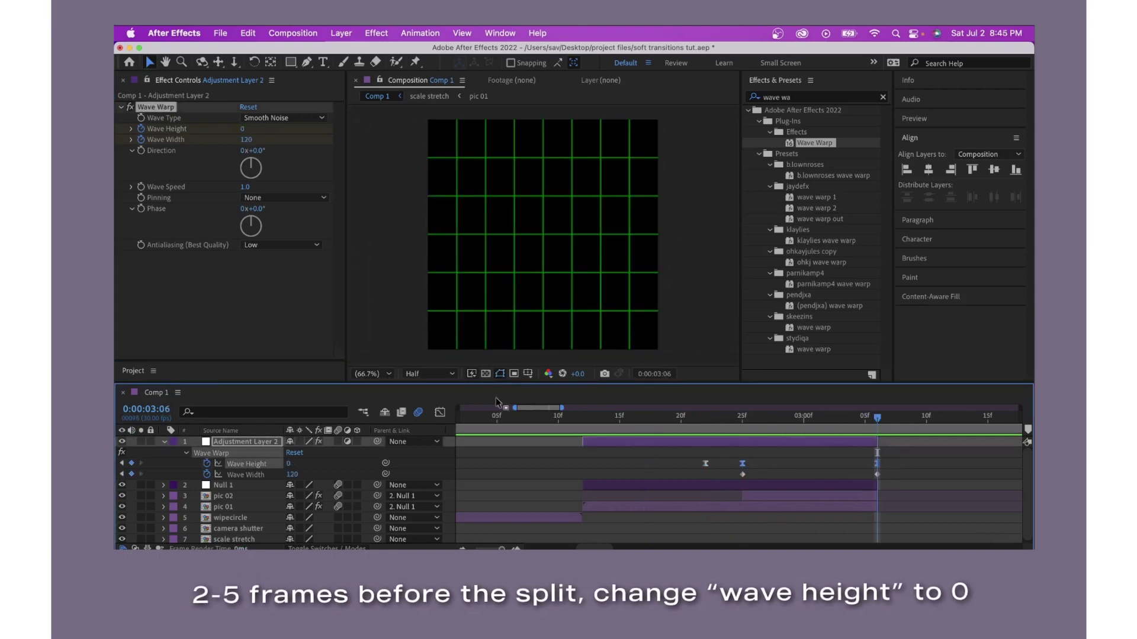
click(439, 413)
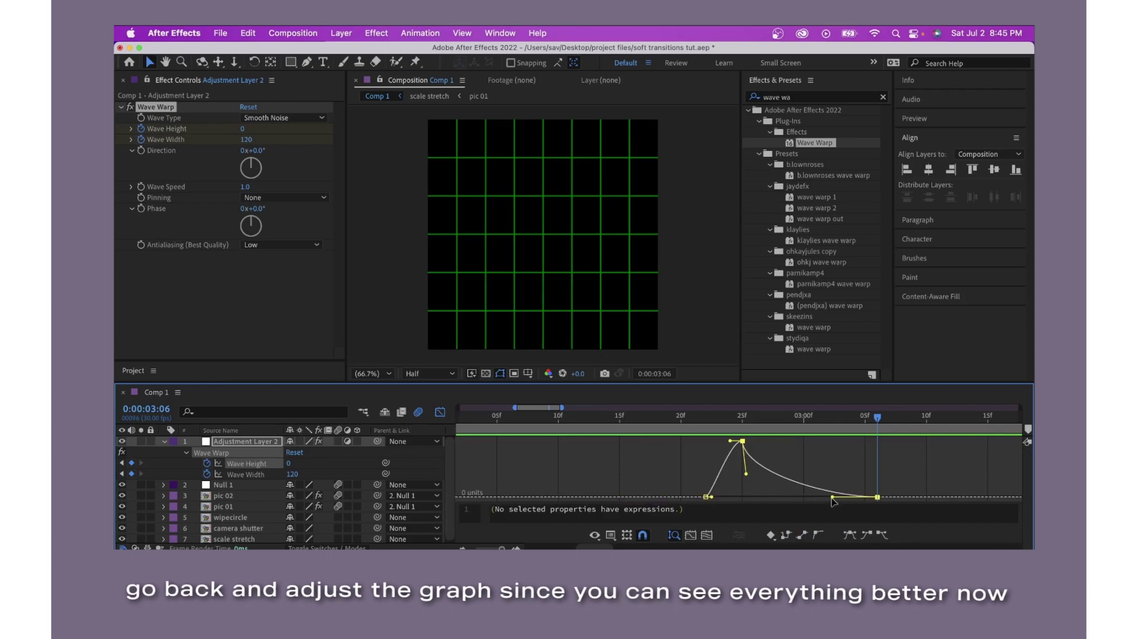
drag(834, 503, 746, 492)
key(cmd+z)
key(space)
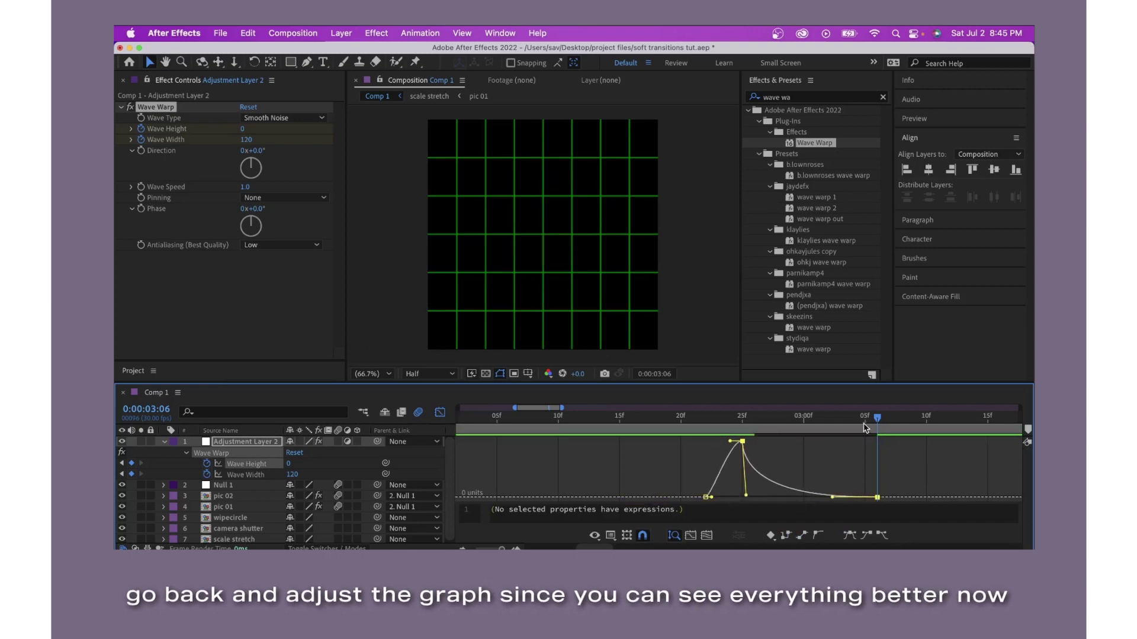
key(space)
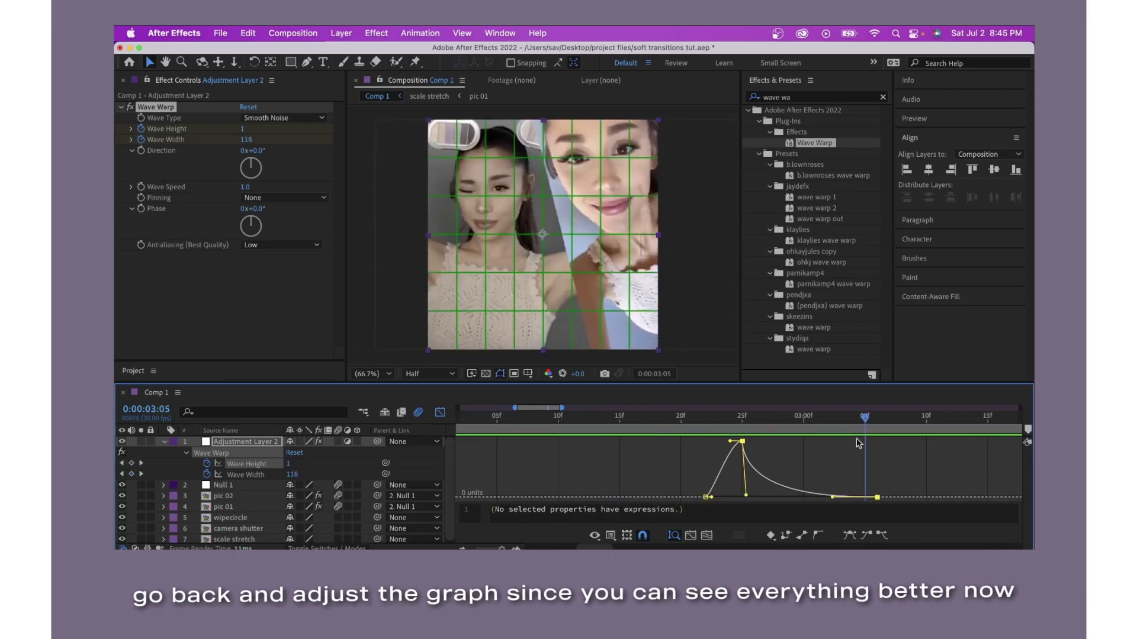
drag(747, 496, 746, 485)
key(space)
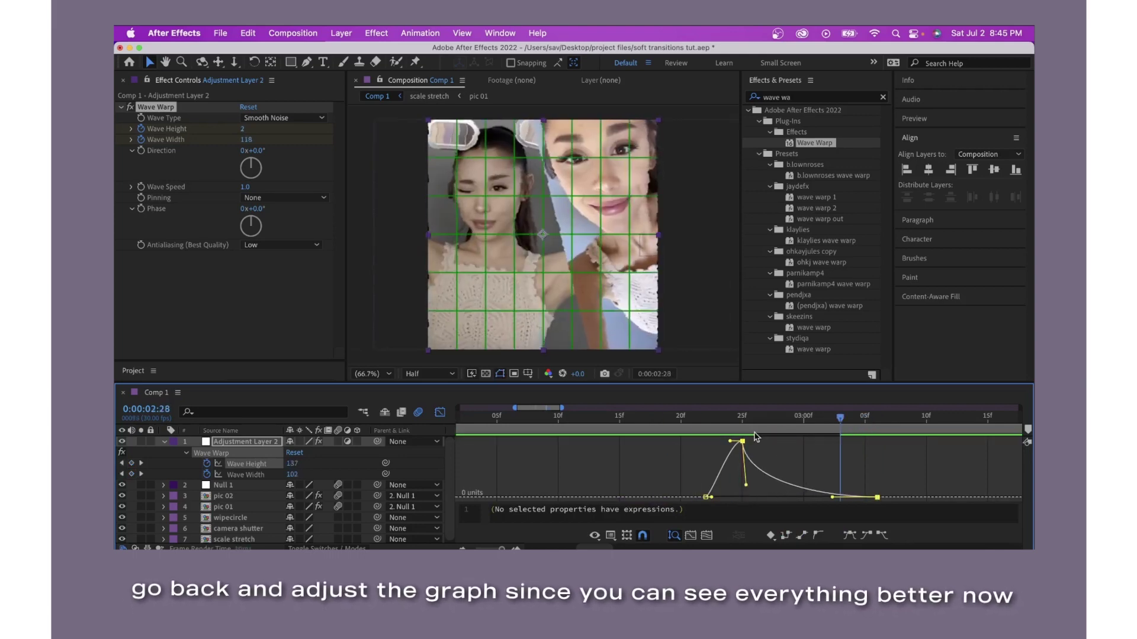
key(space)
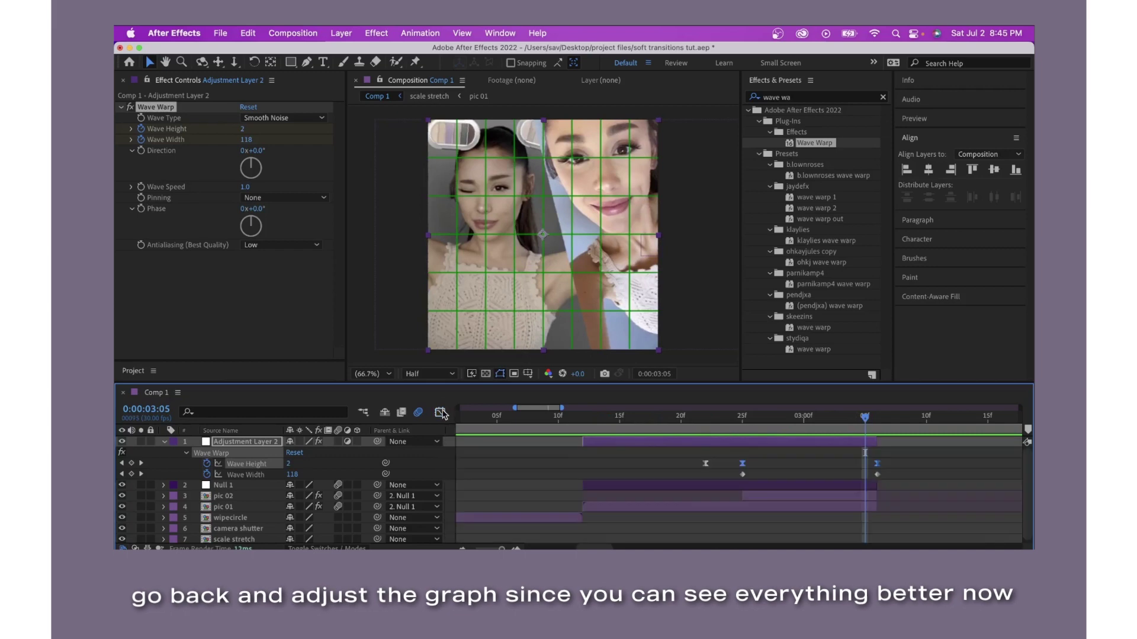
key(shift+F3)
click(782, 443)
Apply the mt 1080 Motion Tile preset to Adjustment Layer 2, placed above Wave Warp, and preview.
click(790, 99)
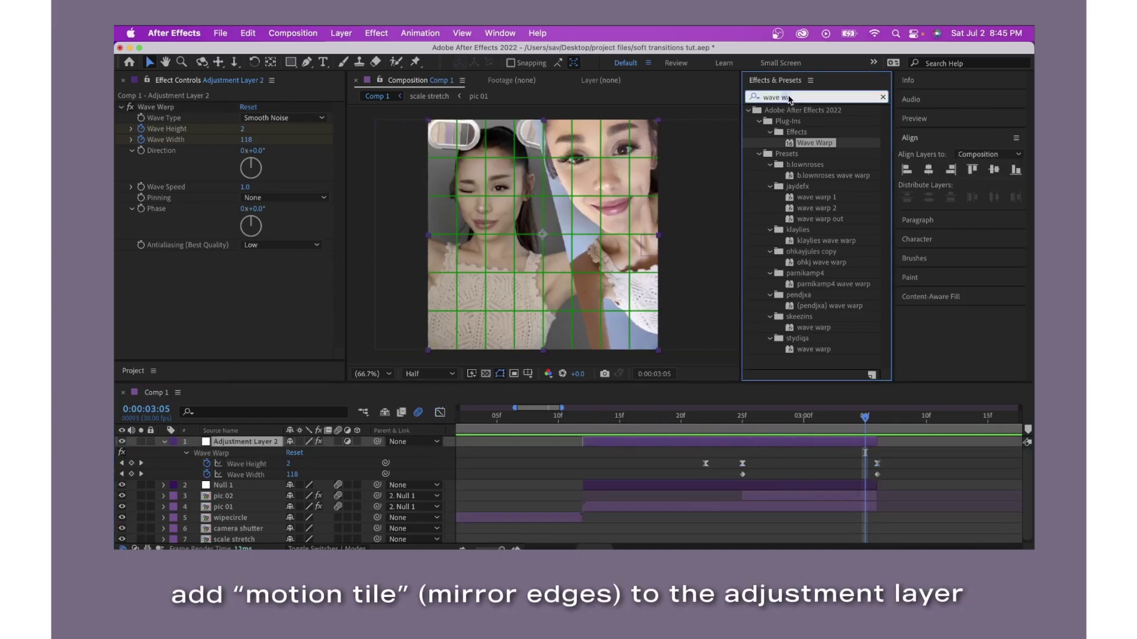
text(mt)
drag(829, 154, 439, 207)
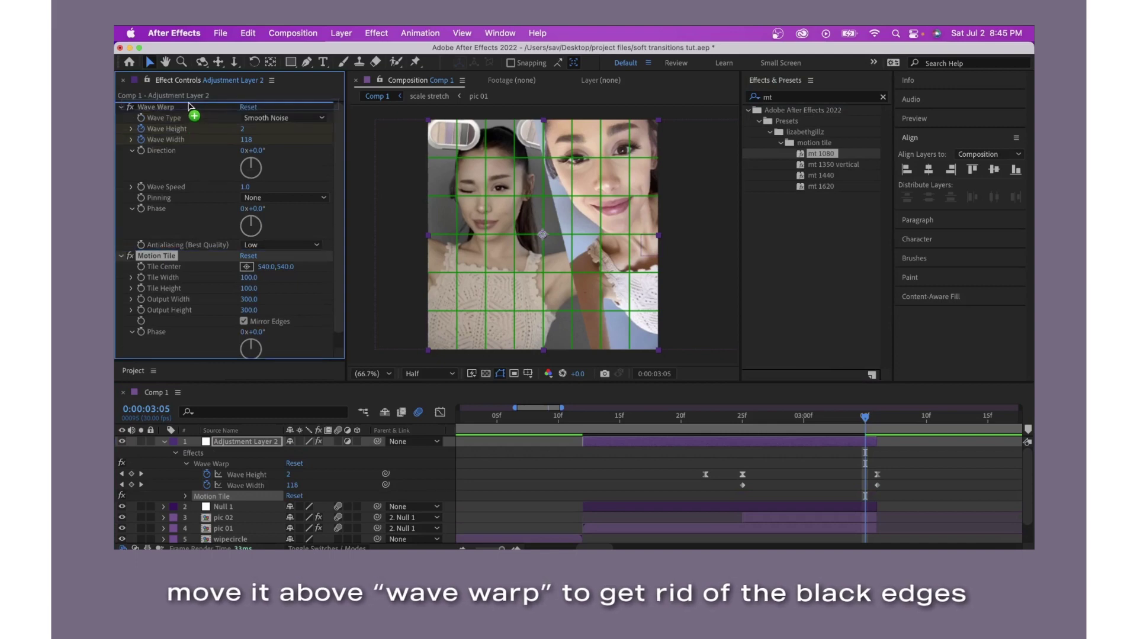
drag(191, 123, 192, 106)
click(803, 482)
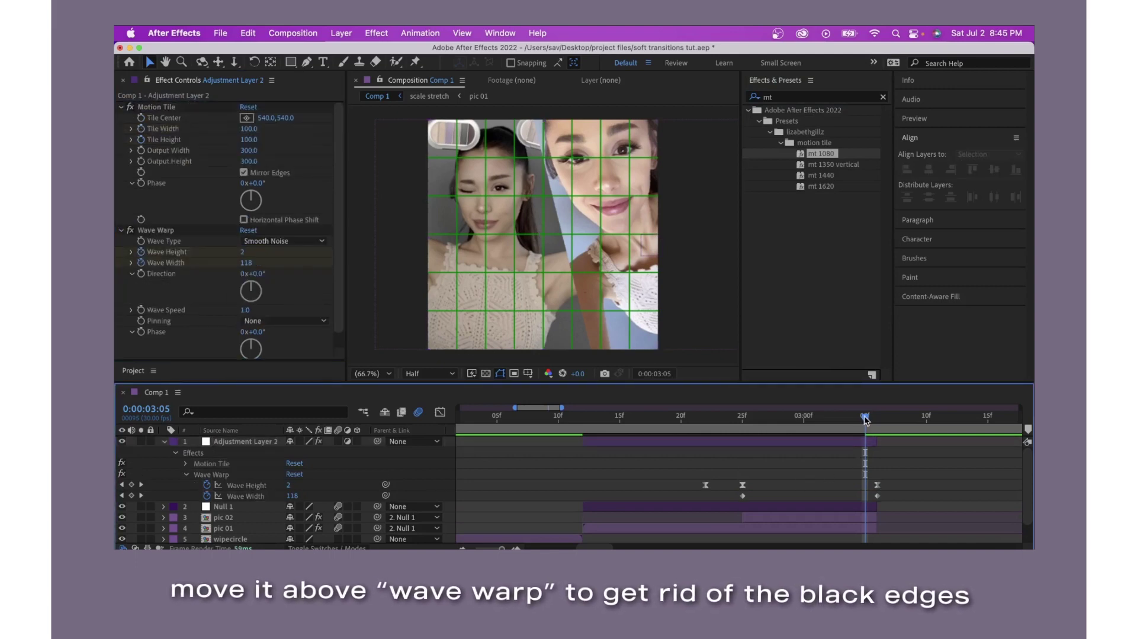
key(space)
key(space)
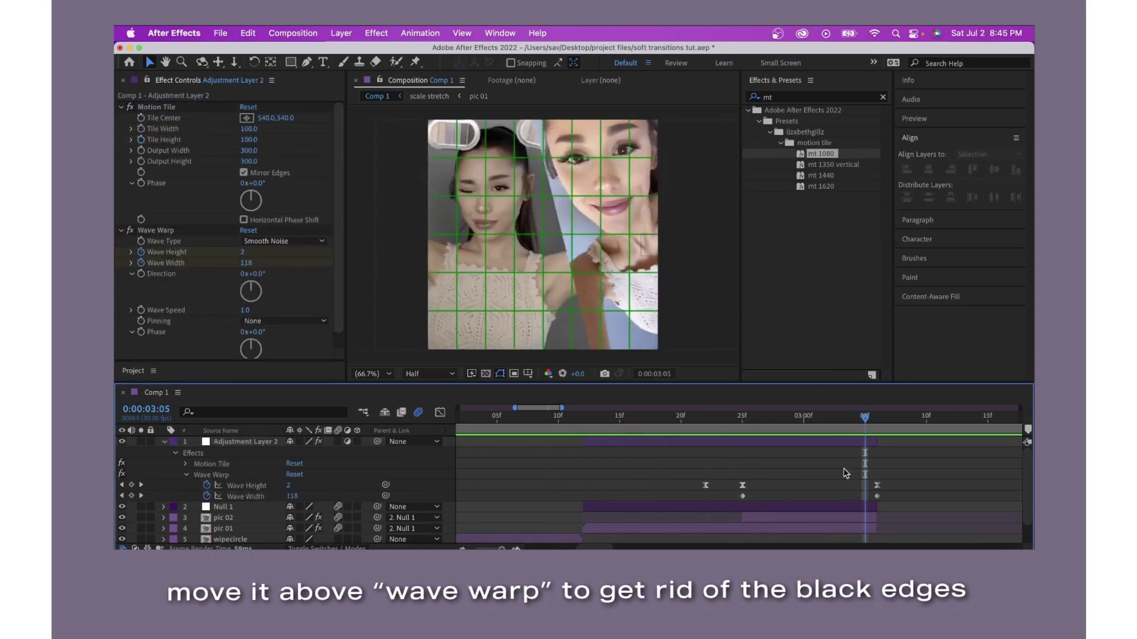